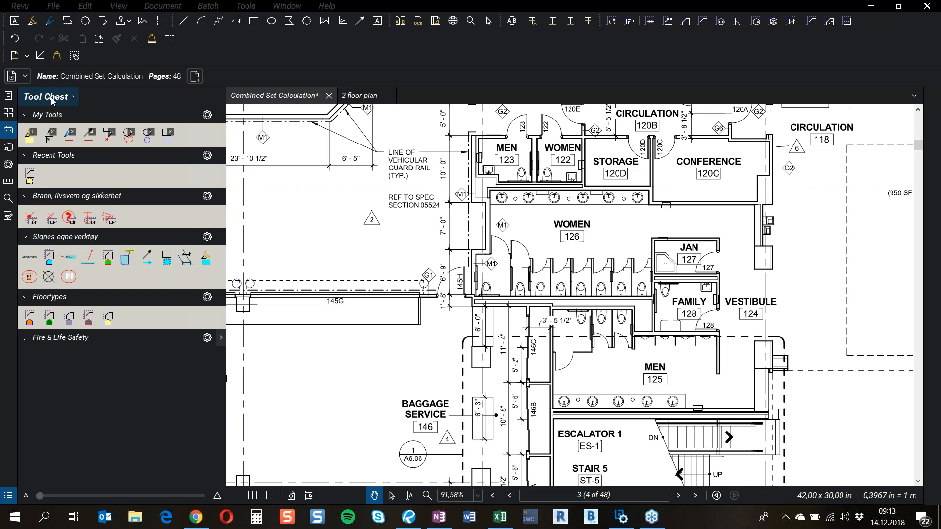
Step: Collapse the Tool Chest panel and set the interface theme to Light in the preferences
{"action": "left_click", "coordinate": [8, 129]}
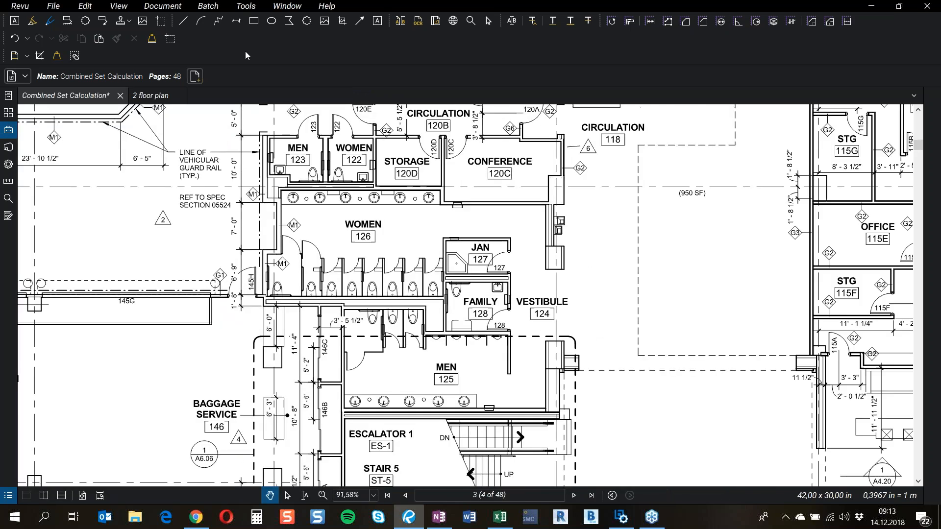
{"action": "left_click", "coordinate": [27, 7]}
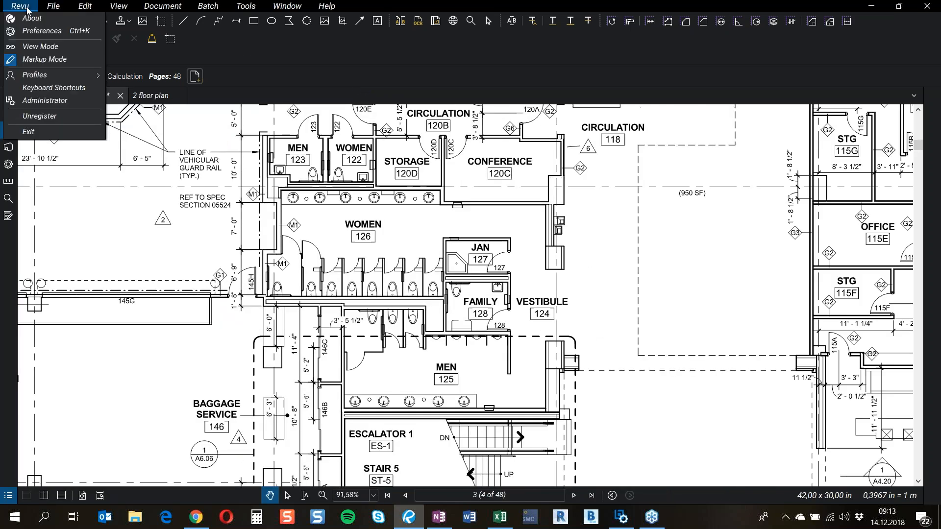
{"action": "left_click", "coordinate": [36, 32]}
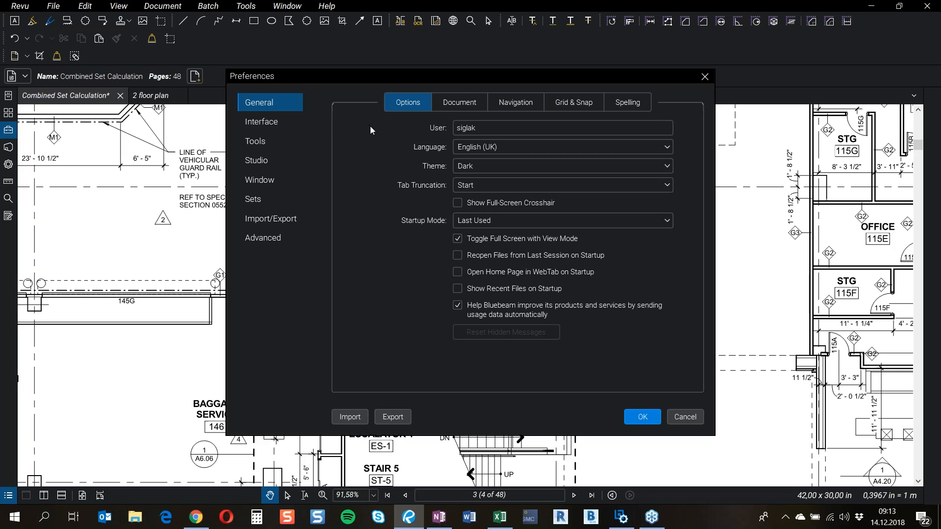
{"action": "left_click", "coordinate": [579, 166]}
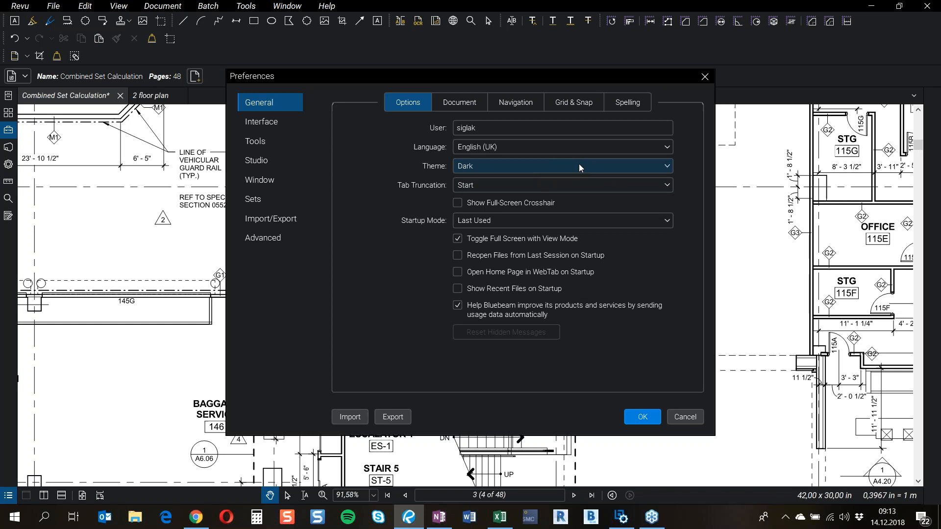
{"action": "left_click", "coordinate": [578, 165]}
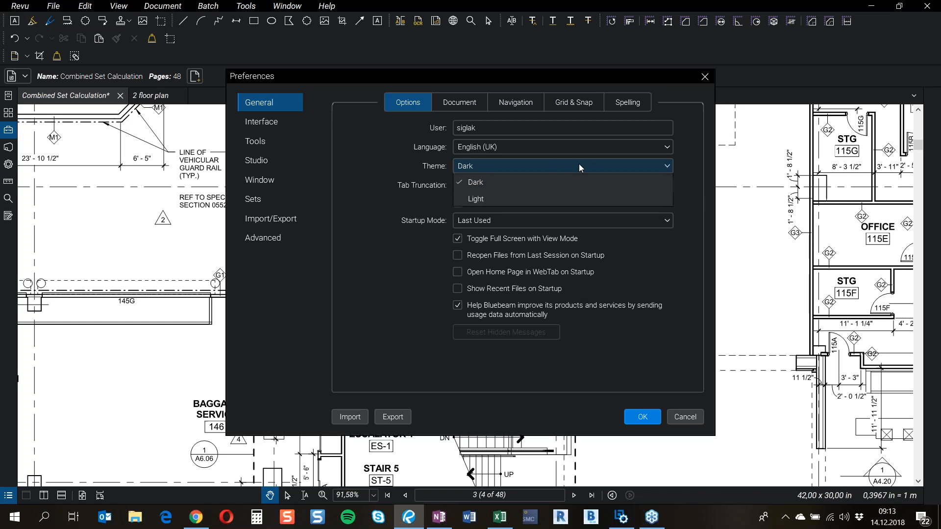
{"action": "left_click", "coordinate": [474, 199]}
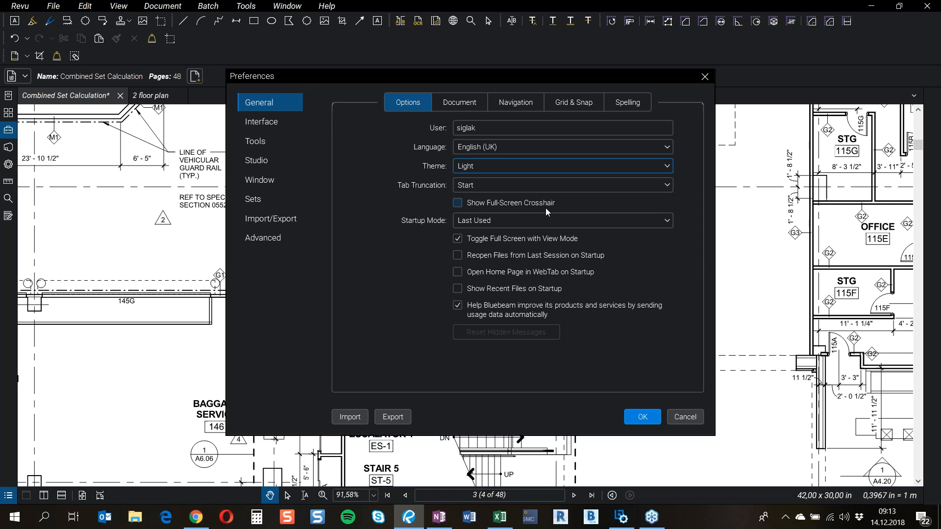
{"action": "left_click", "coordinate": [646, 417]}
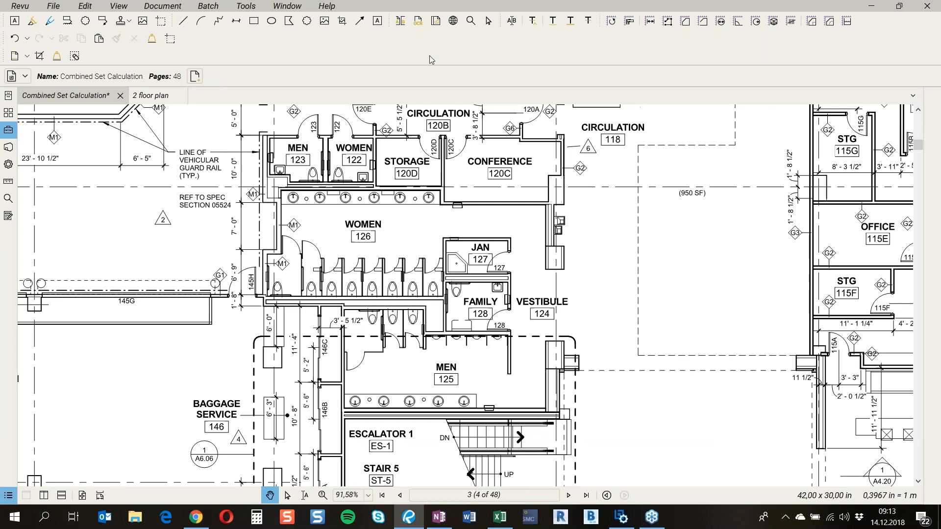
Step: Set the interface theme back to Dark in the preferences
{"action": "key", "text": "ctrl"}
{"action": "left_click", "coordinate": [27, 7]}
{"action": "left_click", "coordinate": [37, 32]}
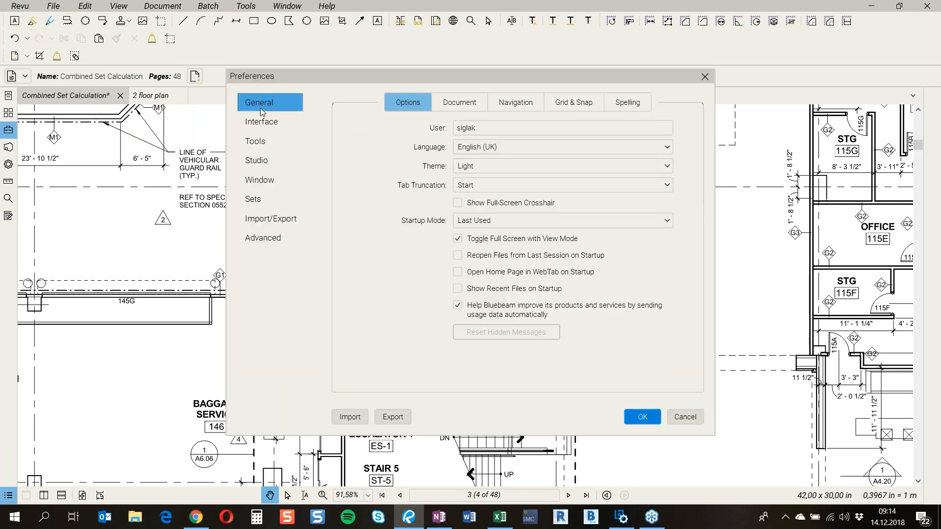
{"action": "key", "text": "ctrl"}
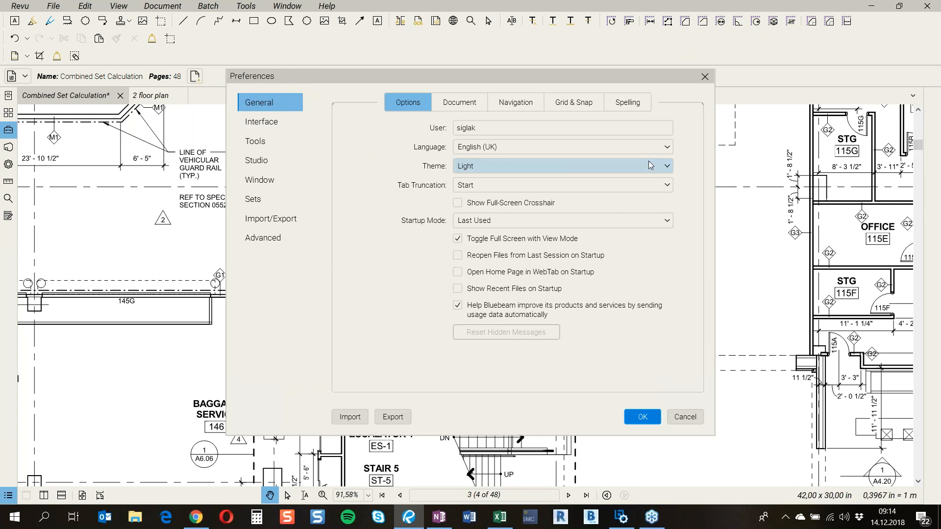
{"action": "left_click", "coordinate": [611, 163]}
{"action": "left_click", "coordinate": [481, 182]}
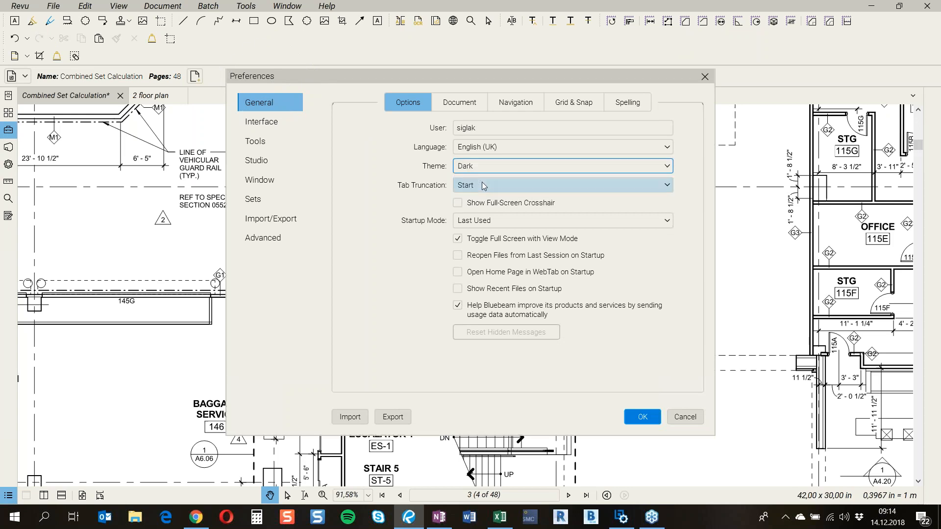
{"action": "left_click", "coordinate": [645, 416]}
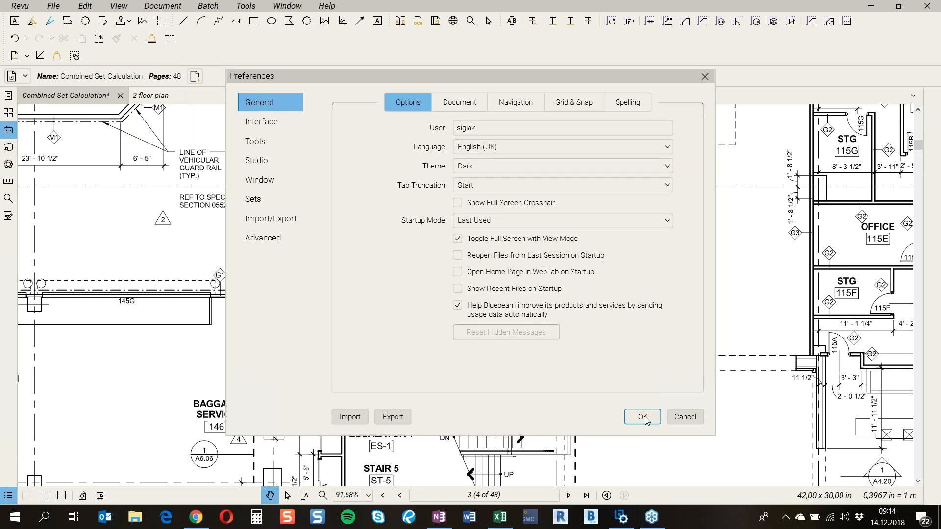
{"action": "key", "text": "ctrl"}
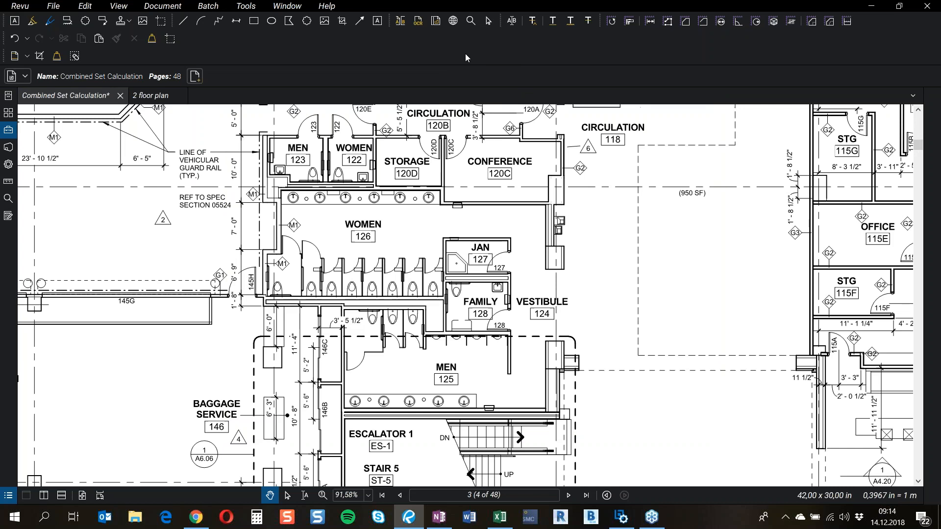
Step: Review the available export formats and the email template options for the document
{"action": "left_click", "coordinate": [54, 6]}
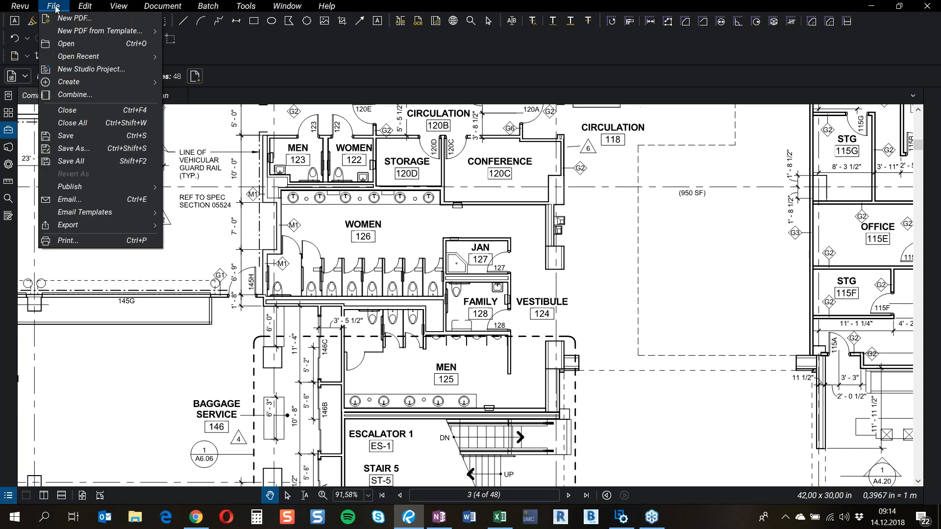
{"action": "left_click", "coordinate": [79, 225]}
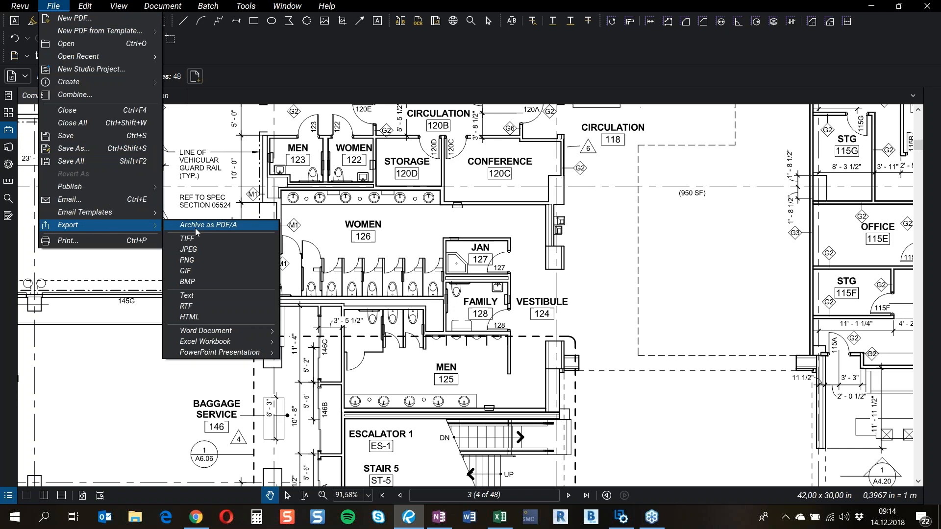
{"action": "left_click", "coordinate": [201, 239]}
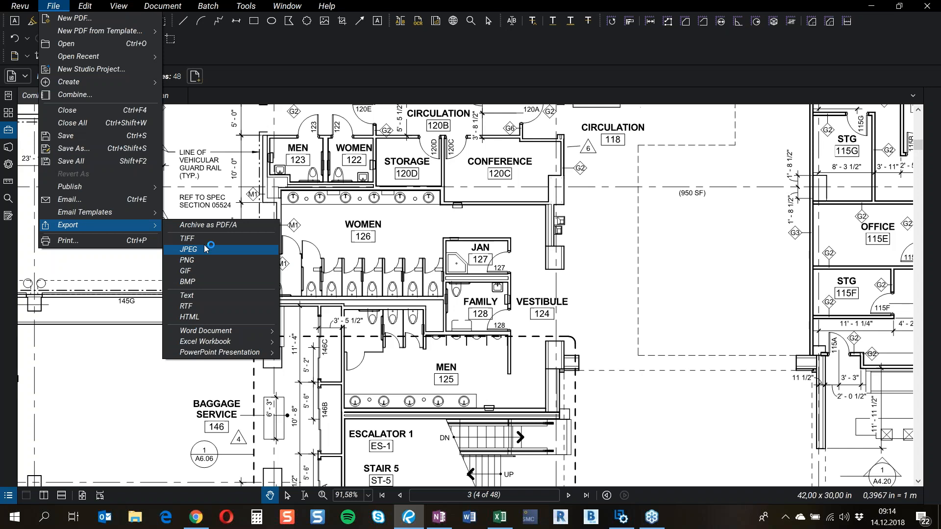
{"action": "mouse_move", "coordinate": [202, 333]}
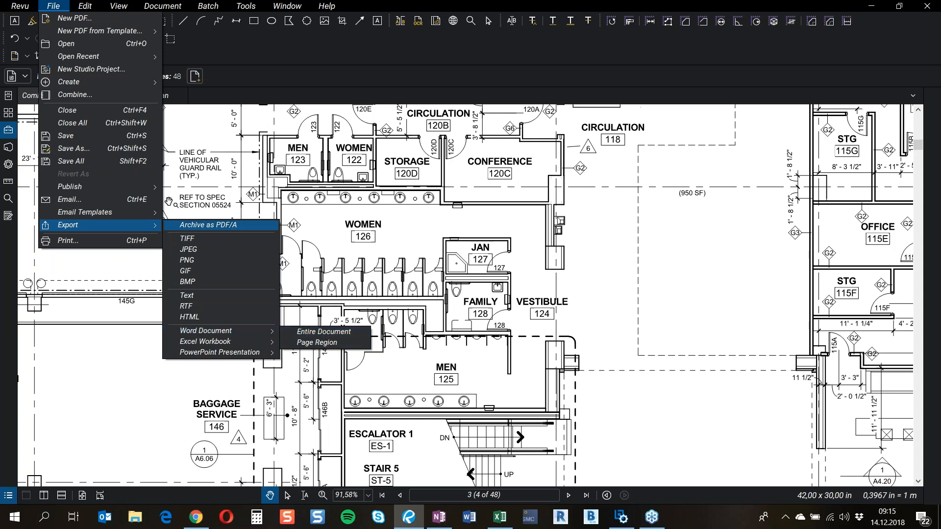
{"action": "left_click", "coordinate": [86, 213]}
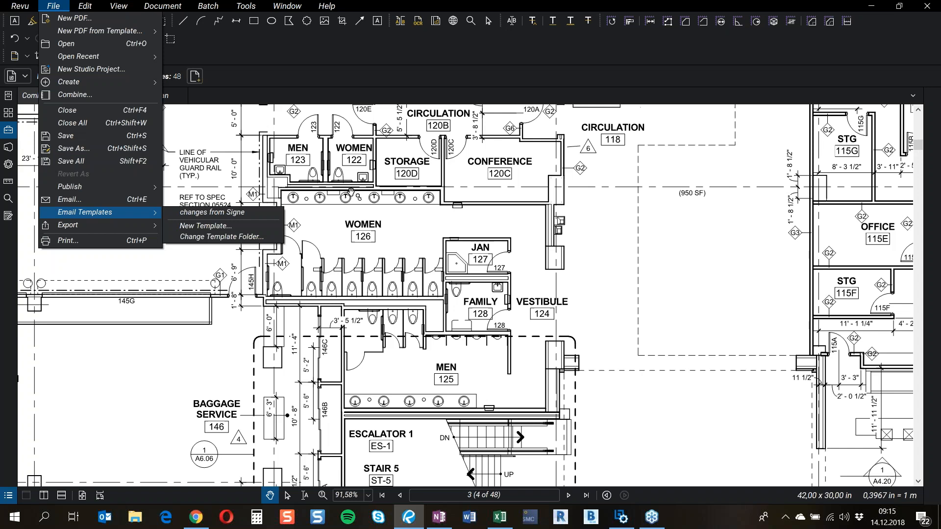
{"action": "left_click", "coordinate": [435, 220]}
Step: Take a snapshot of the floor plan area covering Women 126, Jan 127 and Family 128
{"action": "left_click_drag", "start_coordinate": [417, 237], "coordinate": [437, 265]}
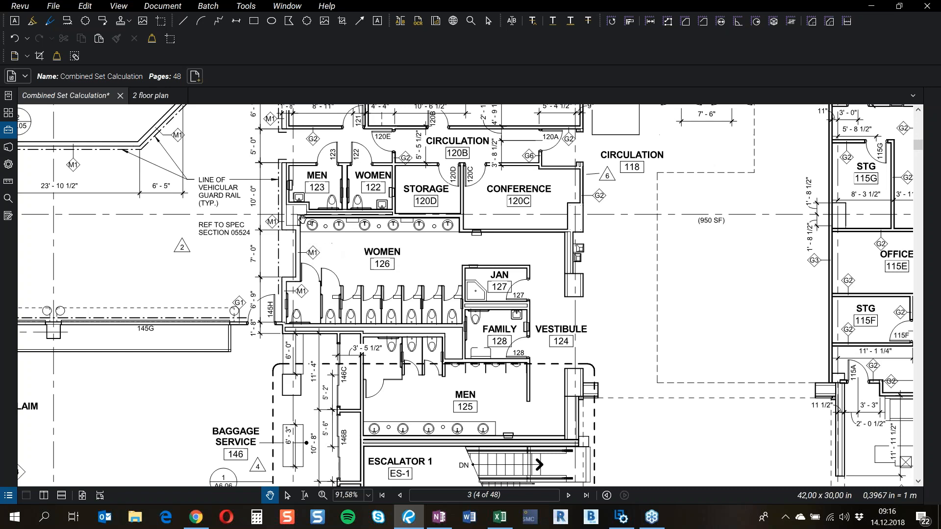
{"action": "left_click", "coordinate": [170, 39]}
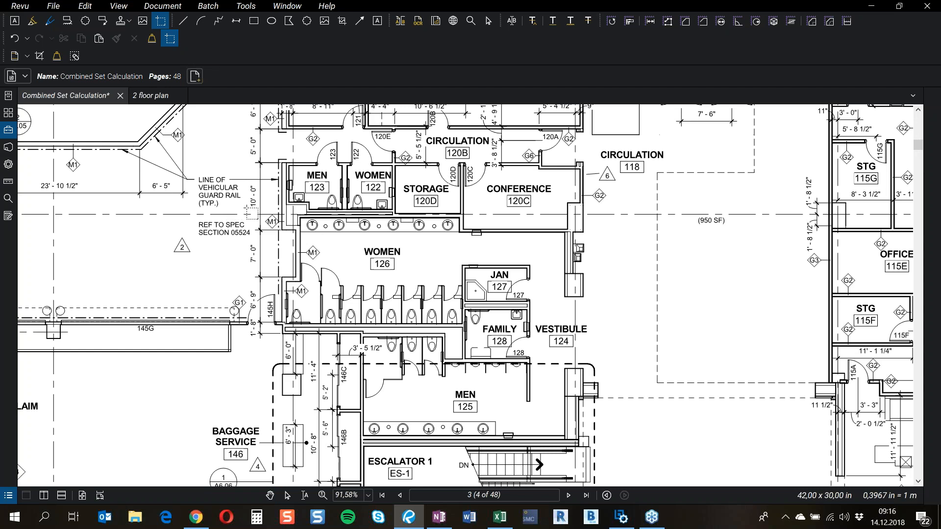
{"action": "left_click_drag", "start_coordinate": [254, 202], "coordinate": [422, 281]}
{"action": "left_click_drag", "start_coordinate": [491, 323], "coordinate": [546, 384]}
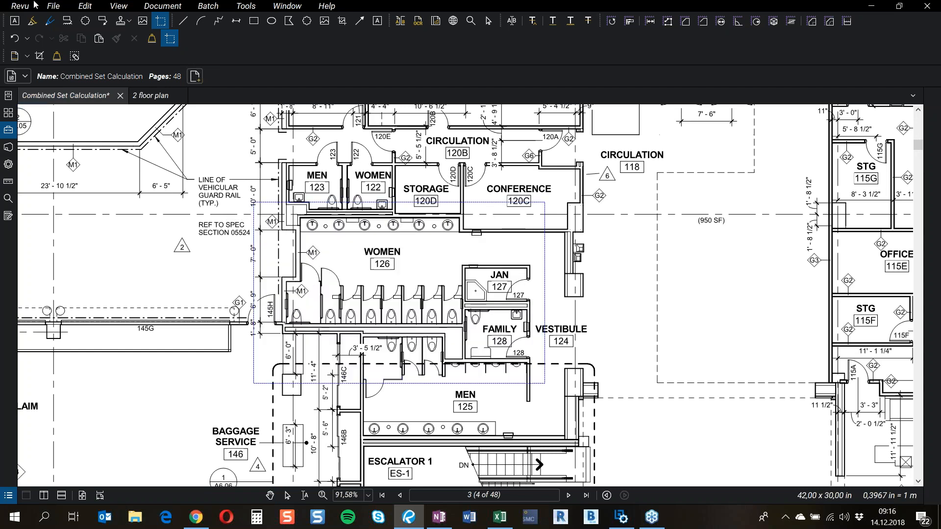
Step: Create a new PDF from the first RFI - Form template
{"action": "left_click", "coordinate": [51, 9]}
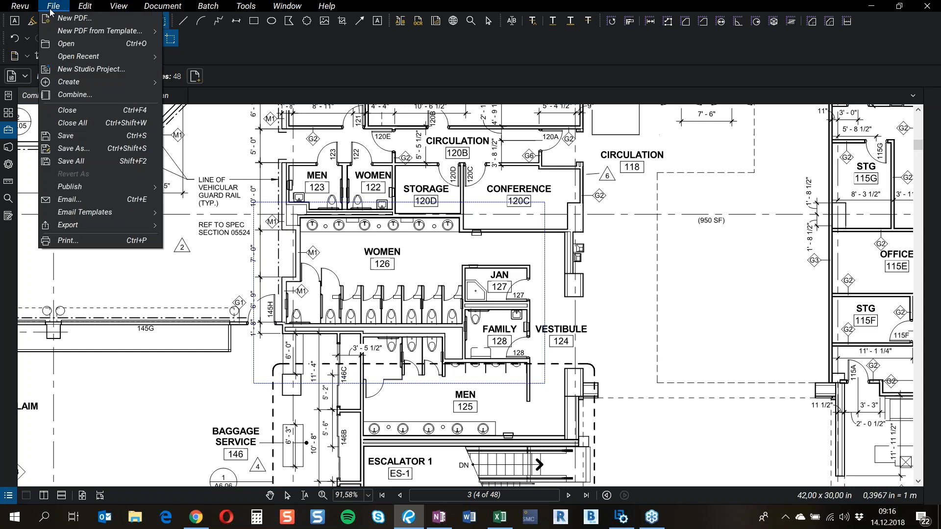
{"action": "mouse_move", "coordinate": [90, 8]}
{"action": "mouse_move", "coordinate": [60, 9]}
{"action": "left_click", "coordinate": [72, 33]}
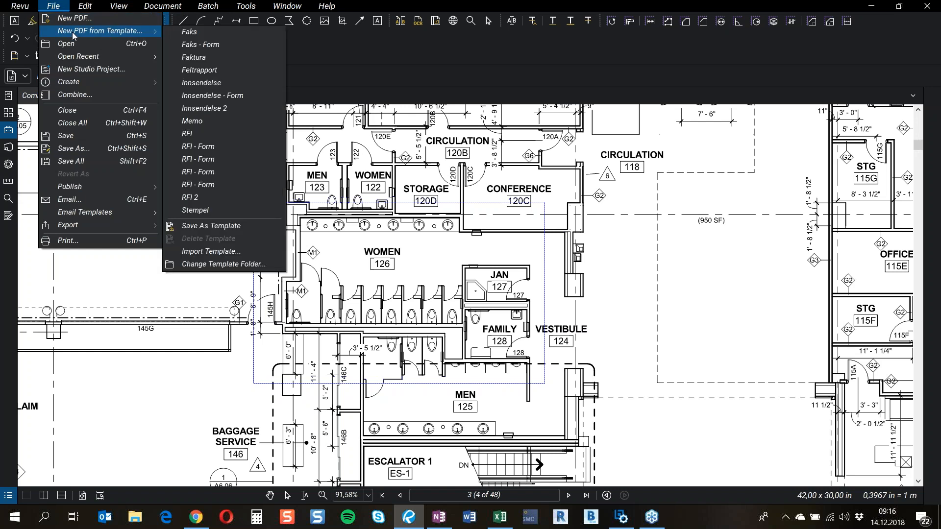
{"action": "left_click", "coordinate": [191, 146]}
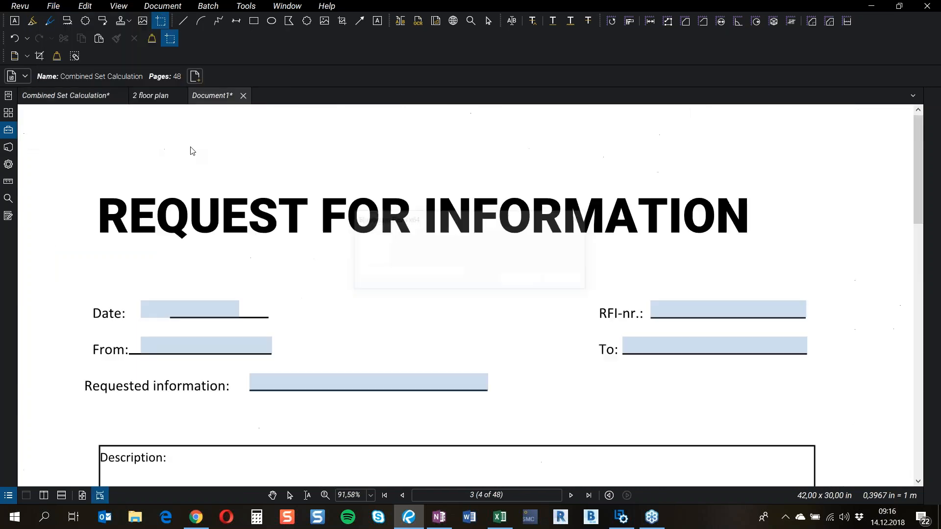
{"action": "left_click", "coordinate": [523, 279]}
{"action": "left_click", "coordinate": [7, 234]}
Step: Paste the floor plan snapshot into the form, then move and shrink it to fit inside the Description box
{"action": "scroll", "coordinate": [480, 212], "scroll_direction": "down", "scroll_amount": 2}
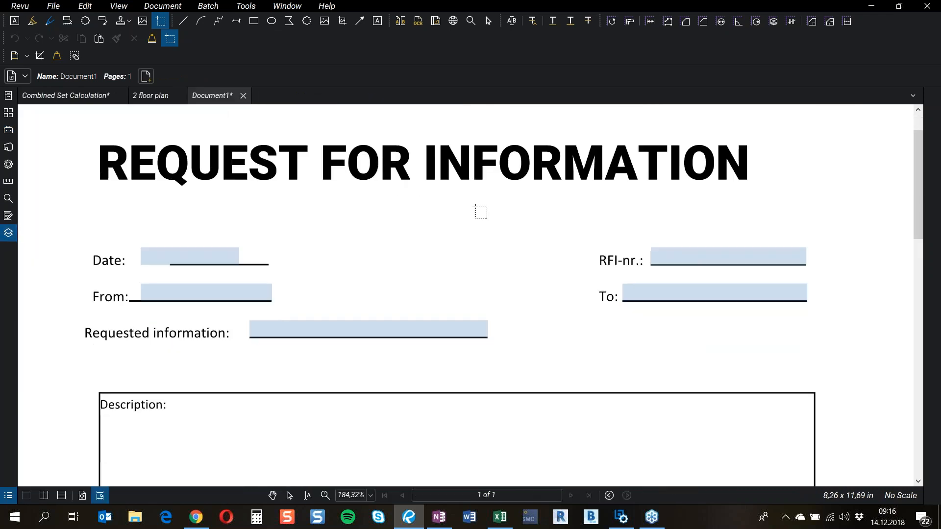
{"action": "scroll", "coordinate": [480, 211], "scroll_direction": "up", "scroll_amount": 1}
{"action": "key", "text": "ctrl+v"}
{"action": "scroll", "coordinate": [335, 355], "scroll_direction": "down", "scroll_amount": 4}
{"action": "scroll", "coordinate": [335, 355], "scroll_direction": "up", "scroll_amount": 3}
{"action": "scroll", "coordinate": [357, 340], "scroll_direction": "down", "scroll_amount": 3}
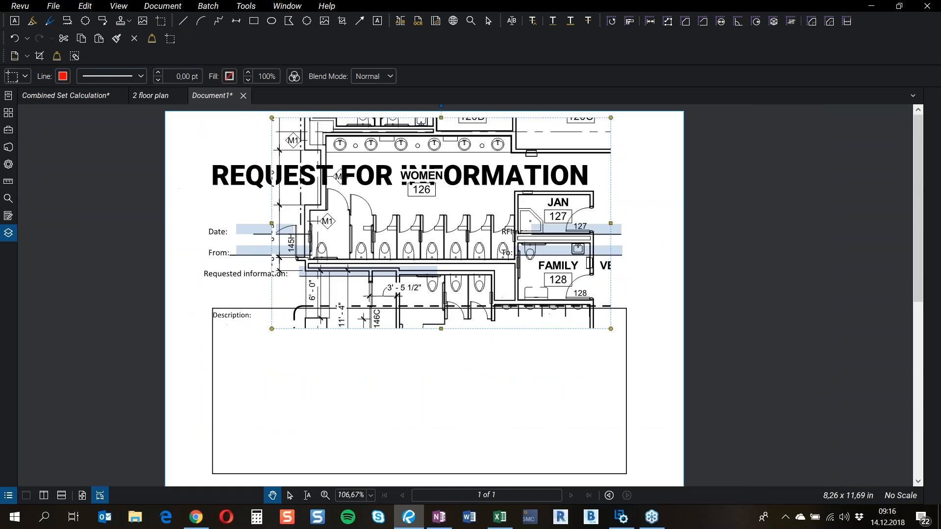
{"action": "scroll", "coordinate": [368, 337], "scroll_direction": "down", "scroll_amount": 2}
{"action": "left_click_drag", "start_coordinate": [313, 196], "coordinate": [347, 331]}
{"action": "left_click_drag", "start_coordinate": [394, 359], "coordinate": [349, 351]}
Step: Try to enter 14.12.2018 in the form's Date field
{"action": "left_click", "coordinate": [297, 262]}
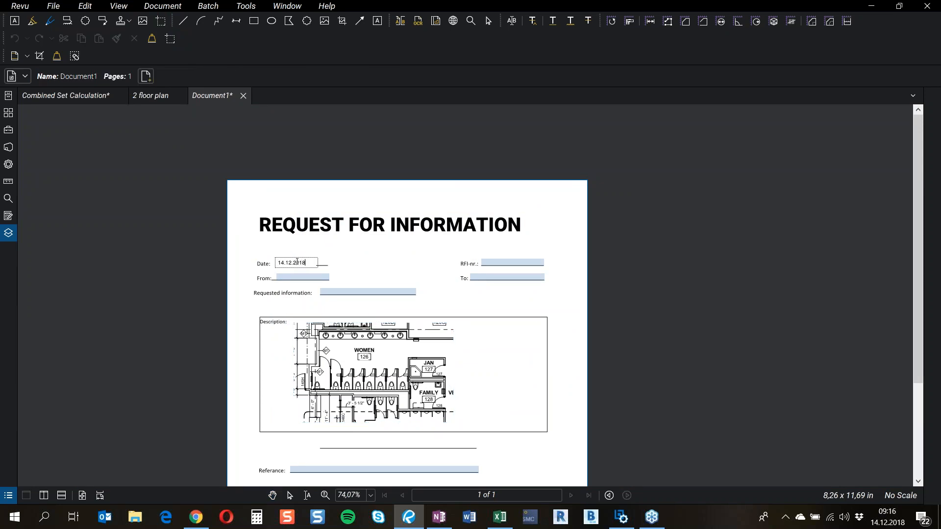
{"action": "type", "text": "14.12.2018"}
{"action": "left_click", "coordinate": [310, 275]}
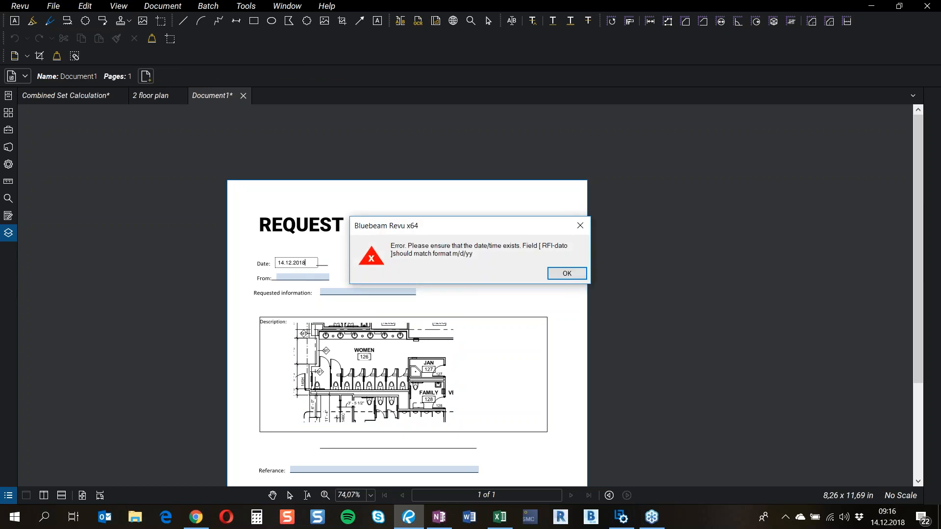
{"action": "left_click", "coordinate": [558, 276]}
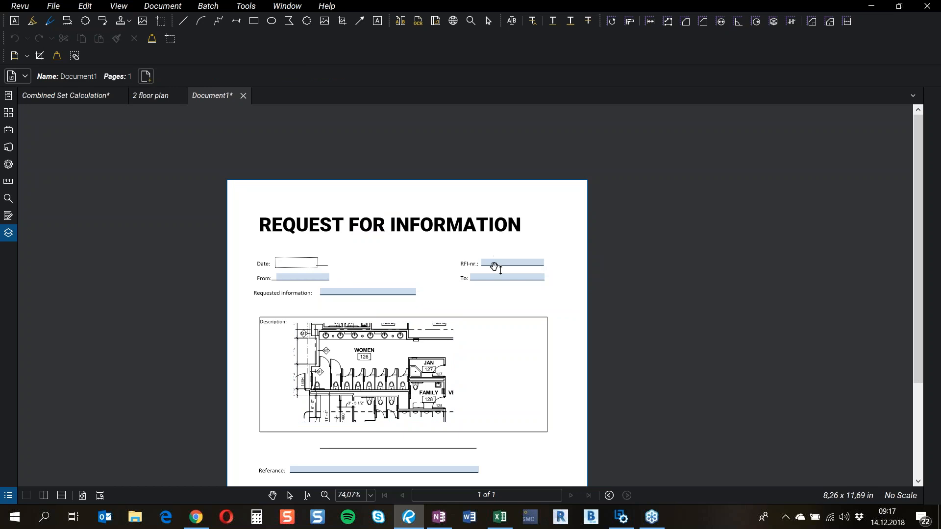
Step: Fill in RFI number 1, the sender's and recipient's names, and the requested information "Can we add another sink"
{"action": "left_click", "coordinate": [493, 262]}
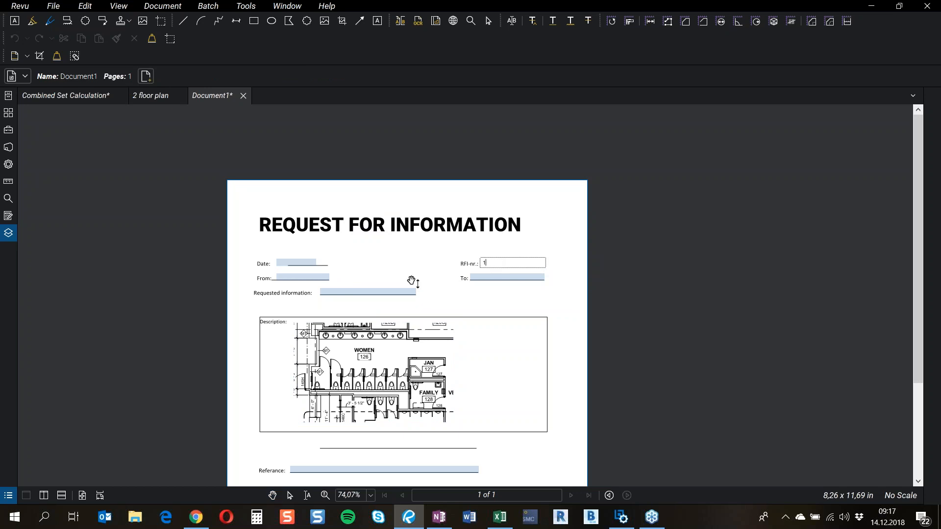
{"action": "left_click", "coordinate": [301, 275]}
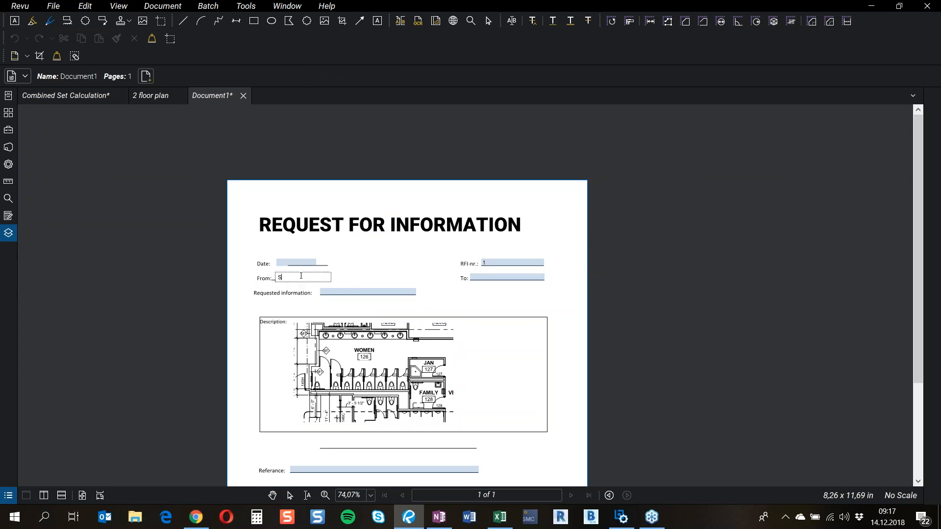
{"action": "left_click", "coordinate": [513, 277]}
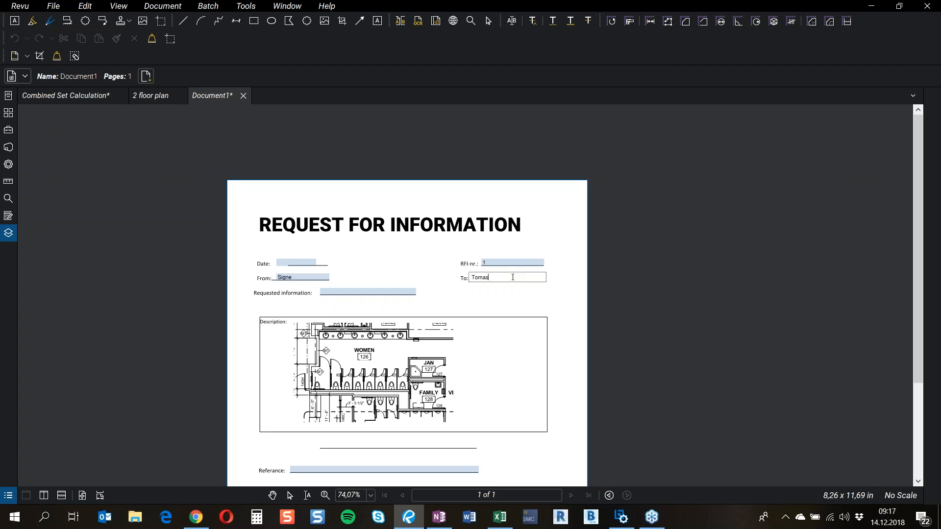
{"action": "left_click", "coordinate": [373, 293]}
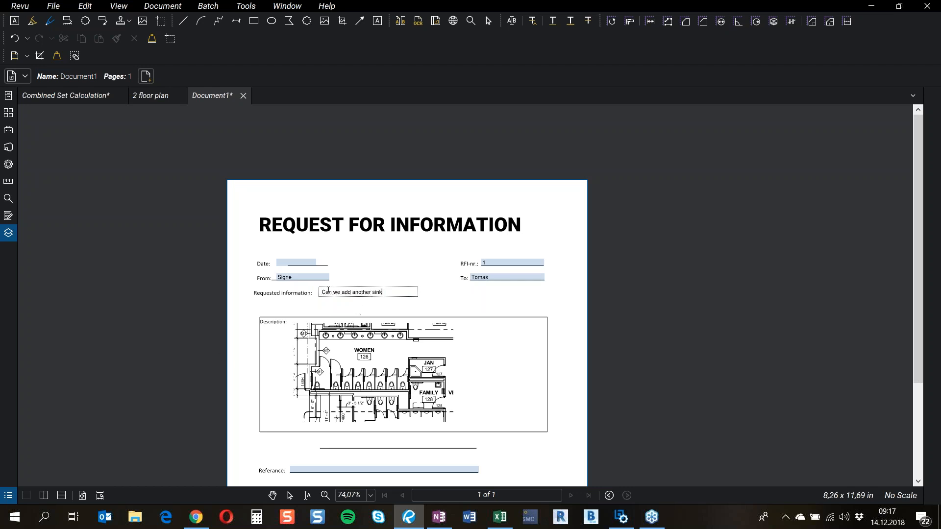
{"action": "left_click", "coordinate": [275, 341]}
Step: Take a snapshot of the first sink in the WOMEN room's row and paste a copy just below it along the wall
{"action": "scroll", "coordinate": [362, 353], "scroll_direction": "up", "scroll_amount": 5}
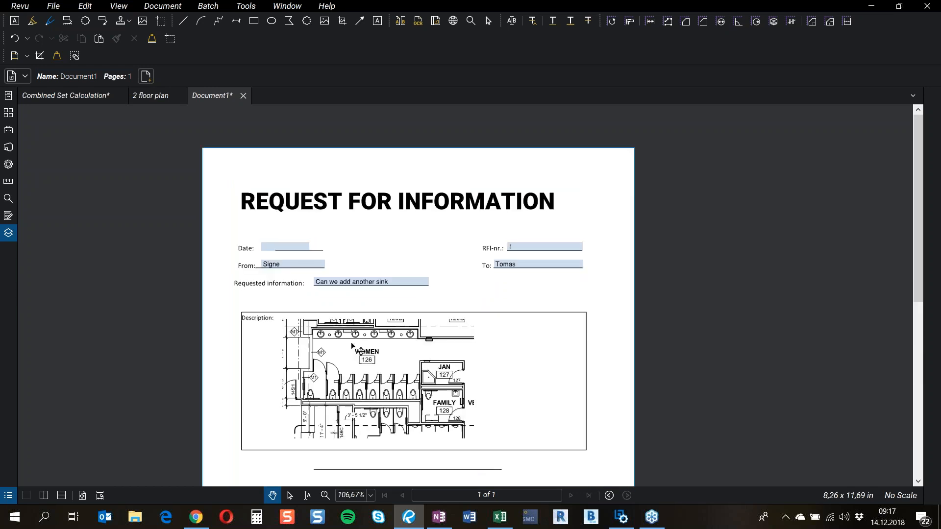
{"action": "left_click_drag", "start_coordinate": [368, 384], "coordinate": [390, 304]}
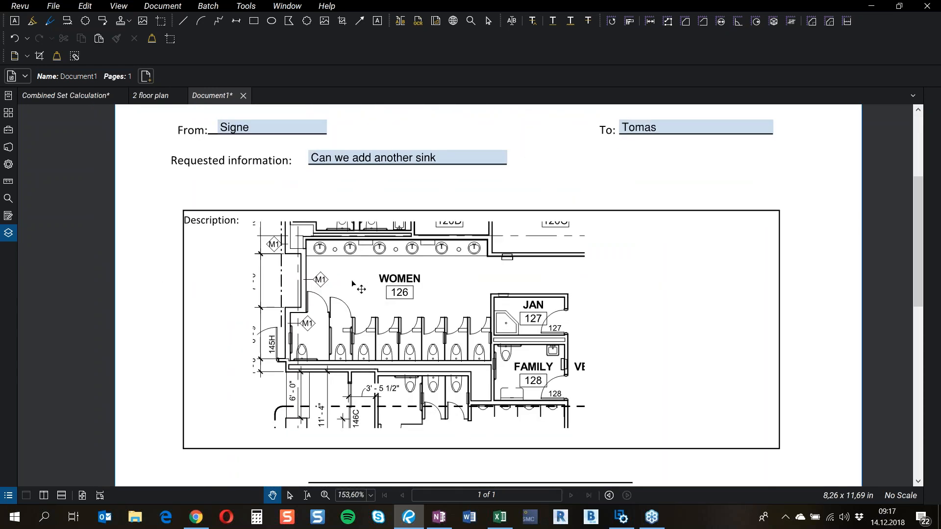
{"action": "left_click", "coordinate": [170, 38]}
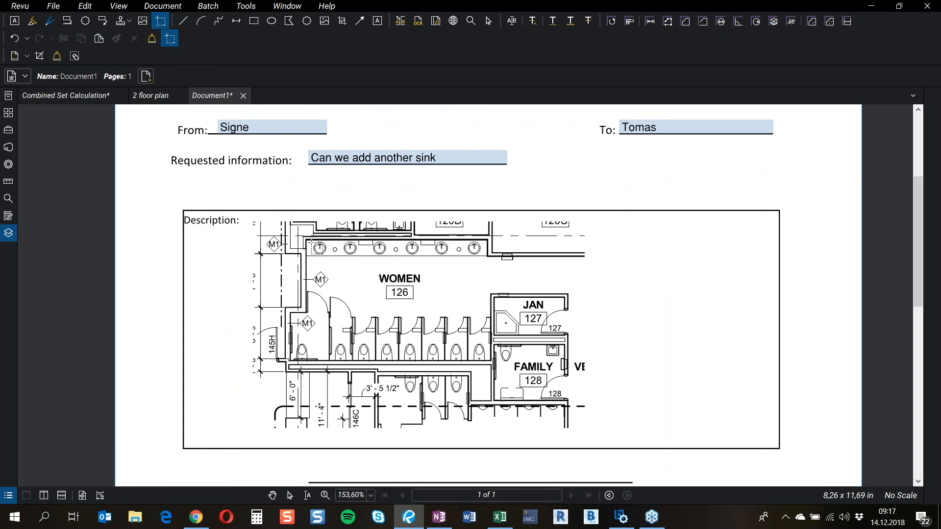
{"action": "left_click_drag", "start_coordinate": [309, 241], "coordinate": [312, 269]}
{"action": "key", "text": "ctrl+v"}
Step: Change the pasted sink's colour from black to red using Modify Colours
{"action": "right_click", "coordinate": [312, 269]}
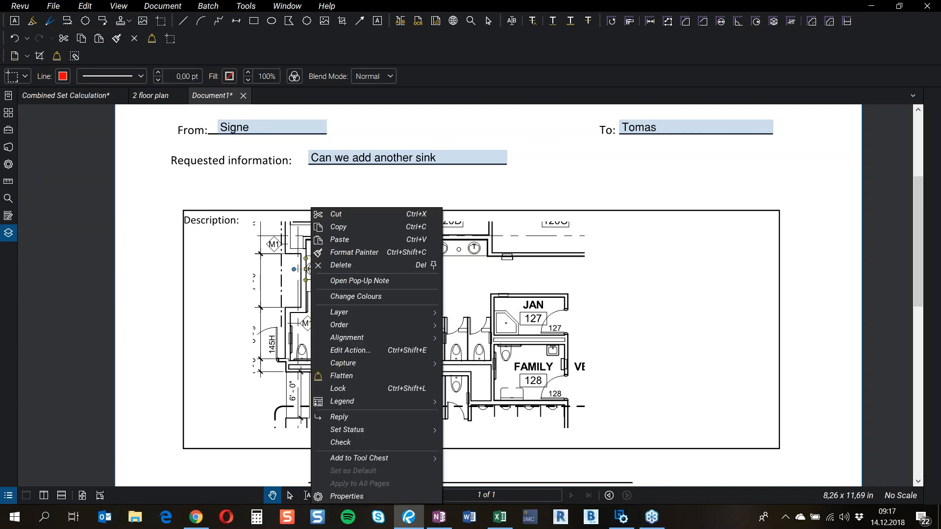
{"action": "left_click", "coordinate": [357, 297]}
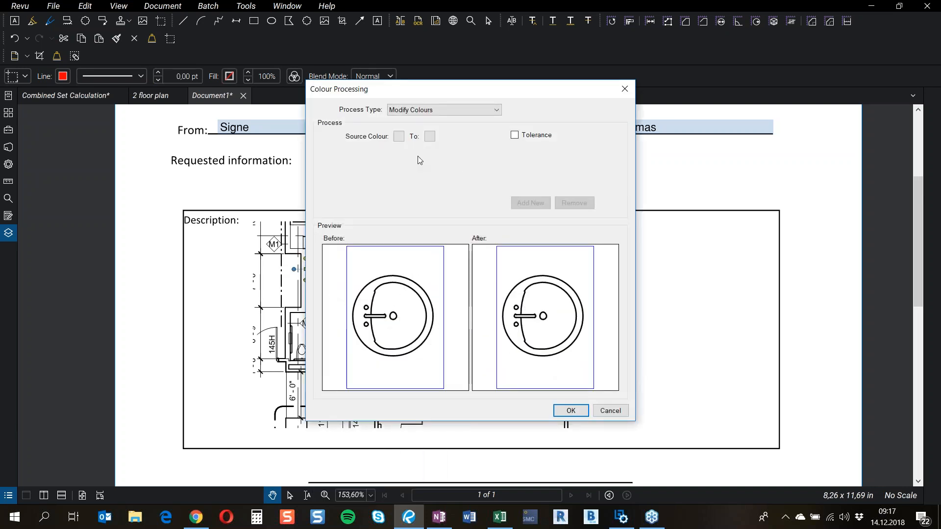
{"action": "left_click", "coordinate": [399, 136]}
{"action": "left_click", "coordinate": [402, 155]}
{"action": "left_click", "coordinate": [430, 137]}
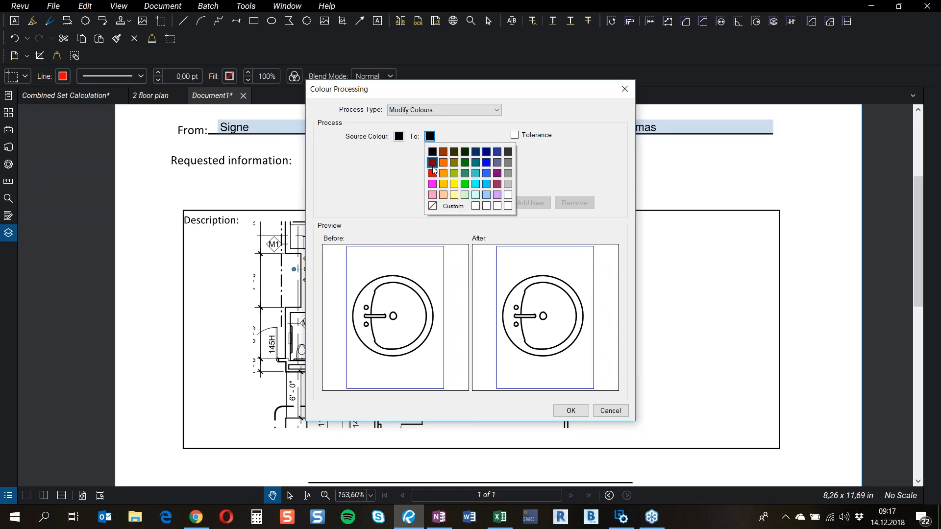
{"action": "left_click", "coordinate": [432, 174]}
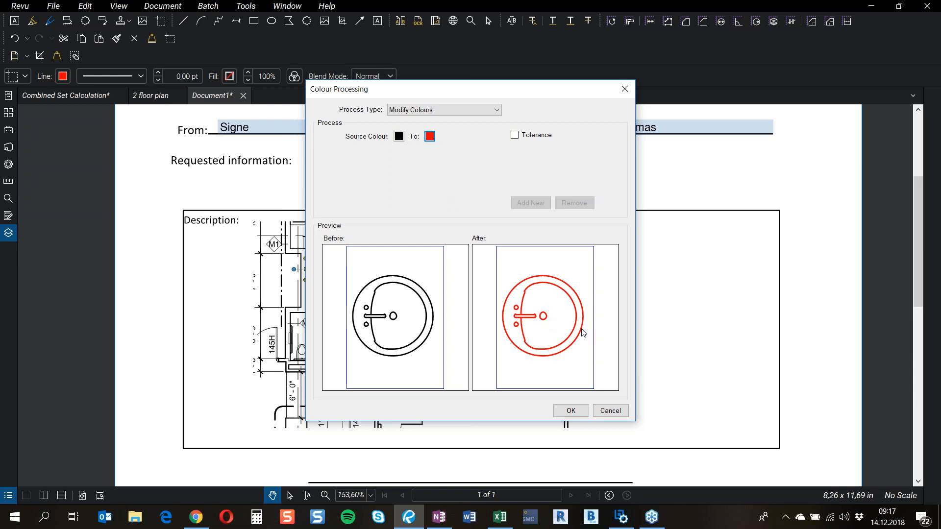
{"action": "left_click", "coordinate": [570, 410]}
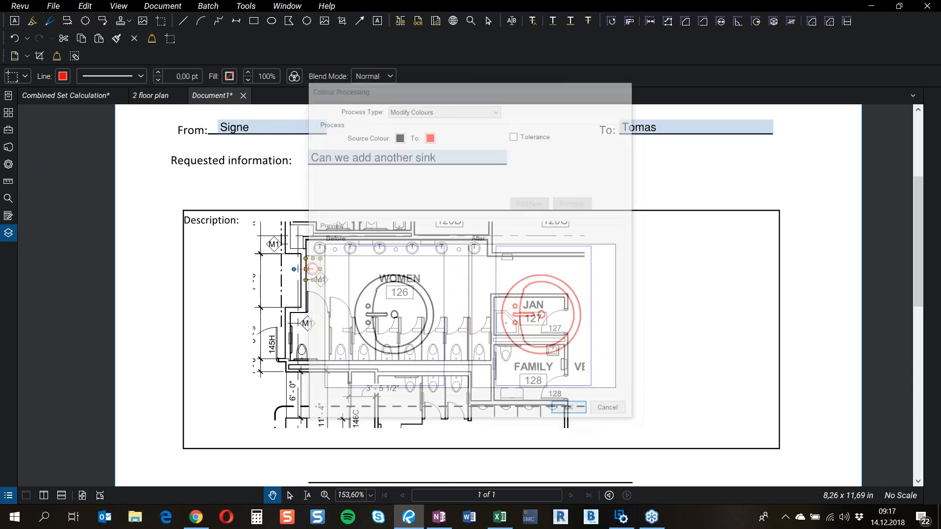
{"action": "left_click", "coordinate": [352, 281]}
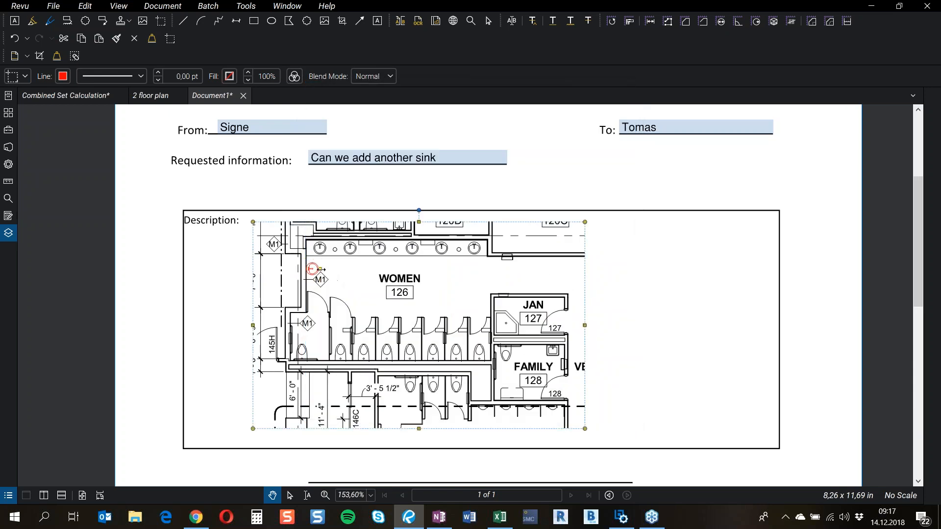
Step: Draw a red arrow pointing to the new sink and add the text "Here?" below its tail, widening and shortening the text box to fit
{"action": "left_click", "coordinate": [359, 21]}
{"action": "left_click_drag", "start_coordinate": [220, 292], "coordinate": [297, 273]}
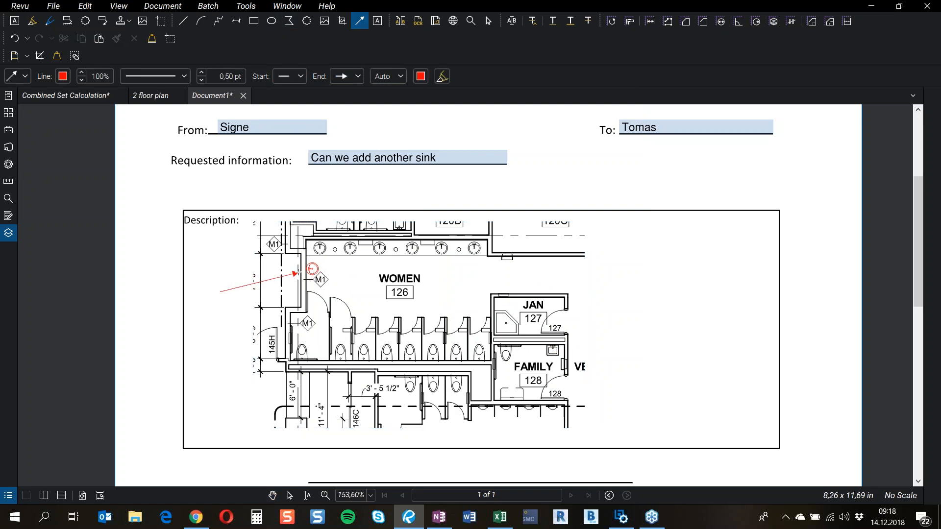
{"action": "left_click", "coordinate": [379, 22]}
{"action": "left_click_drag", "start_coordinate": [188, 306], "coordinate": [233, 324]}
{"action": "type", "text": "Here ?"}
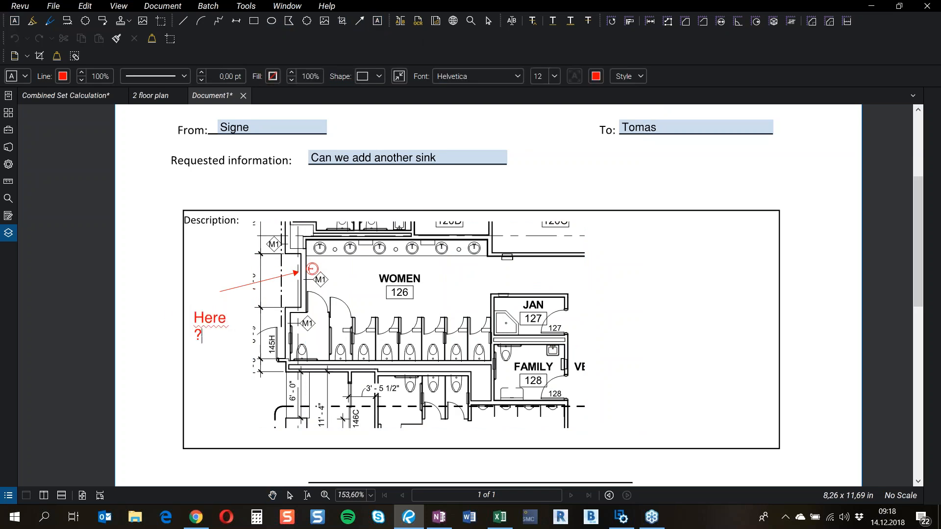
{"action": "key", "text": "Escape"}
{"action": "left_click_drag", "start_coordinate": [231, 327], "coordinate": [254, 328]}
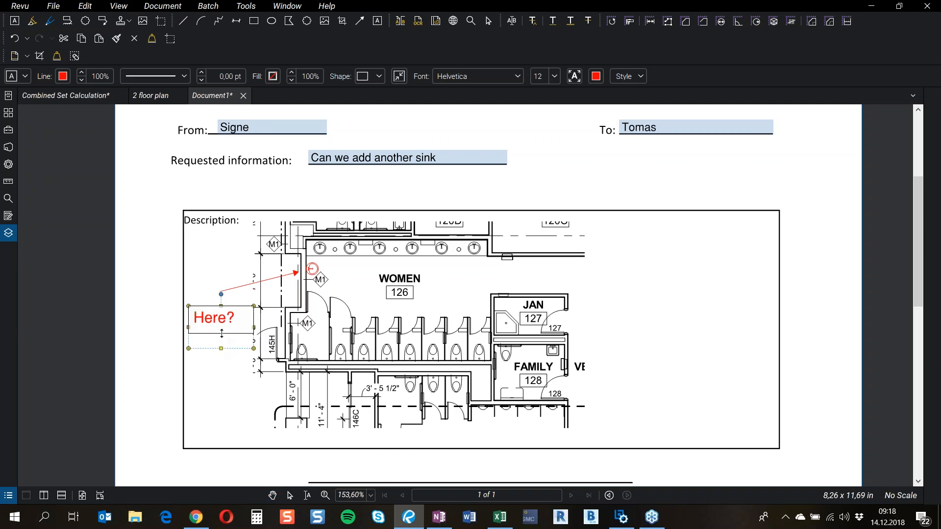
{"action": "left_click", "coordinate": [227, 376]}
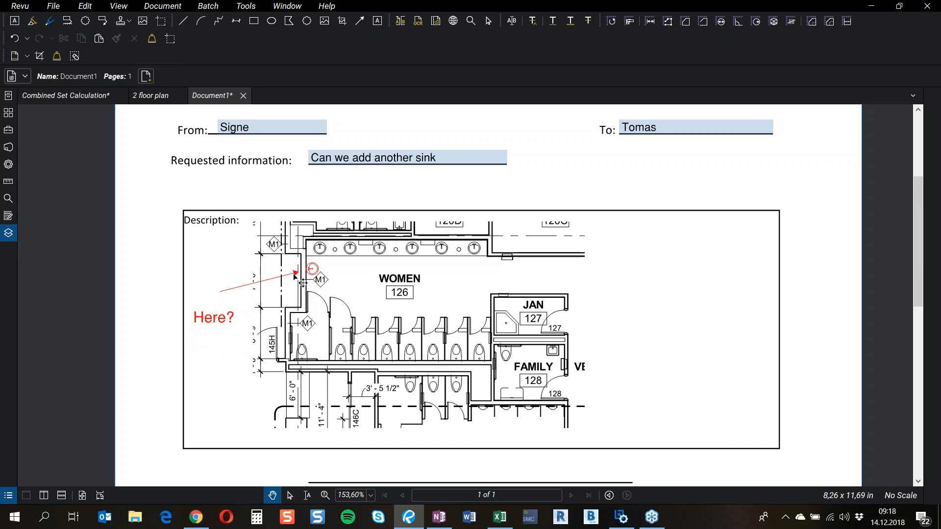
Step: Look over the rest of the form, including the reference, signature and reply fields, and return to its heading
{"action": "scroll", "coordinate": [663, 273], "scroll_direction": "down", "scroll_amount": 2}
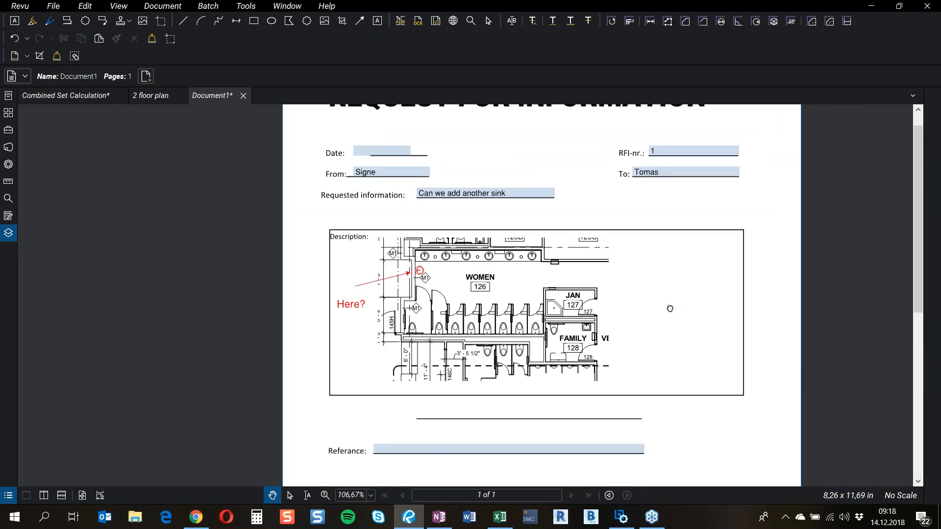
{"action": "scroll", "coordinate": [669, 274], "scroll_direction": "up", "scroll_amount": 1}
{"action": "scroll", "coordinate": [674, 263], "scroll_direction": "down", "scroll_amount": 3}
{"action": "scroll", "coordinate": [659, 272], "scroll_direction": "down", "scroll_amount": 1}
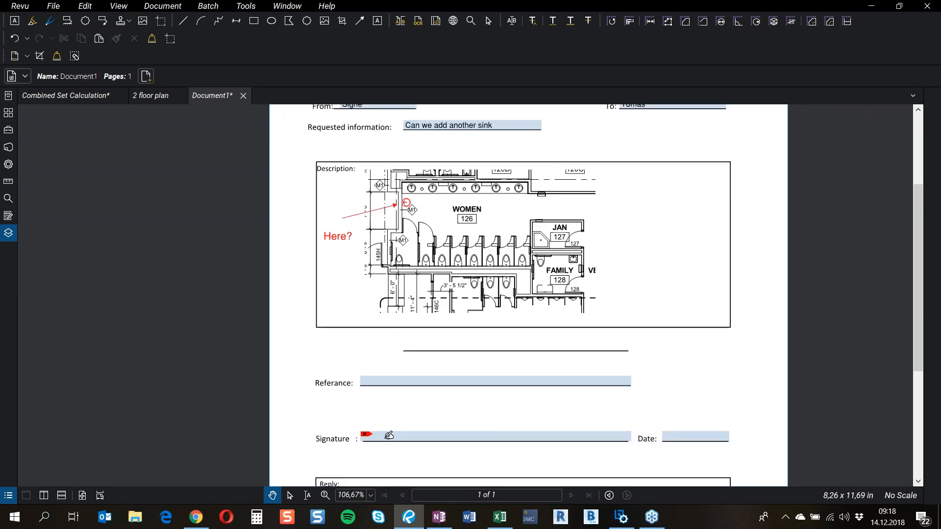
{"action": "scroll", "coordinate": [304, 367], "scroll_direction": "down", "scroll_amount": 8}
{"action": "scroll", "coordinate": [447, 332], "scroll_direction": "up", "scroll_amount": 8}
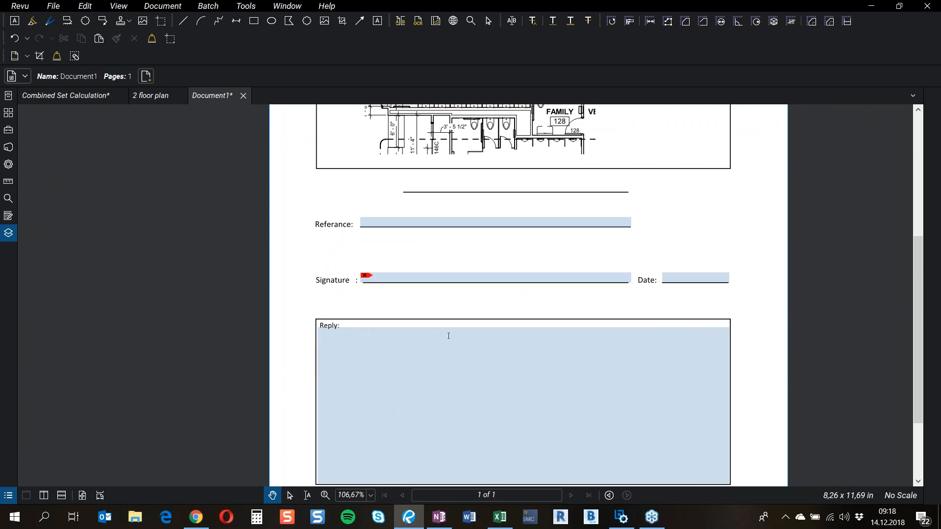
{"action": "scroll", "coordinate": [493, 278], "scroll_direction": "up", "scroll_amount": 7}
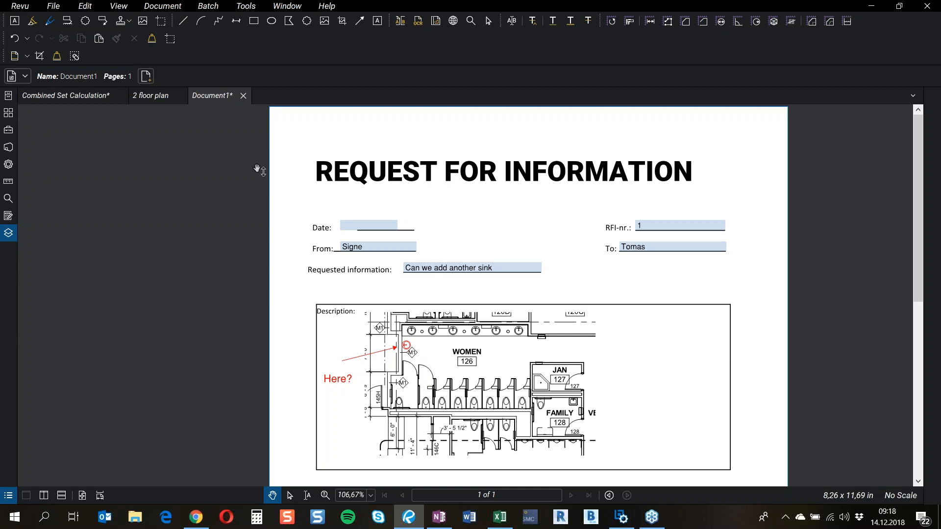
Step: Create an email with the RFI attached from the saved email template, view the draft in Outlook, and close it unsent
{"action": "left_click", "coordinate": [57, 9]}
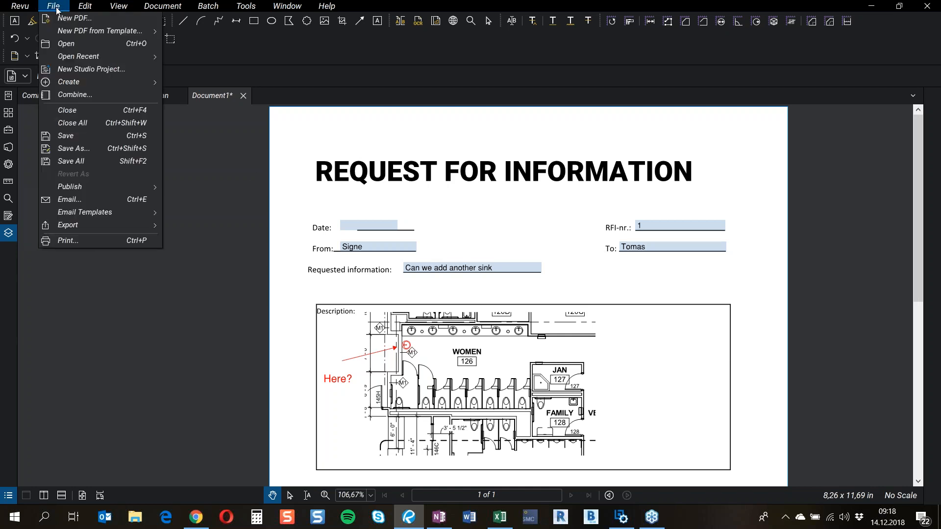
{"action": "mouse_move", "coordinate": [78, 215]}
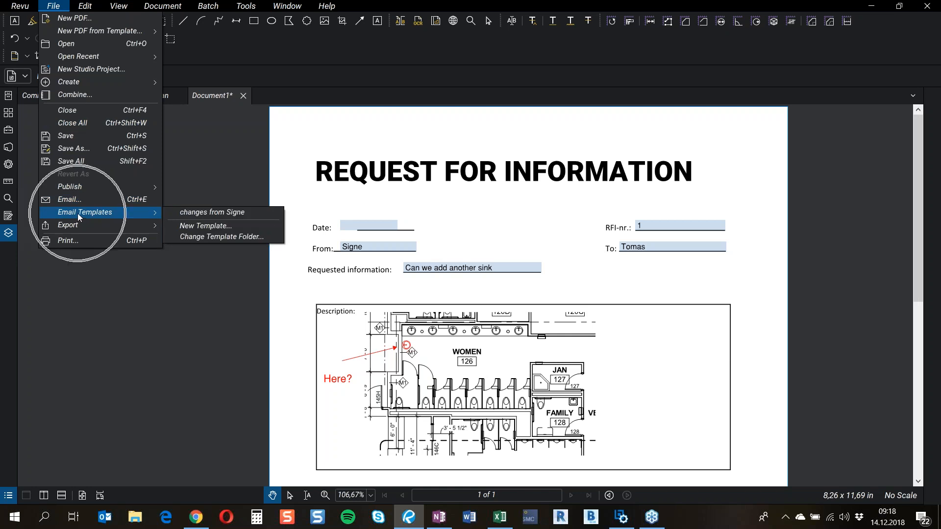
{"action": "left_click", "coordinate": [198, 213]}
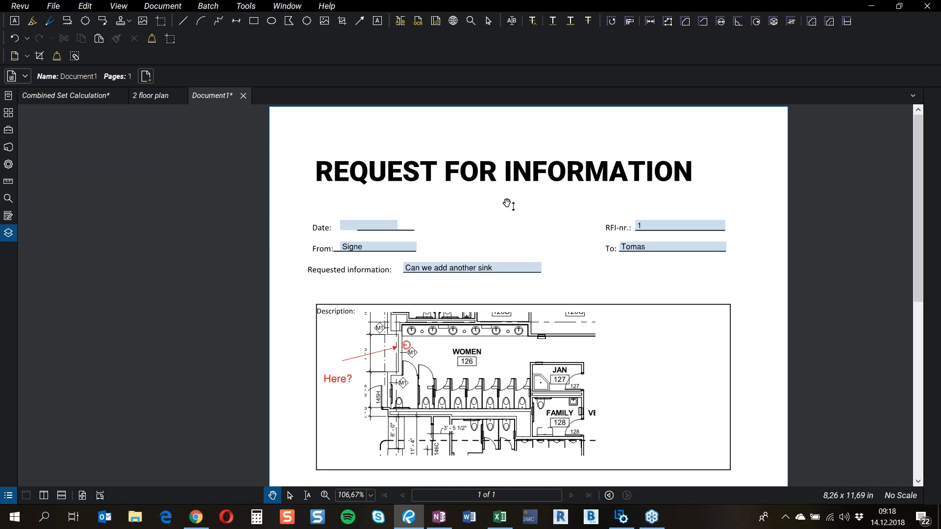
{"action": "left_click", "coordinate": [105, 519]}
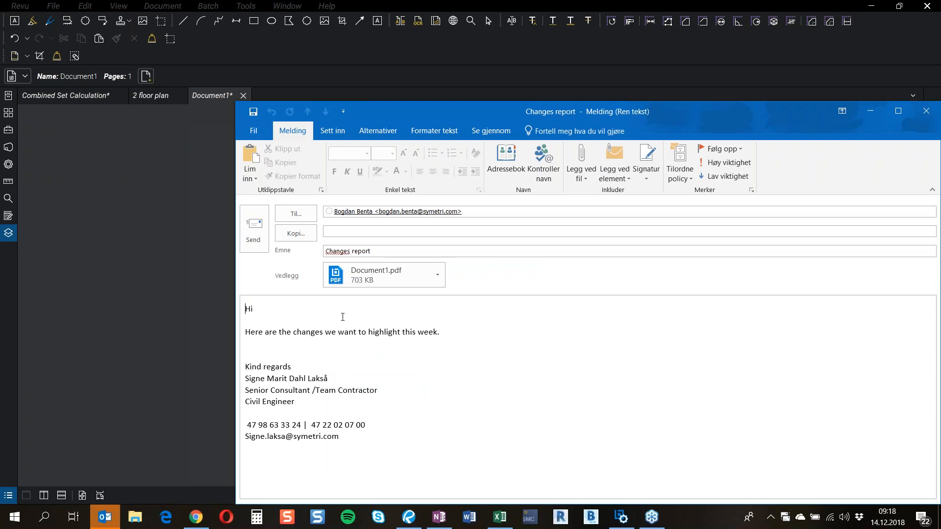
{"action": "left_click", "coordinate": [251, 310]}
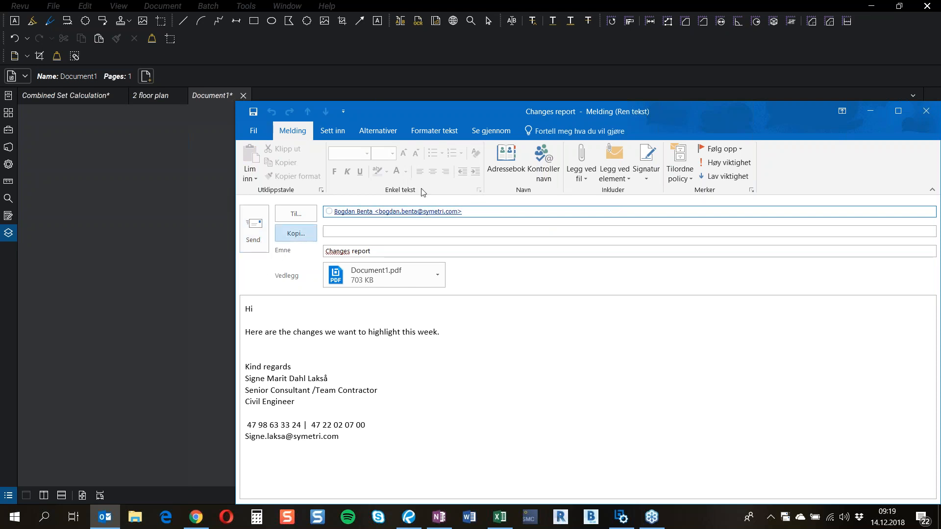
{"action": "left_click_drag", "start_coordinate": [734, 106], "coordinate": [608, 81]}
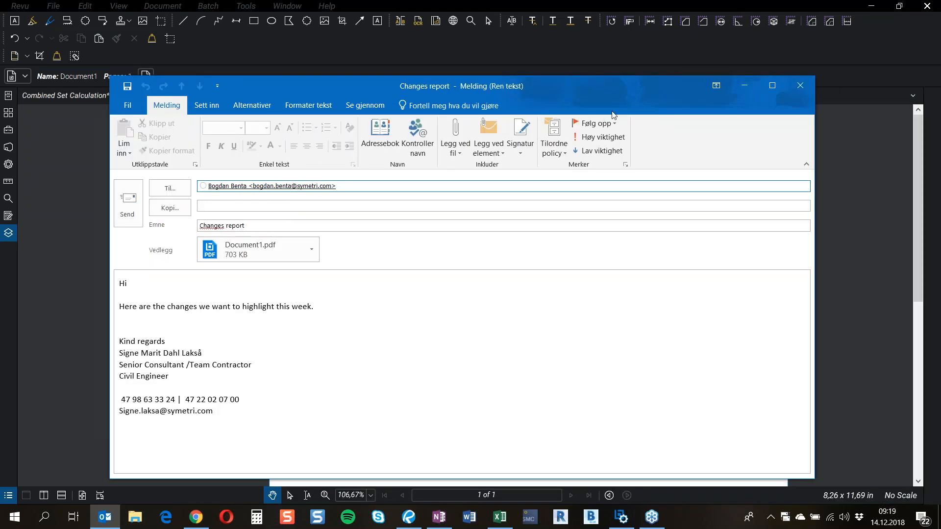
{"action": "left_click", "coordinate": [800, 86]}
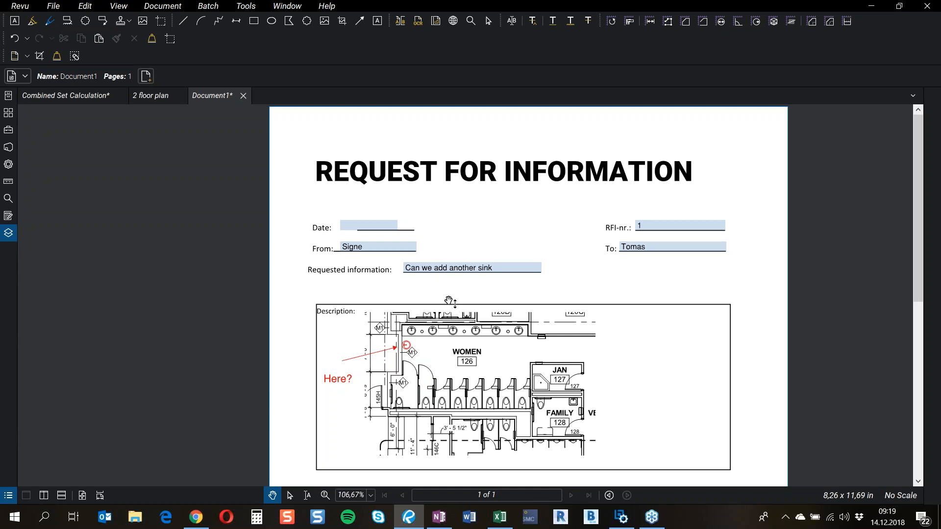
{"action": "left_click", "coordinate": [61, 6]}
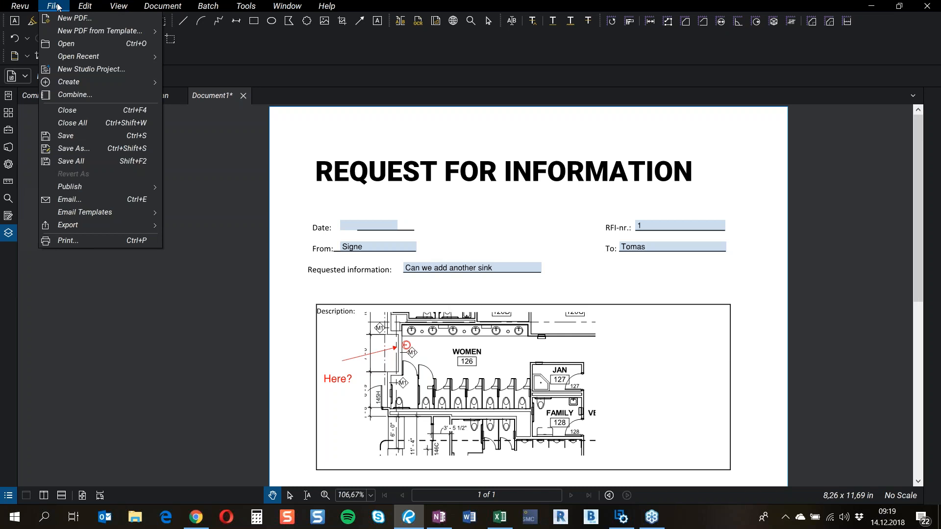
{"action": "left_click", "coordinate": [67, 44]}
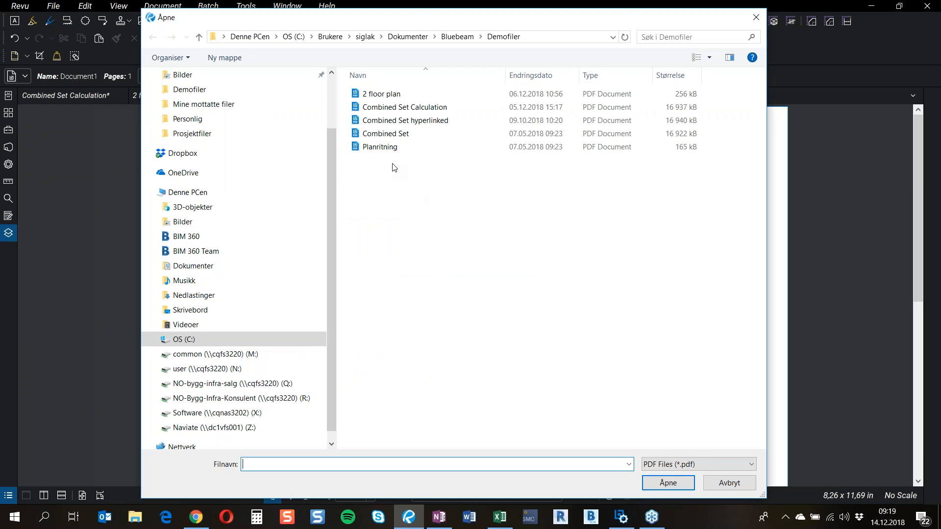
{"action": "left_click", "coordinate": [459, 37]}
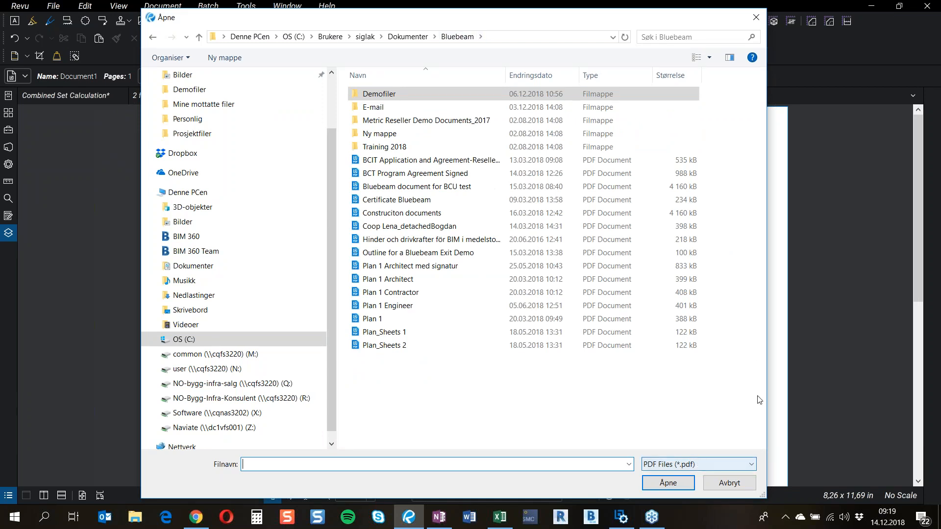
{"action": "left_click", "coordinate": [729, 483]}
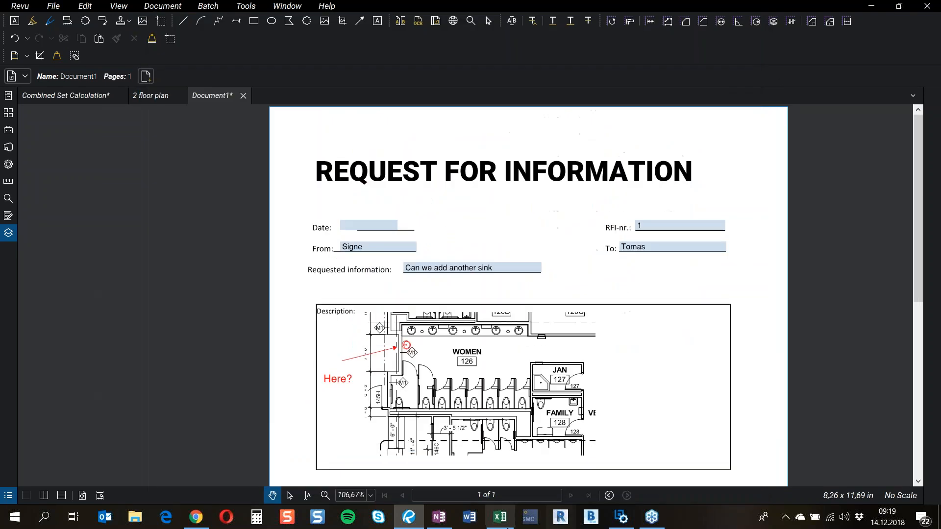
Step: Switch to Word with the recent document Checklist template and look through its tick boxes, text box and link
{"action": "right_click", "coordinate": [468, 518]}
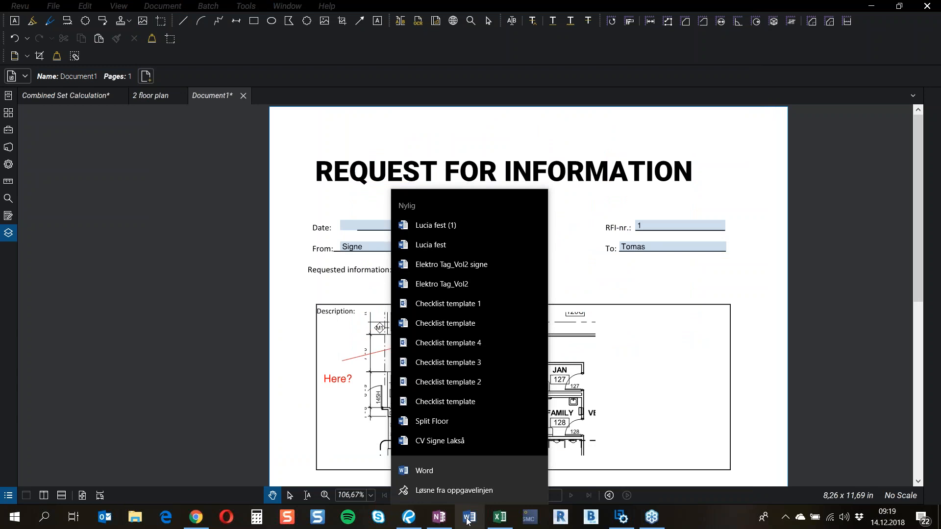
{"action": "left_click", "coordinate": [448, 323]}
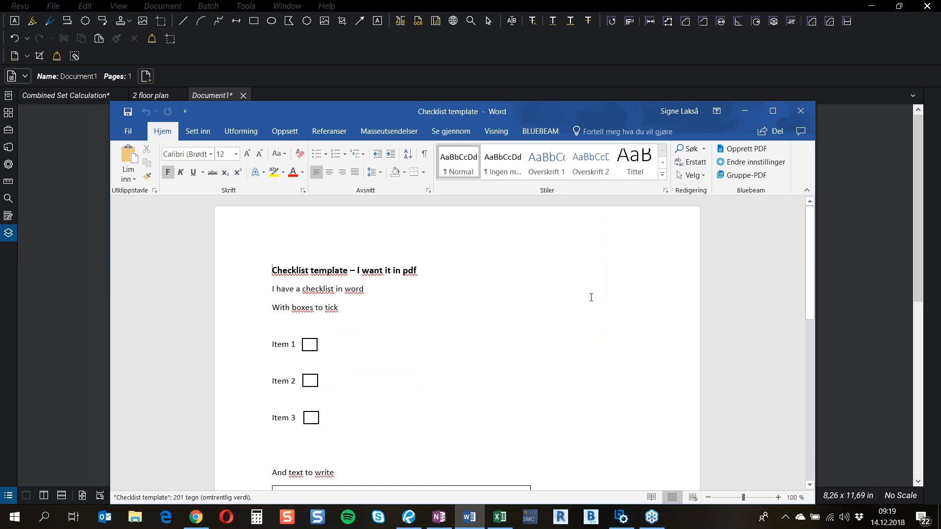
{"action": "scroll", "coordinate": [591, 298], "scroll_direction": "down", "scroll_amount": 5}
{"action": "scroll", "coordinate": [594, 281], "scroll_direction": "up", "scroll_amount": 5}
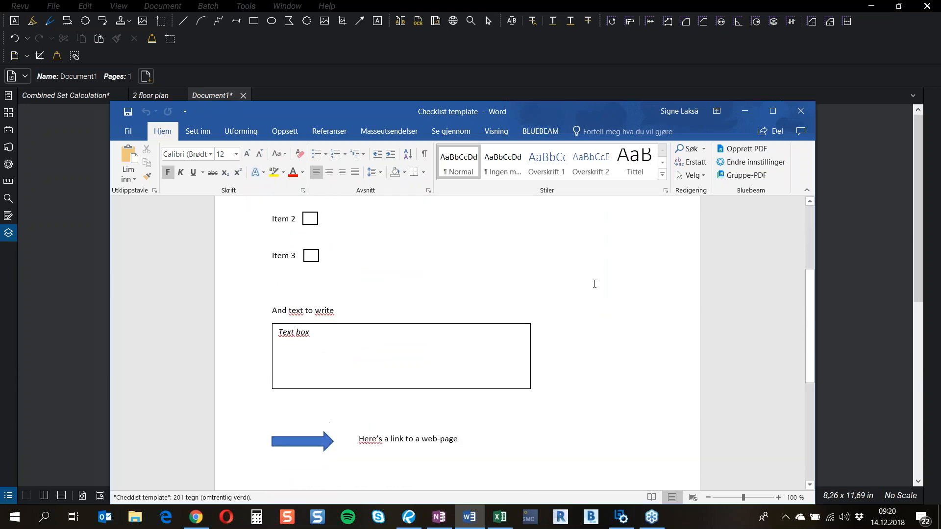
Step: Create a PDF of the checklist with Bluebeam, saved as Checklist template 3 in the Webinarer folder and opened on completion
{"action": "left_click", "coordinate": [538, 131]}
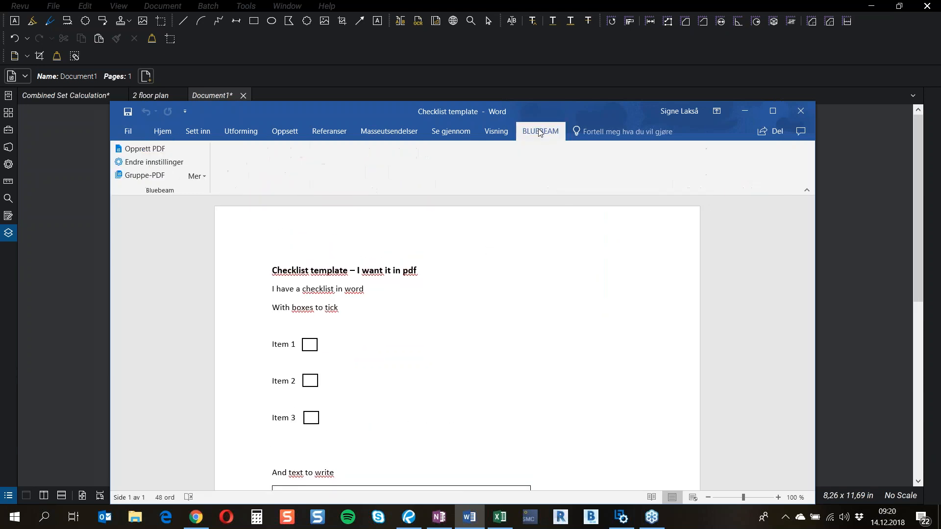
{"action": "left_click", "coordinate": [157, 149]}
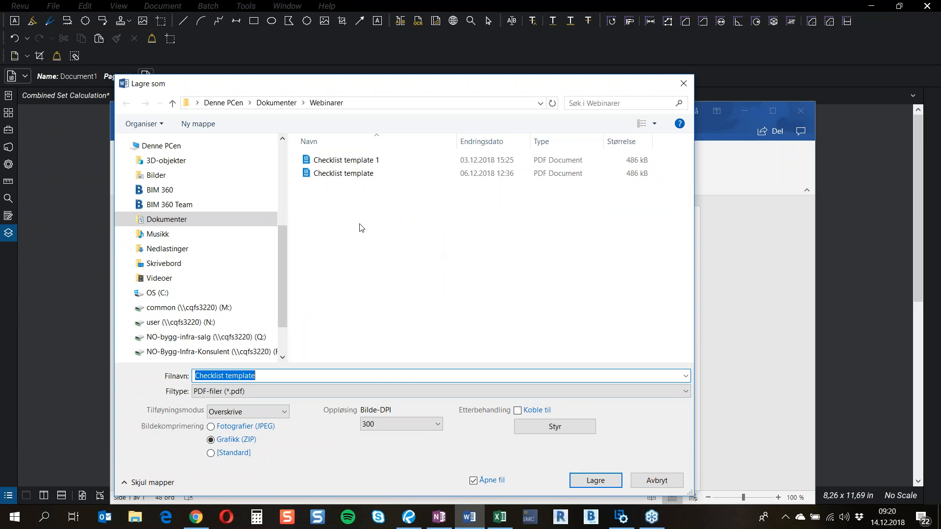
{"action": "left_click", "coordinate": [308, 374]}
{"action": "type", "text": "3"}
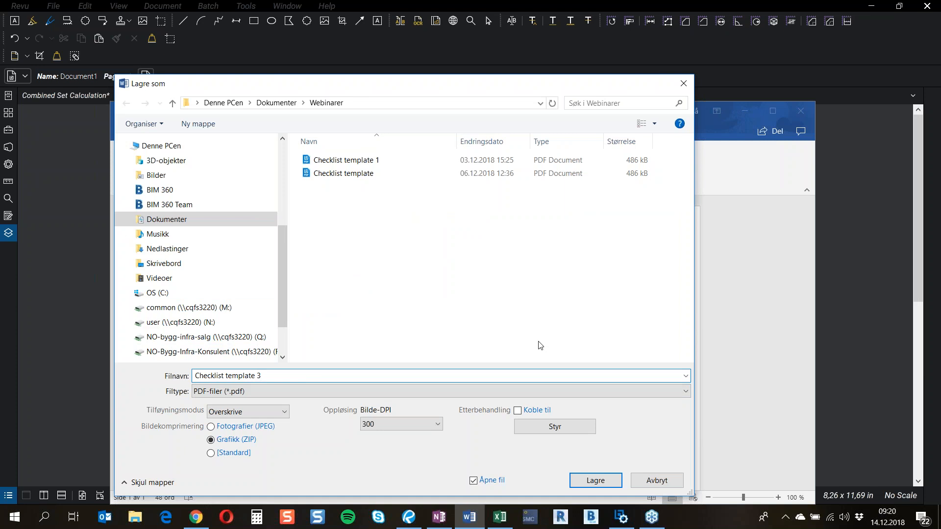
{"action": "left_click", "coordinate": [597, 481]}
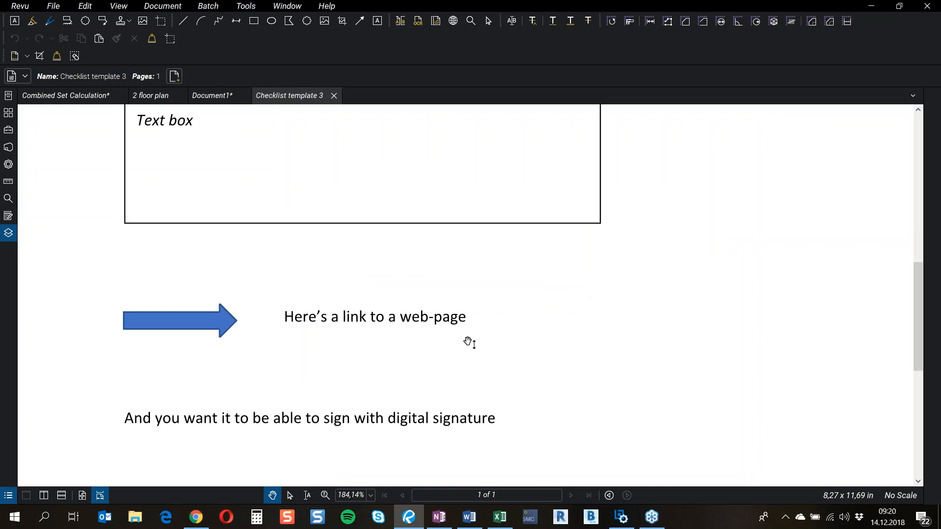
Step: Look through the converted checklist PDF and create its form fields automatically
{"action": "scroll", "coordinate": [478, 287], "scroll_direction": "up", "scroll_amount": 5}
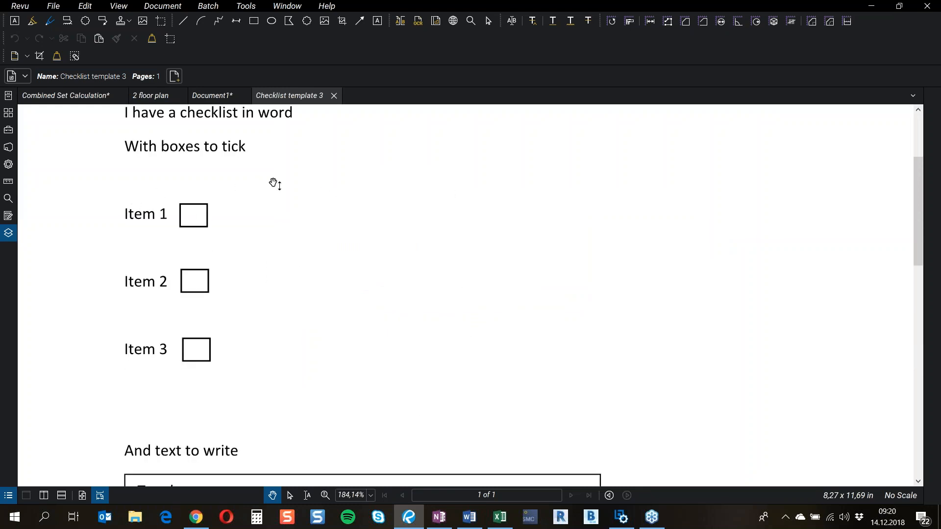
{"action": "scroll", "coordinate": [385, 199], "scroll_direction": "up", "scroll_amount": 2}
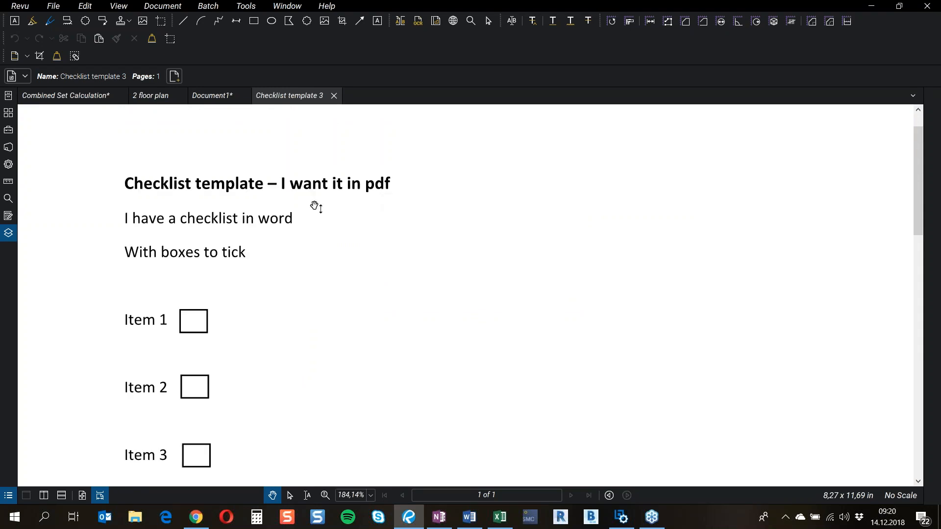
{"action": "scroll", "coordinate": [283, 326], "scroll_direction": "down", "scroll_amount": 1}
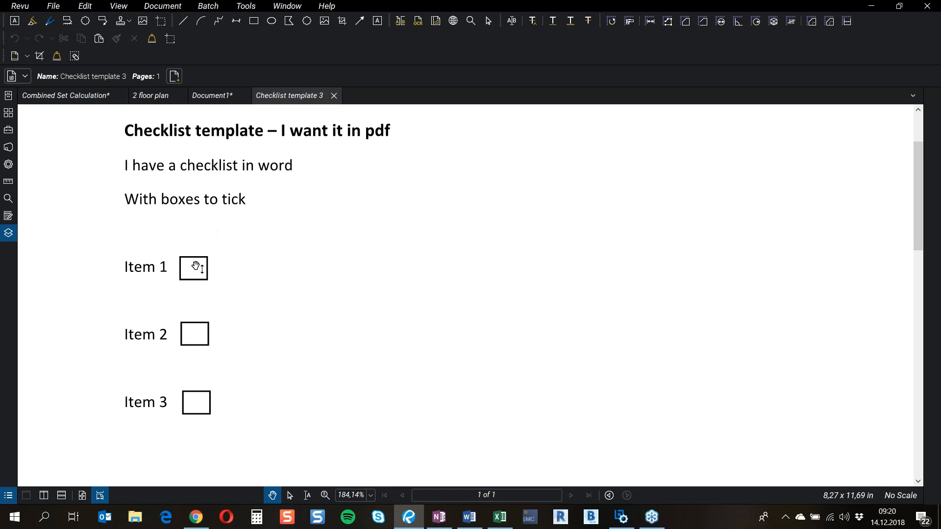
{"action": "scroll", "coordinate": [263, 241], "scroll_direction": "down", "scroll_amount": 2}
{"action": "scroll", "coordinate": [262, 241], "scroll_direction": "down", "scroll_amount": 1}
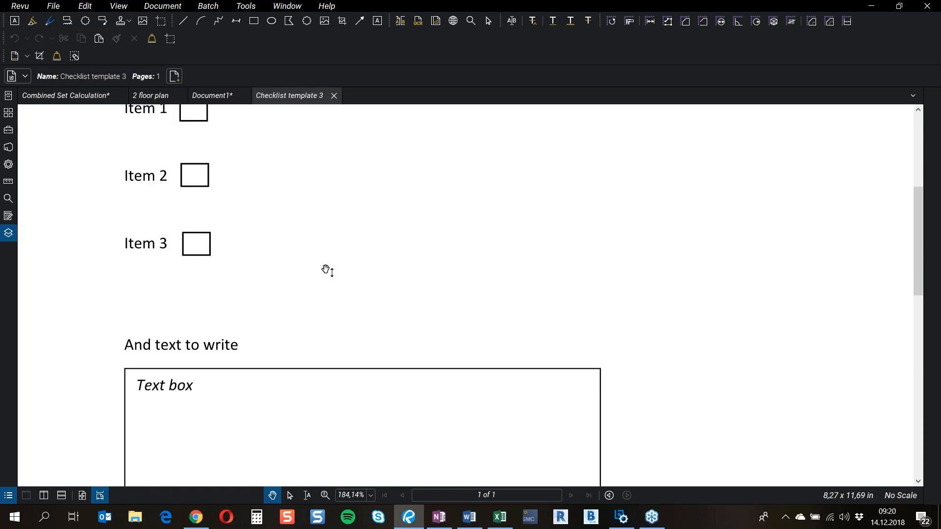
{"action": "scroll", "coordinate": [327, 271], "scroll_direction": "up", "scroll_amount": 2}
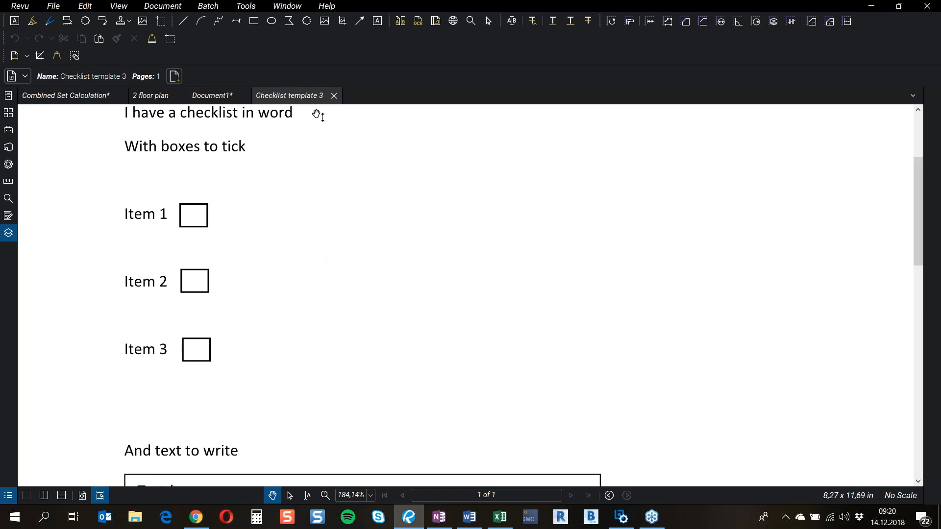
{"action": "left_click", "coordinate": [252, 10]}
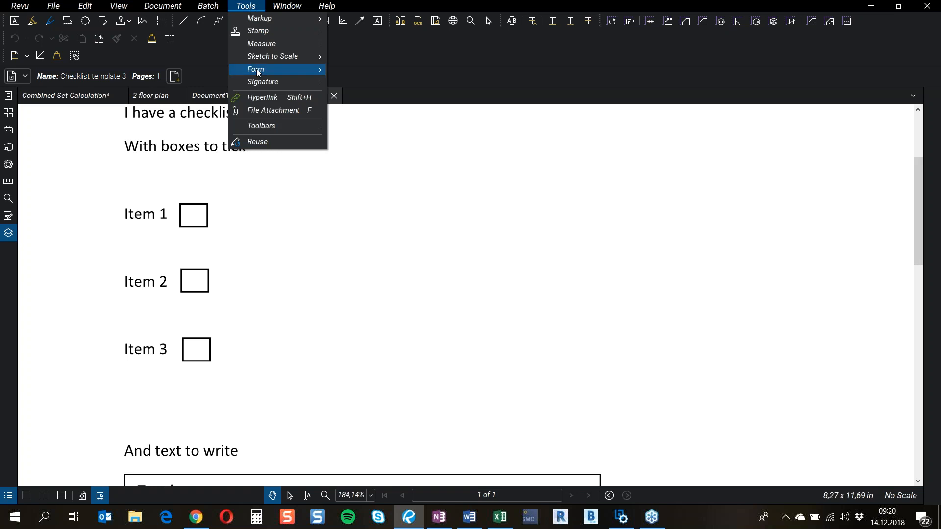
{"action": "mouse_move", "coordinate": [258, 72]}
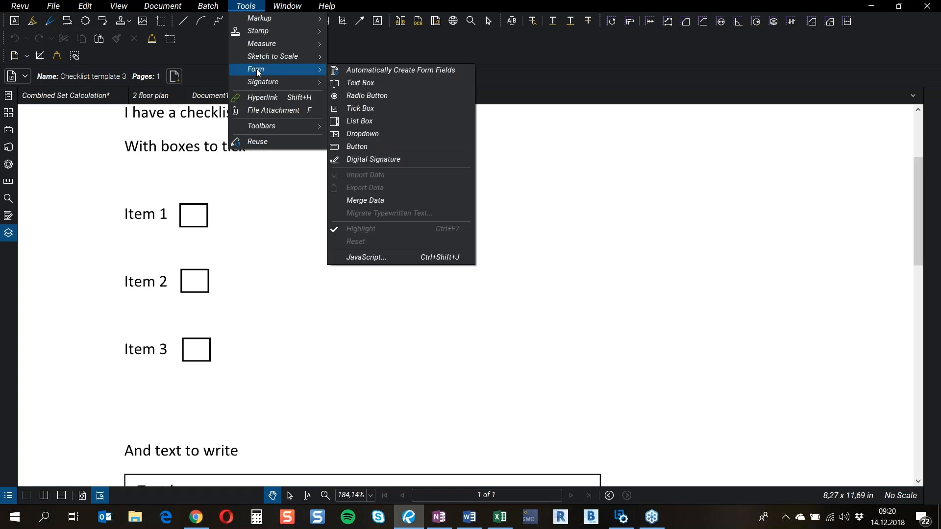
{"action": "left_click", "coordinate": [419, 69]}
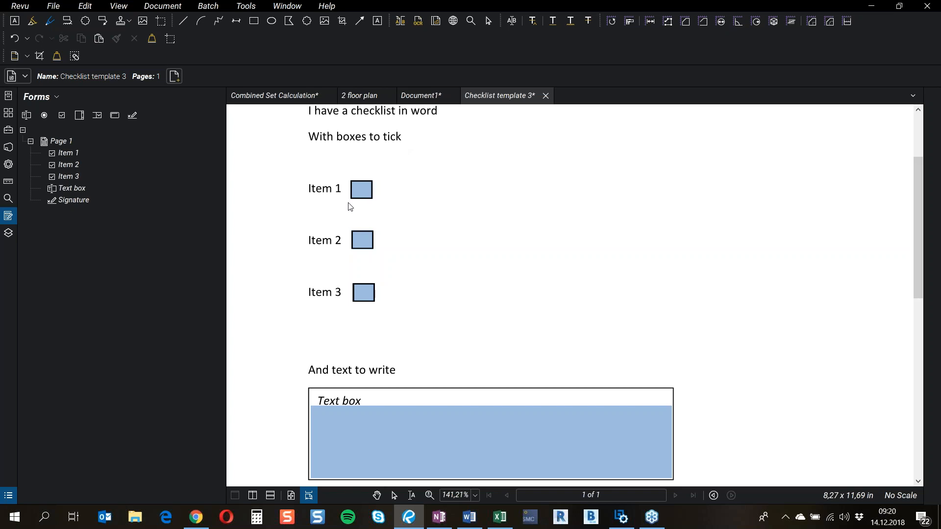
{"action": "left_click_drag", "start_coordinate": [470, 192], "coordinate": [399, 196]}
{"action": "key", "text": "Escape"}
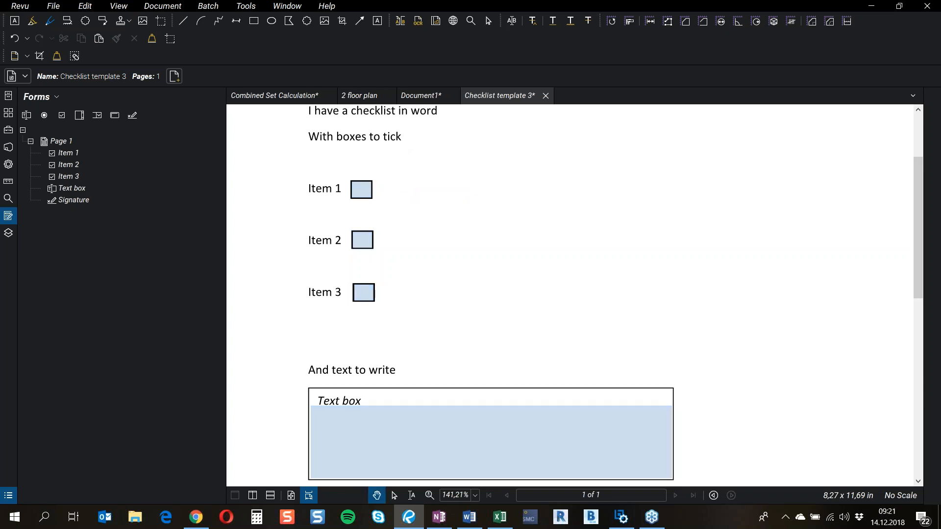
Step: Tick the boxes for Item 1, Item 2 and Item 3, and enter "Here i can write" in the text box
{"action": "left_click", "coordinate": [367, 192]}
{"action": "left_click", "coordinate": [361, 244]}
{"action": "left_click", "coordinate": [366, 297]}
{"action": "scroll", "coordinate": [474, 290], "scroll_direction": "down", "scroll_amount": 1}
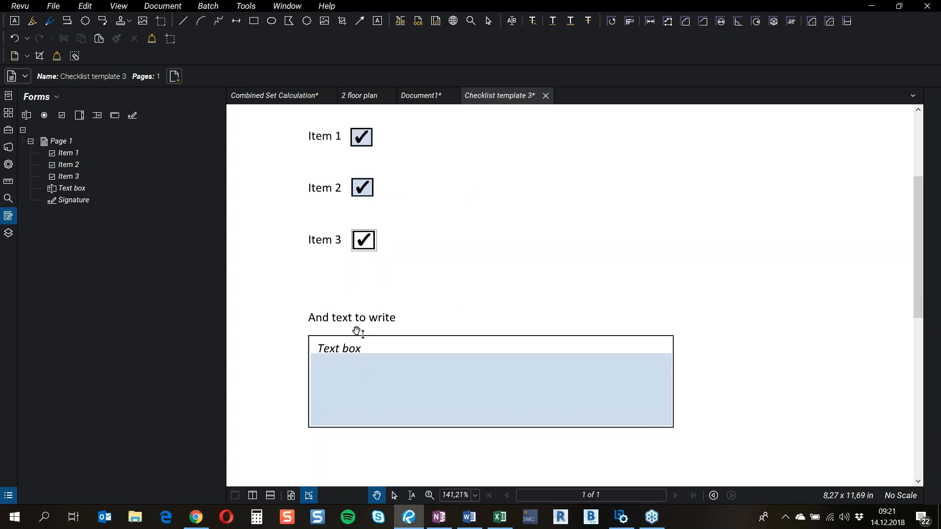
{"action": "left_click", "coordinate": [363, 370]}
{"action": "type", "text": "Here i can write"}
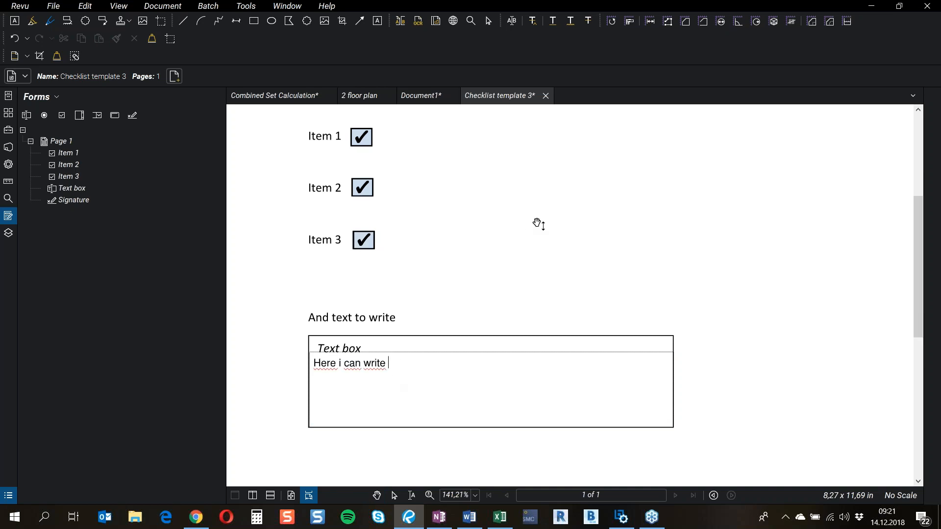
Step: Follow the blue arrow's web link, view the page it opens, and return to the checklist
{"action": "scroll", "coordinate": [537, 223], "scroll_direction": "down", "scroll_amount": 2}
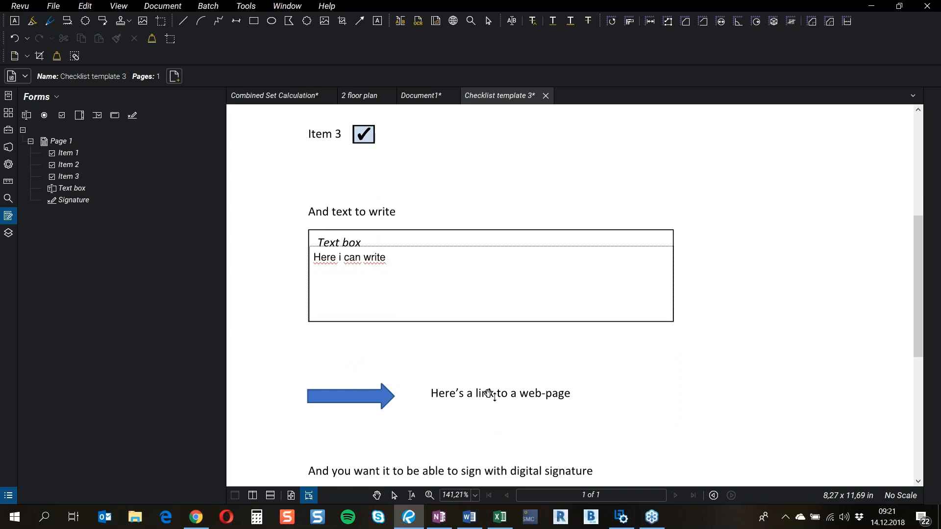
{"action": "left_click", "coordinate": [376, 402]}
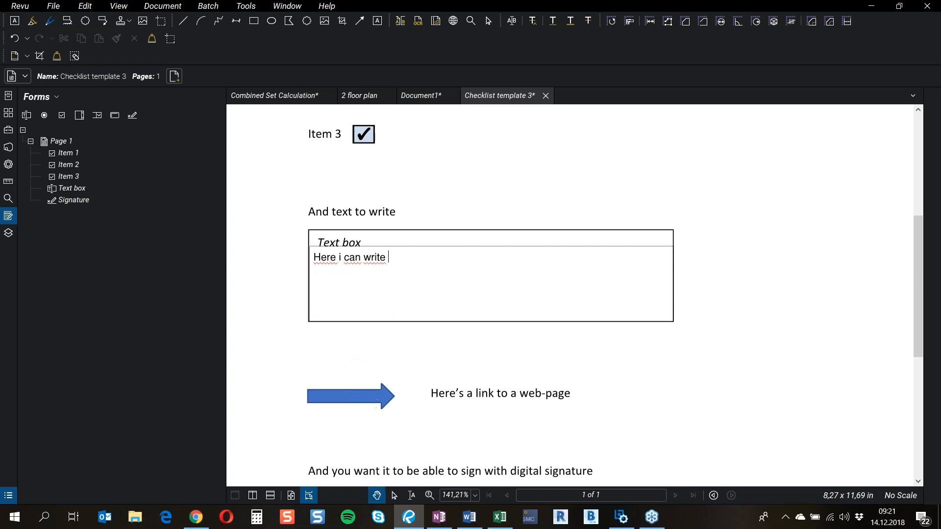
{"action": "left_click", "coordinate": [363, 405]}
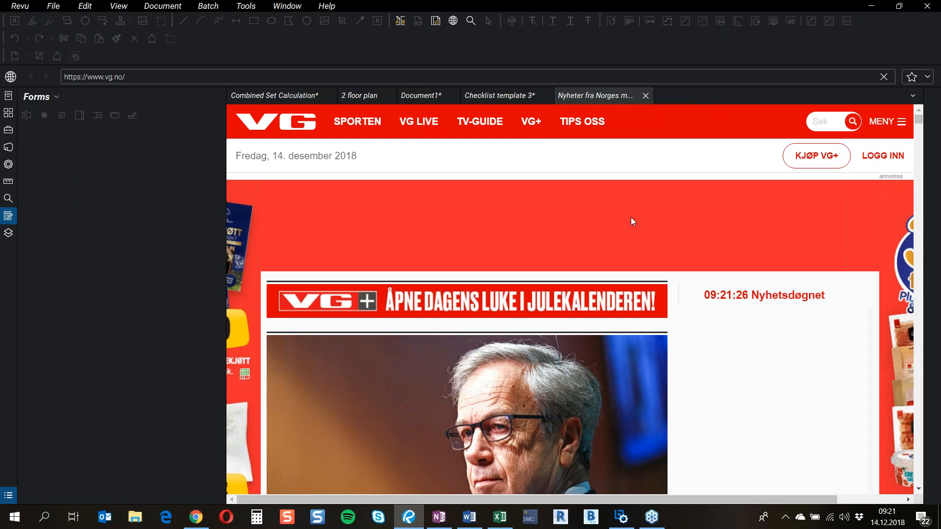
{"action": "left_click", "coordinate": [504, 95]}
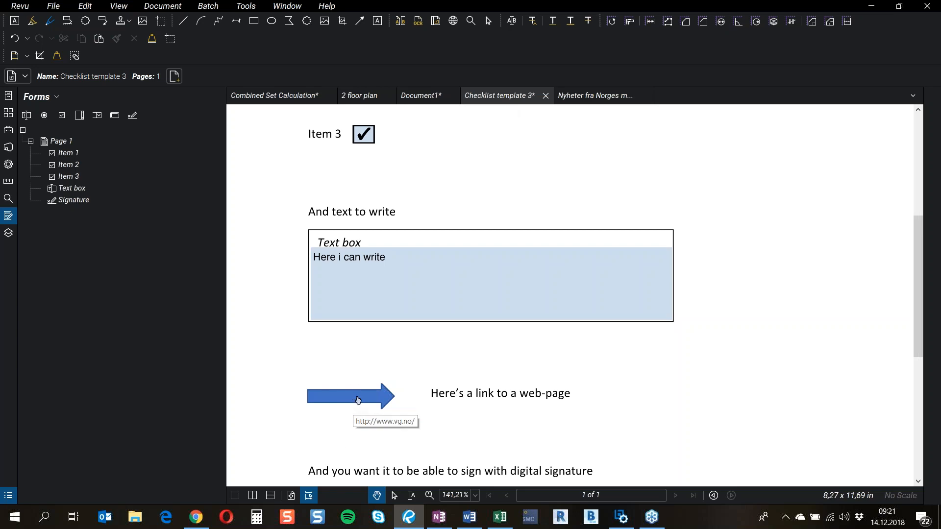
{"action": "left_click", "coordinate": [596, 98]}
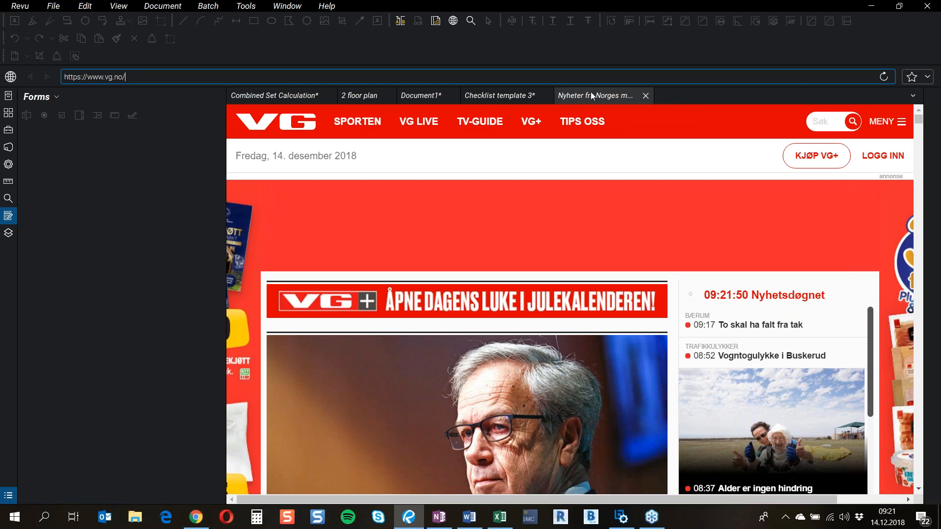
{"action": "left_click", "coordinate": [507, 98]}
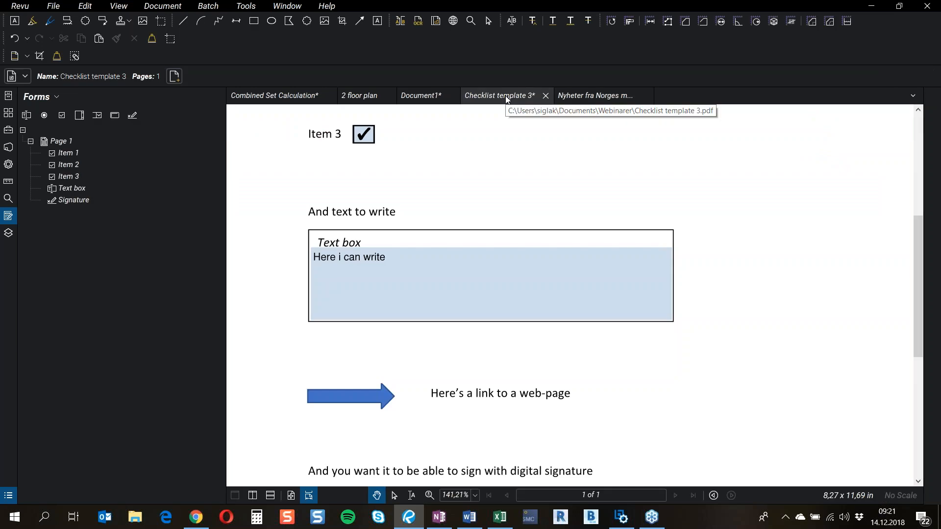
Step: Sign the checklist's signature field with the existing digital ID, entering its password and keeping the Digital Signature type and Standard Text appearance
{"action": "scroll", "coordinate": [724, 354], "scroll_direction": "down", "scroll_amount": 3}
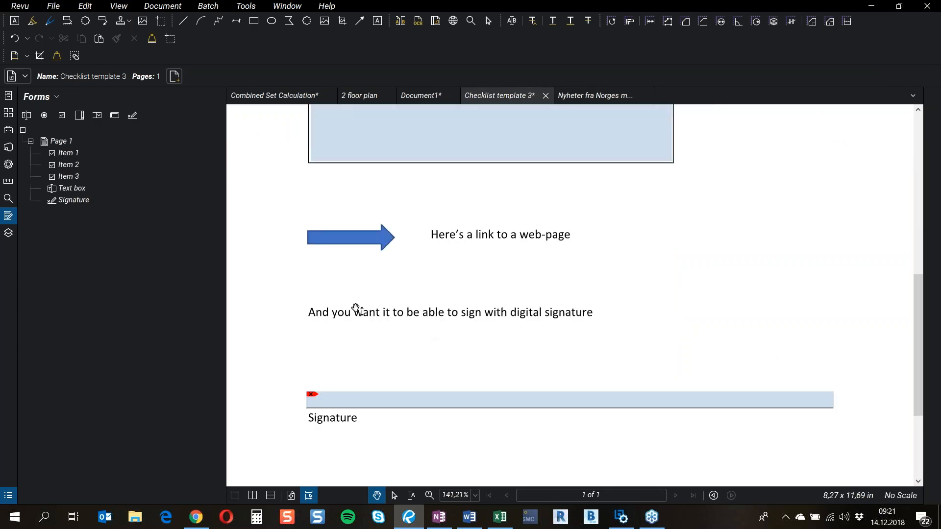
{"action": "key", "text": "ctrl"}
{"action": "left_click", "coordinate": [336, 392]}
{"action": "left_click", "coordinate": [406, 159]}
{"action": "left_click", "coordinate": [405, 159]}
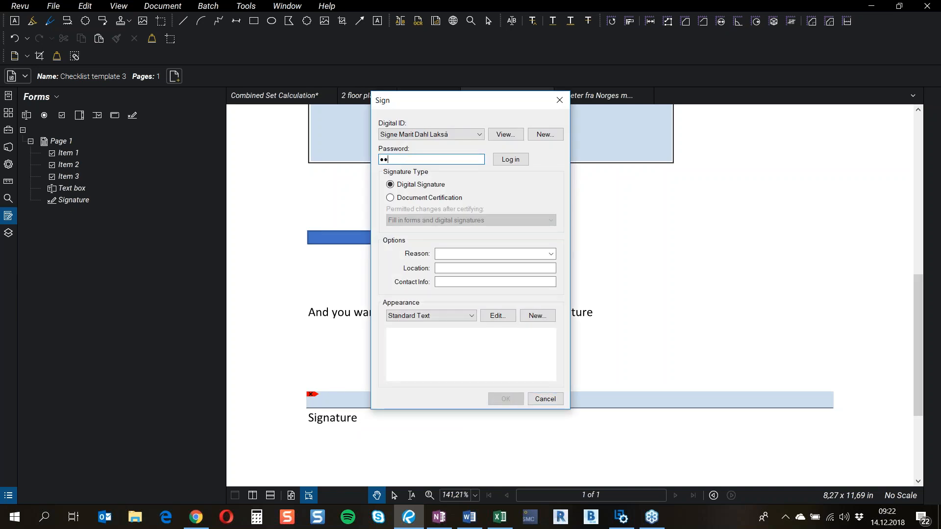
{"action": "left_click", "coordinate": [511, 160]}
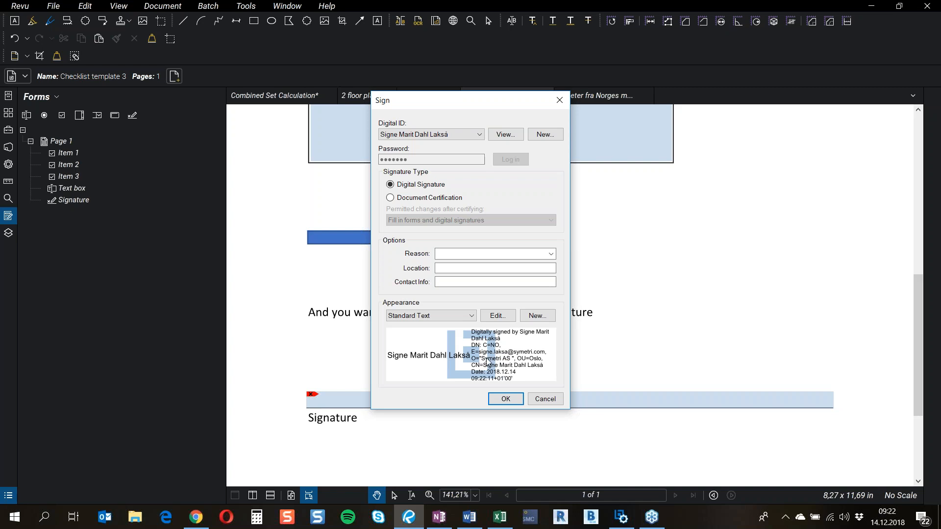
{"action": "left_click", "coordinate": [505, 399]}
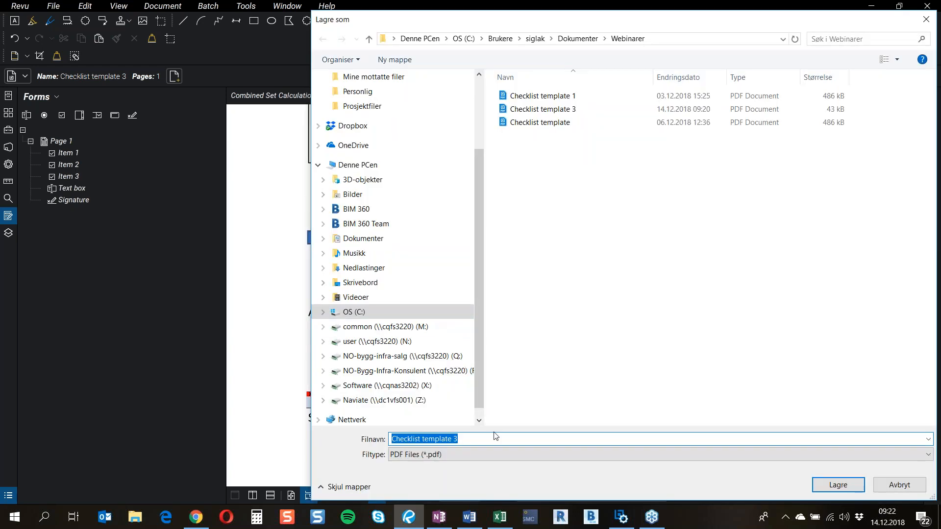
Step: Save the signed PDF as Checklist template 3 signed in the Webinarer folder
{"action": "left_click", "coordinate": [492, 443]}
{"action": "type", "text": "signes"}
{"action": "key", "text": "BackSpace"}
{"action": "type", "text": "d"}
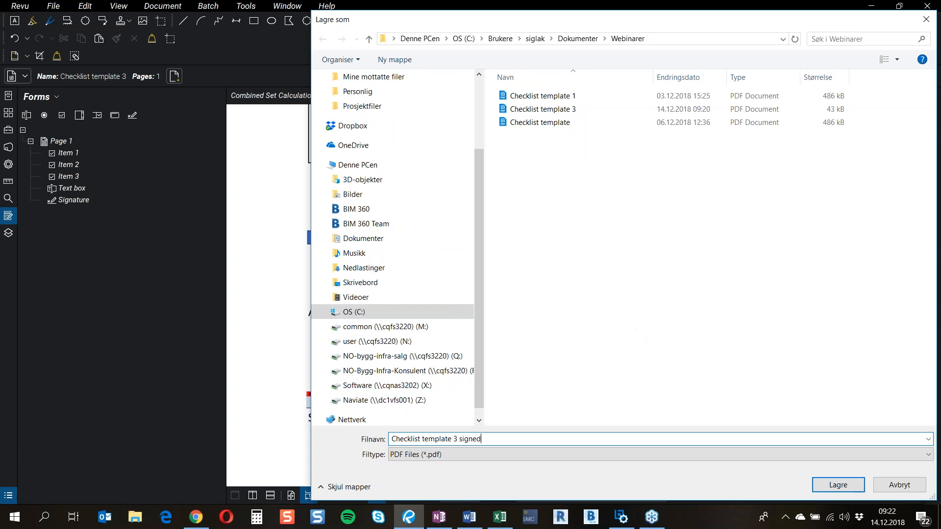
{"action": "left_click", "coordinate": [838, 484]}
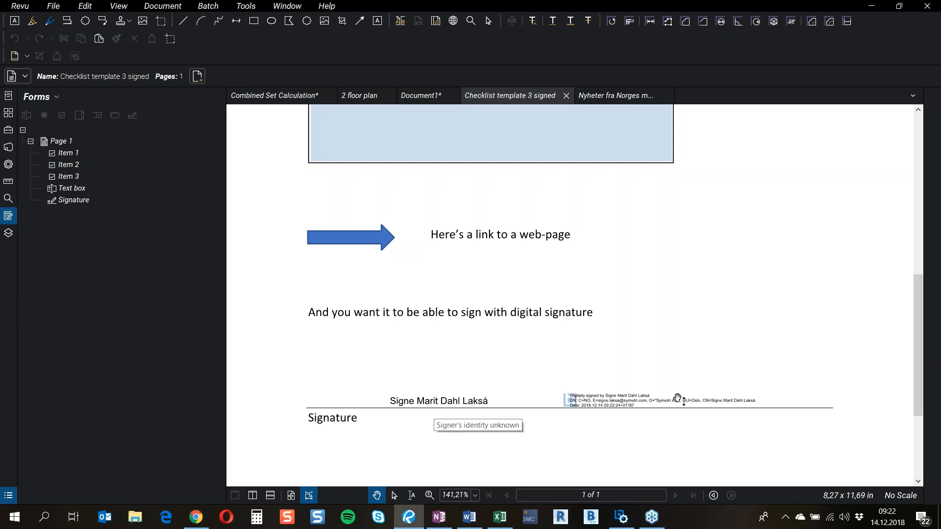
Step: Look over the signed checklist, and close both it and the web page
{"action": "scroll", "coordinate": [647, 278], "scroll_direction": "down", "scroll_amount": 3}
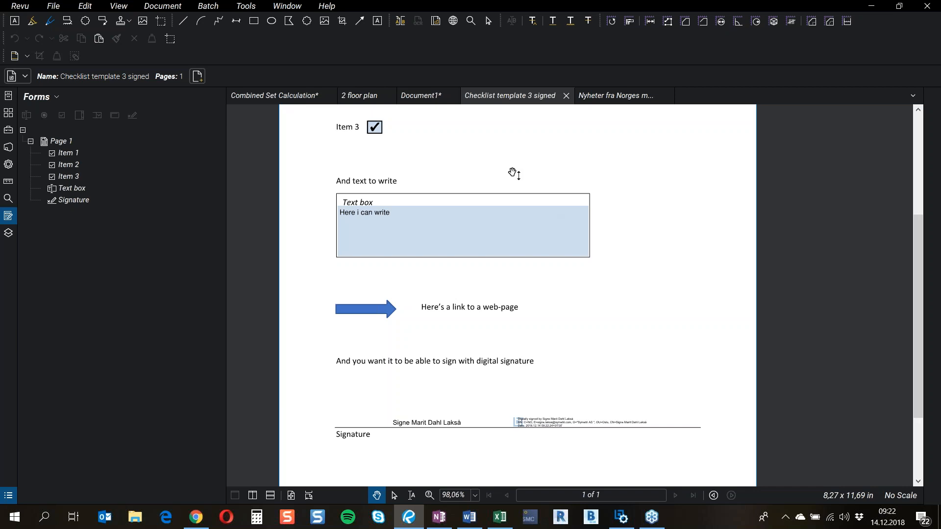
{"action": "left_click", "coordinate": [566, 95]}
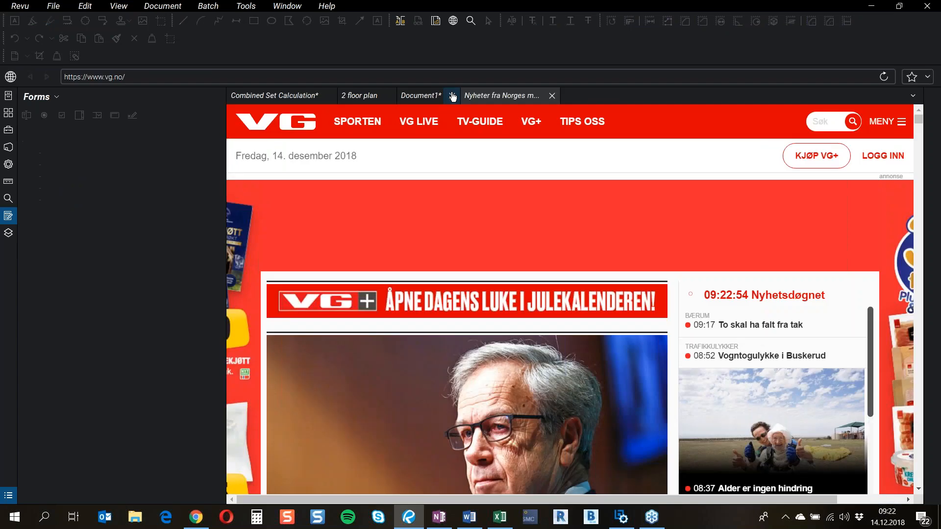
{"action": "left_click", "coordinate": [551, 95]}
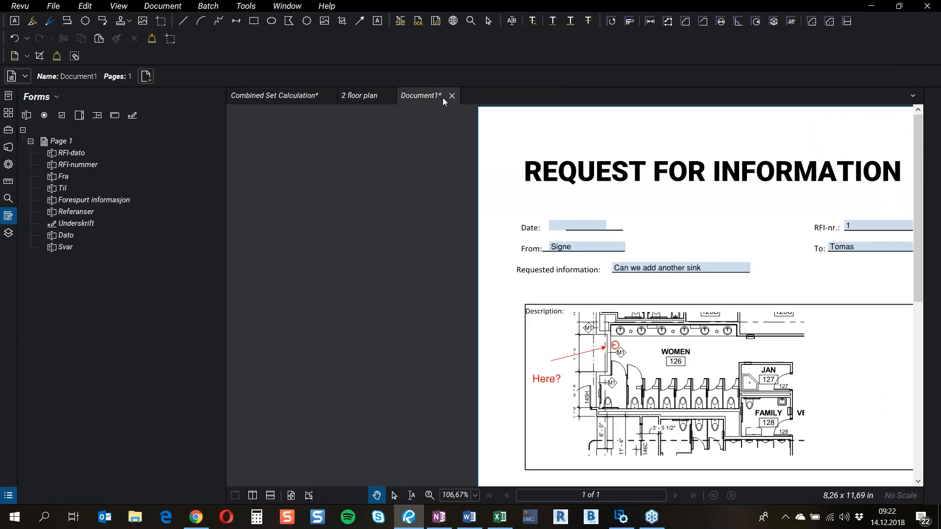
Step: Run a visual search of the 2 floor plan document for the sink symbol in room WOMEN 228
{"action": "left_click", "coordinate": [356, 98]}
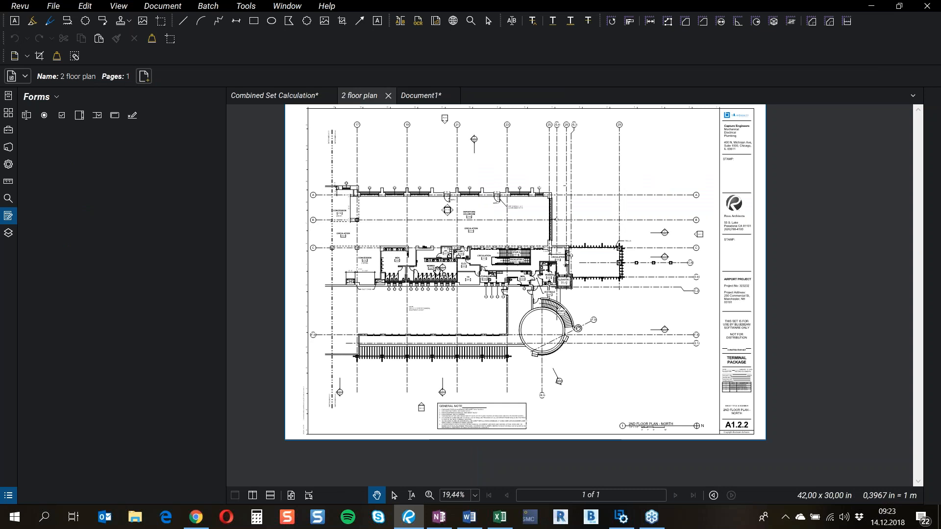
{"action": "scroll", "coordinate": [441, 272], "scroll_direction": "up", "scroll_amount": 6}
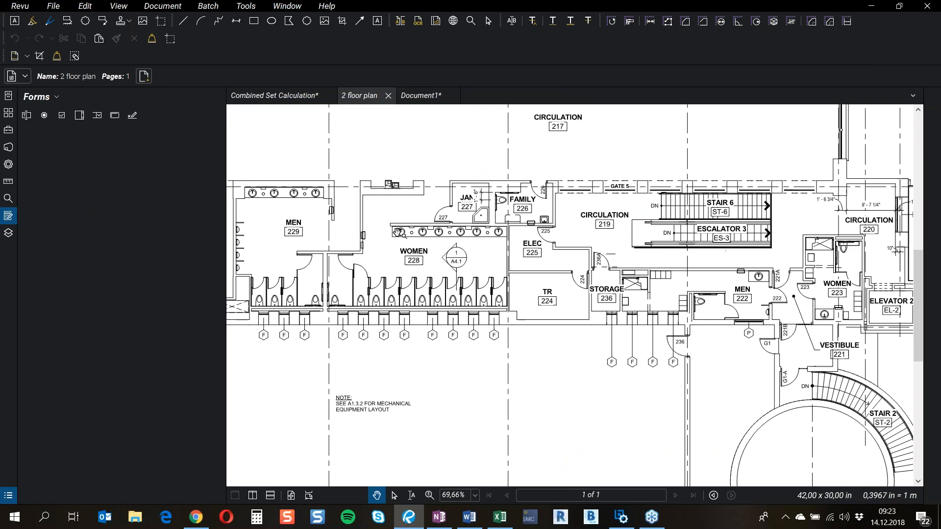
{"action": "scroll", "coordinate": [392, 231], "scroll_direction": "up", "scroll_amount": 5}
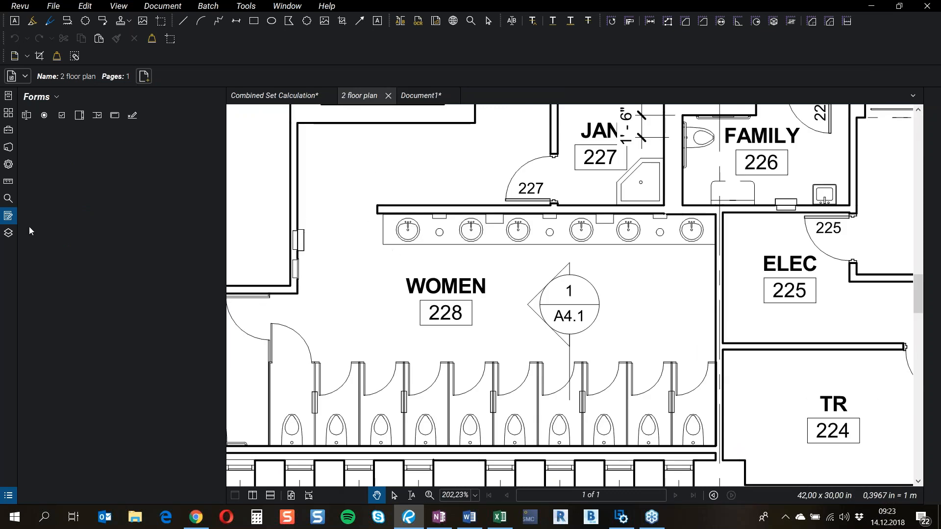
{"action": "left_click", "coordinate": [8, 199]}
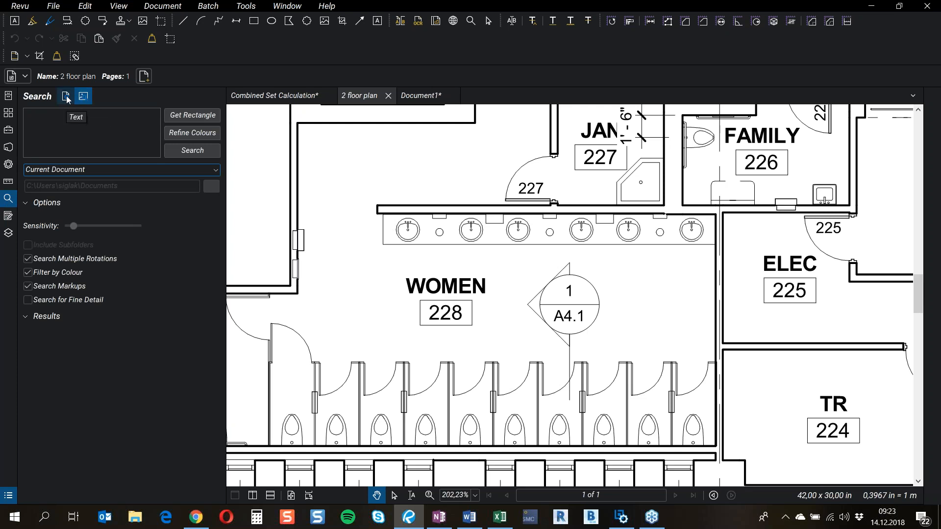
{"action": "left_click", "coordinate": [84, 96]}
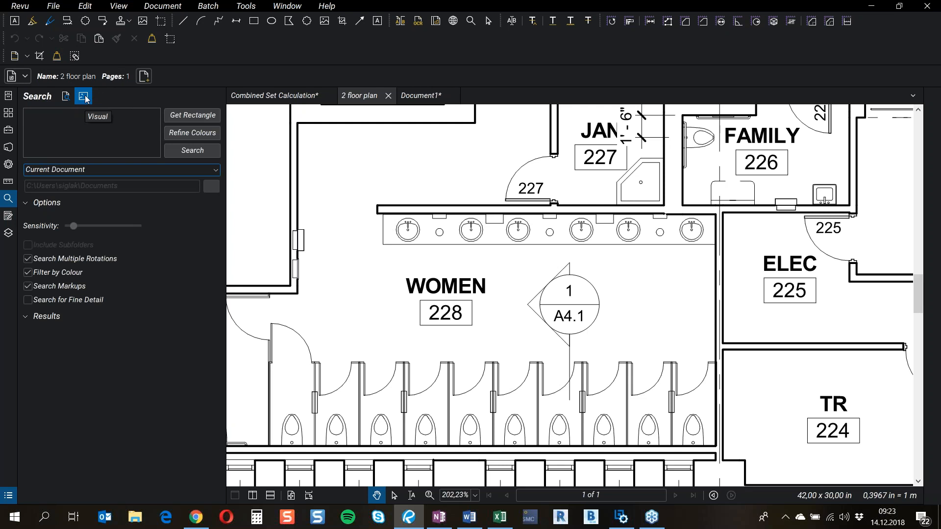
{"action": "left_click", "coordinate": [200, 113]}
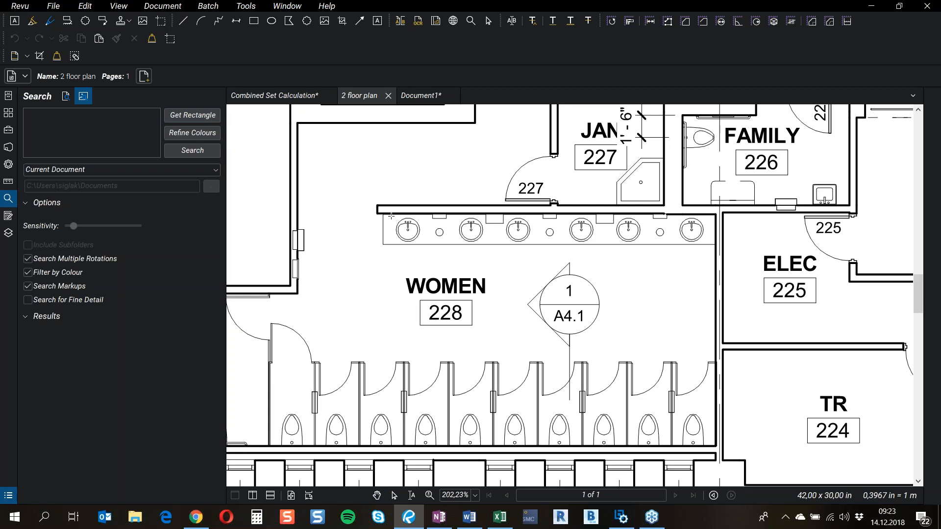
{"action": "left_click_drag", "start_coordinate": [422, 237], "coordinate": [428, 244]}
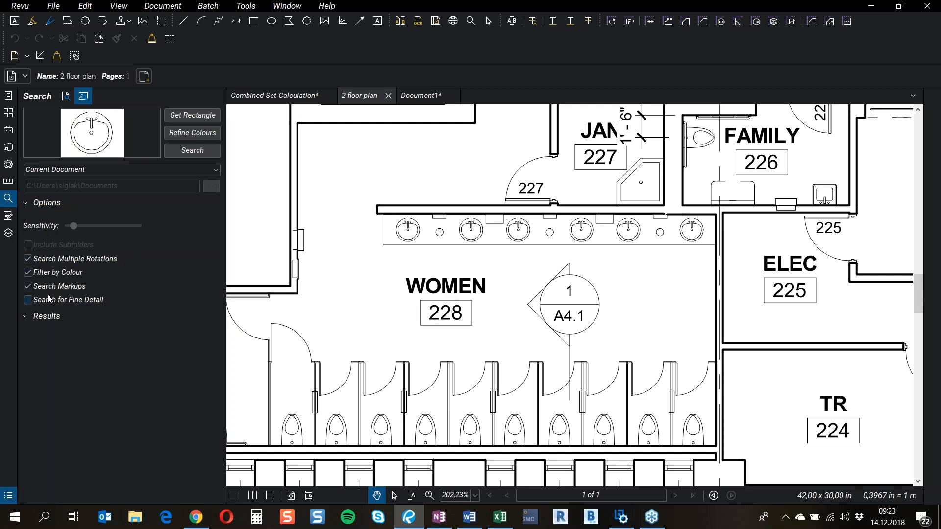
{"action": "left_click", "coordinate": [193, 151]}
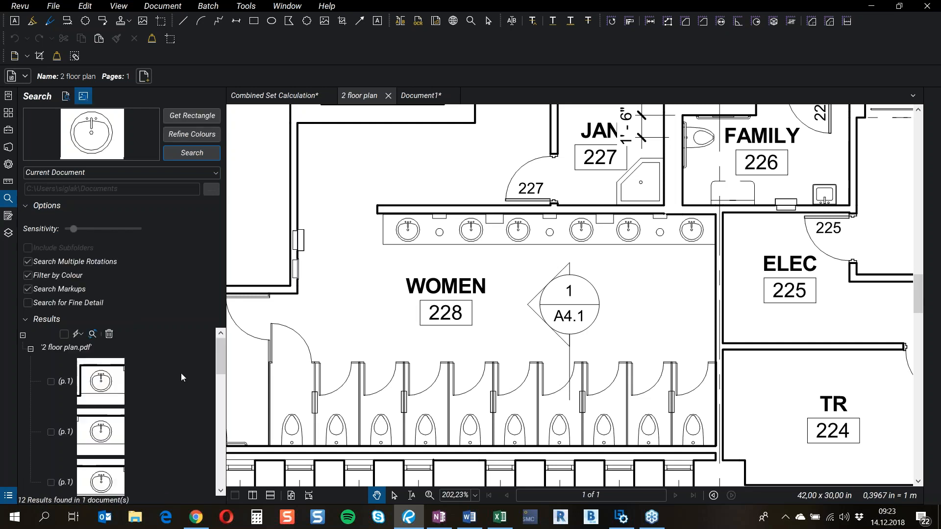
Step: Check all the sink search results and apply the built-in checkmark count measurement to them
{"action": "mouse_move", "coordinate": [221, 354]}
{"action": "left_mouse_down"}
{"action": "mouse_move", "coordinate": [224, 471]}
{"action": "mouse_move", "coordinate": [223, 354]}
{"action": "left_mouse_up"}
{"action": "left_click", "coordinate": [64, 335]}
{"action": "left_click", "coordinate": [81, 335]}
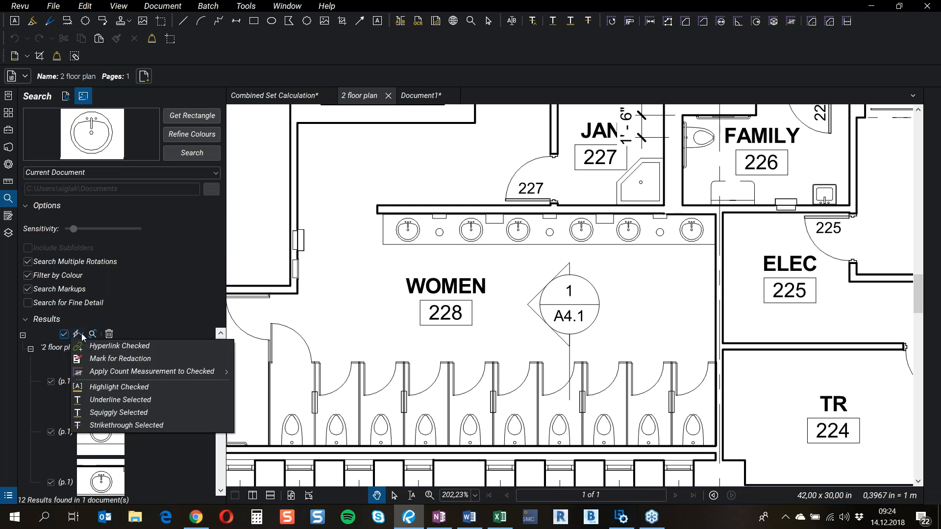
{"action": "mouse_move", "coordinate": [111, 375]}
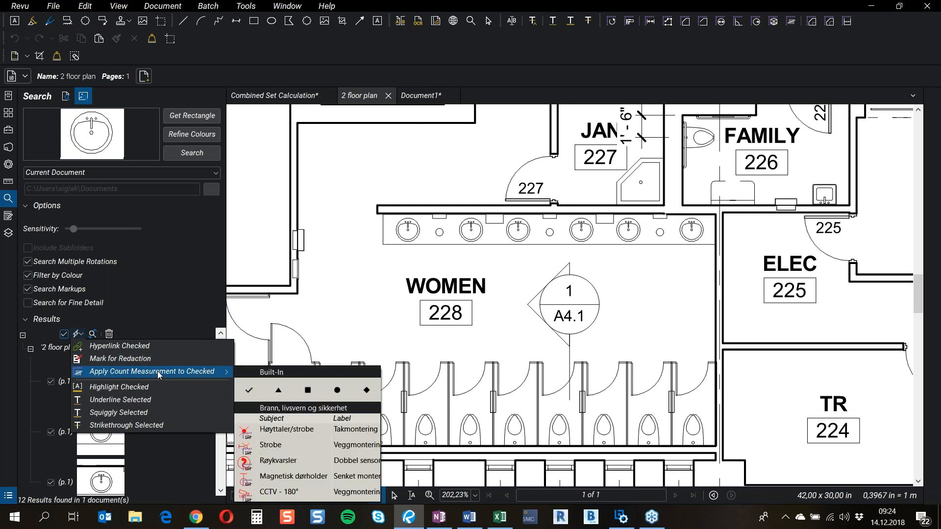
{"action": "left_click", "coordinate": [249, 389]}
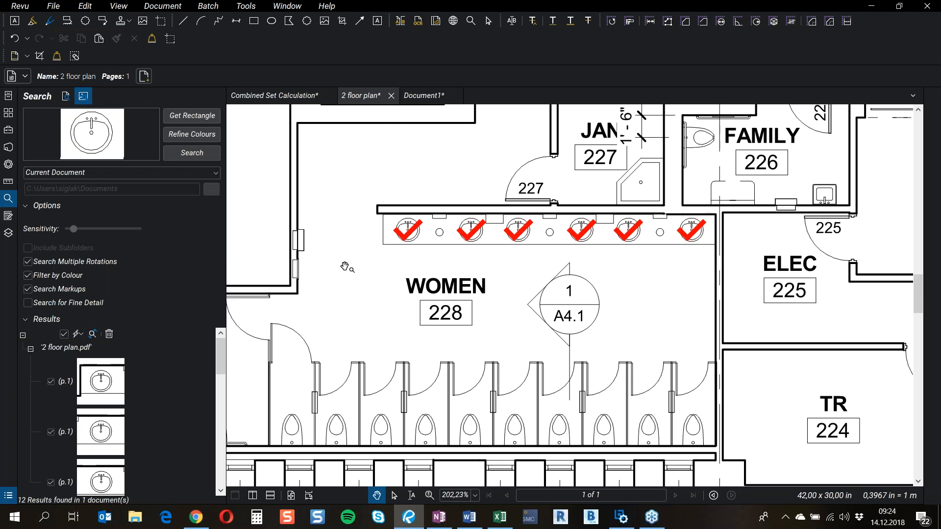
Step: Examine the count marks on the sinks in the restrooms across the 2 floor plan drawing
{"action": "scroll", "coordinate": [341, 265], "scroll_direction": "down", "scroll_amount": 2}
{"action": "scroll", "coordinate": [341, 263], "scroll_direction": "down", "scroll_amount": 3}
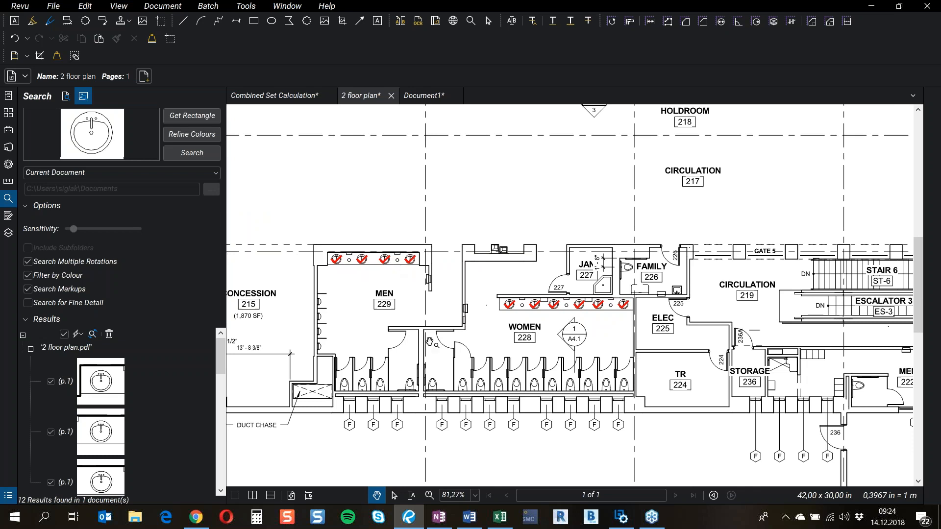
{"action": "scroll", "coordinate": [501, 289], "scroll_direction": "down", "scroll_amount": 3}
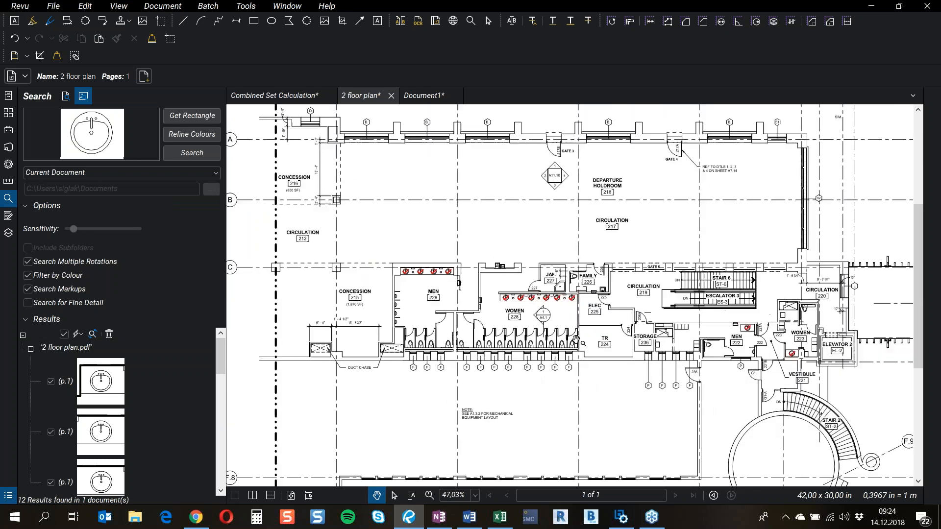
{"action": "left_click_drag", "start_coordinate": [576, 340], "coordinate": [522, 294]}
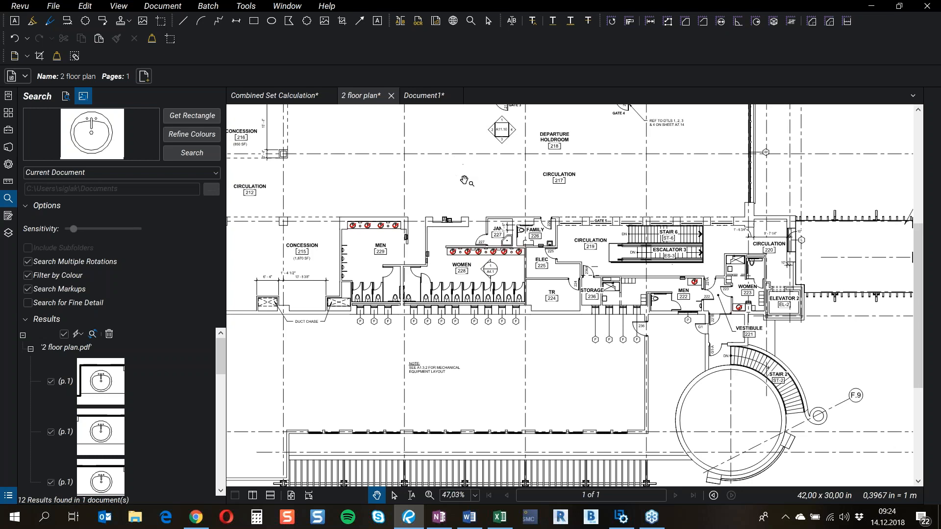
{"action": "scroll", "coordinate": [464, 180], "scroll_direction": "down", "scroll_amount": 3}
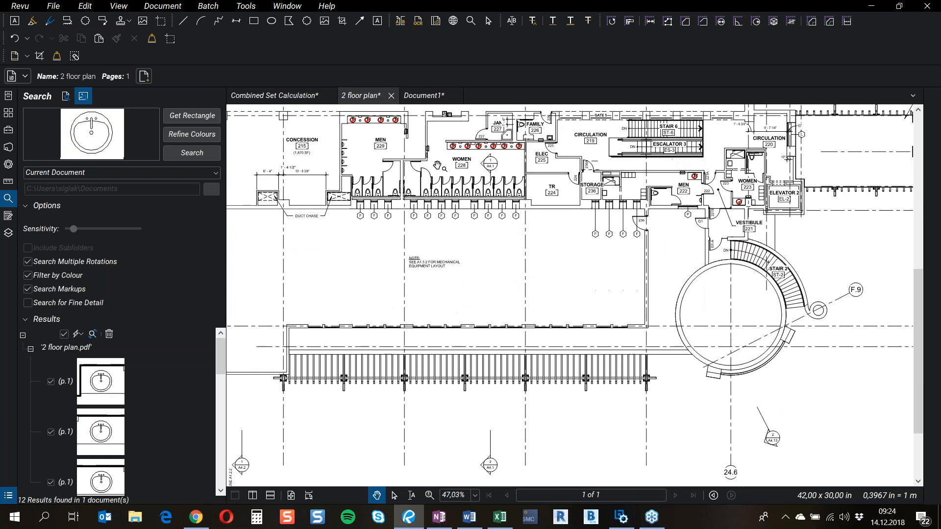
{"action": "scroll", "coordinate": [455, 180], "scroll_direction": "up", "scroll_amount": 1}
{"action": "scroll", "coordinate": [456, 180], "scroll_direction": "up", "scroll_amount": 1}
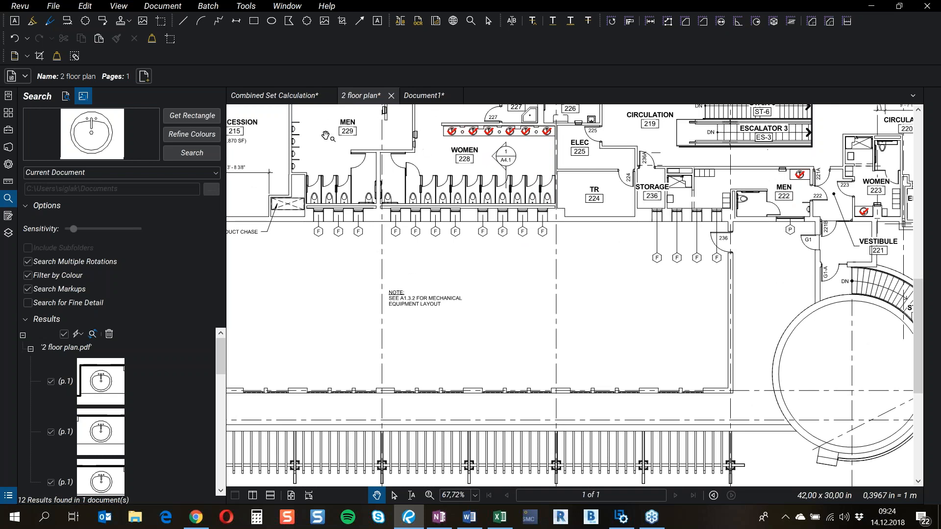
Step: Show the page thumbnails of Combined Set Calculation, go to its cover page and examine the sheet index and sheet number
{"action": "left_click", "coordinate": [278, 97]}
{"action": "left_click", "coordinate": [7, 113]}
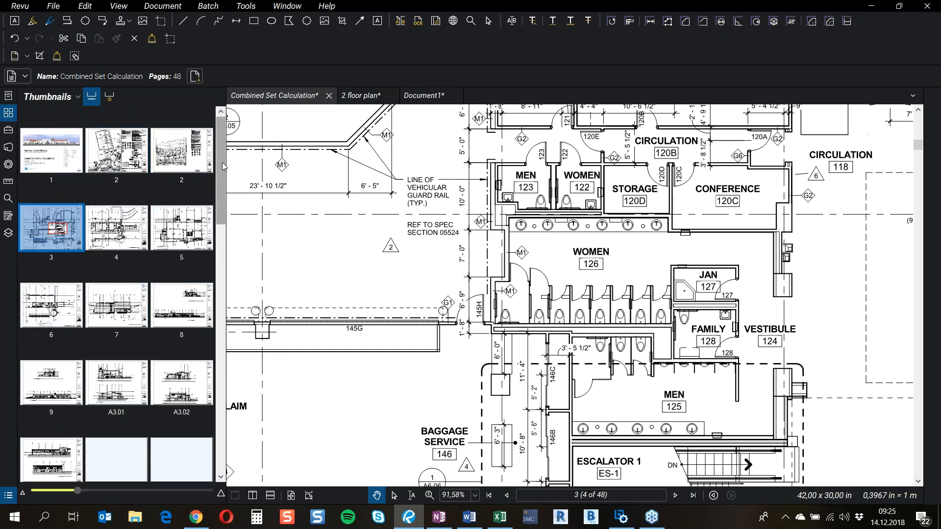
{"action": "left_click_drag", "start_coordinate": [222, 164], "coordinate": [131, 163]}
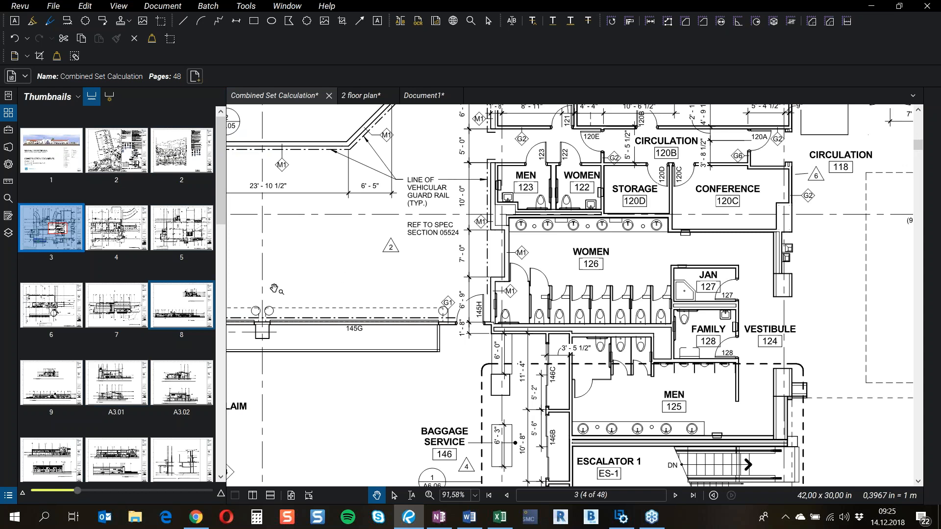
{"action": "left_click", "coordinate": [43, 159]}
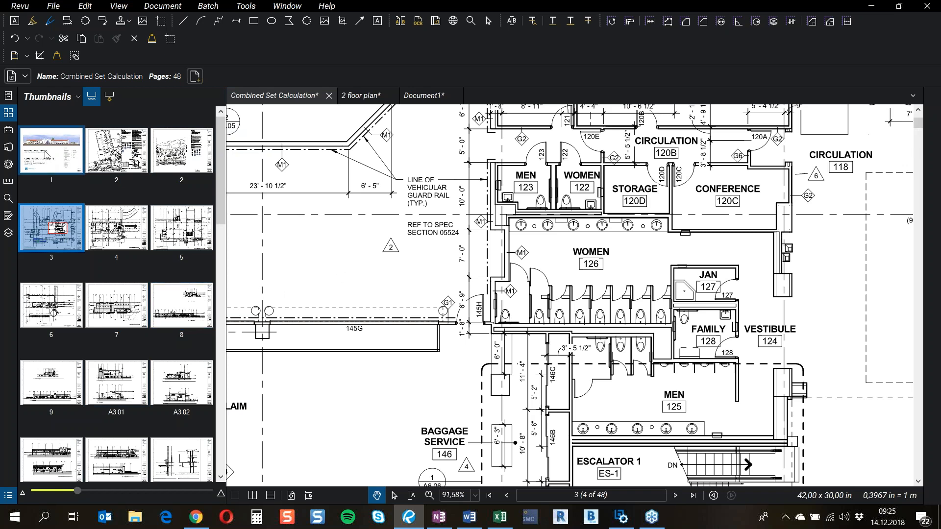
{"action": "scroll", "coordinate": [629, 267], "scroll_direction": "down", "scroll_amount": 5}
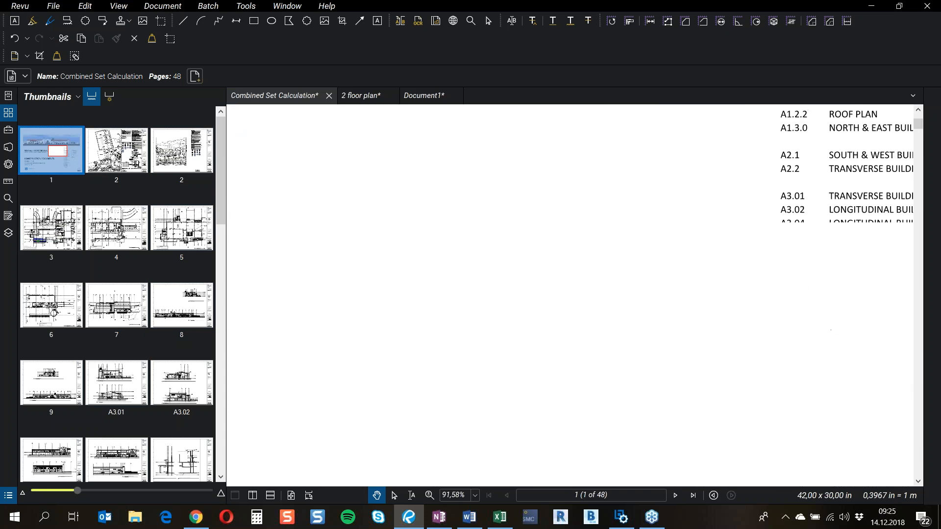
{"action": "left_click_drag", "start_coordinate": [642, 213], "coordinate": [586, 354]}
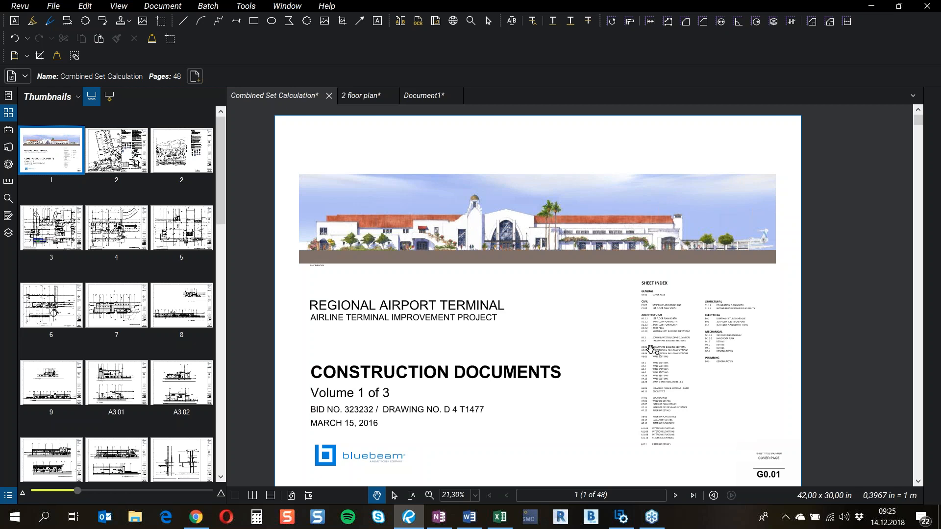
{"action": "scroll", "coordinate": [653, 326], "scroll_direction": "up", "scroll_amount": 3}
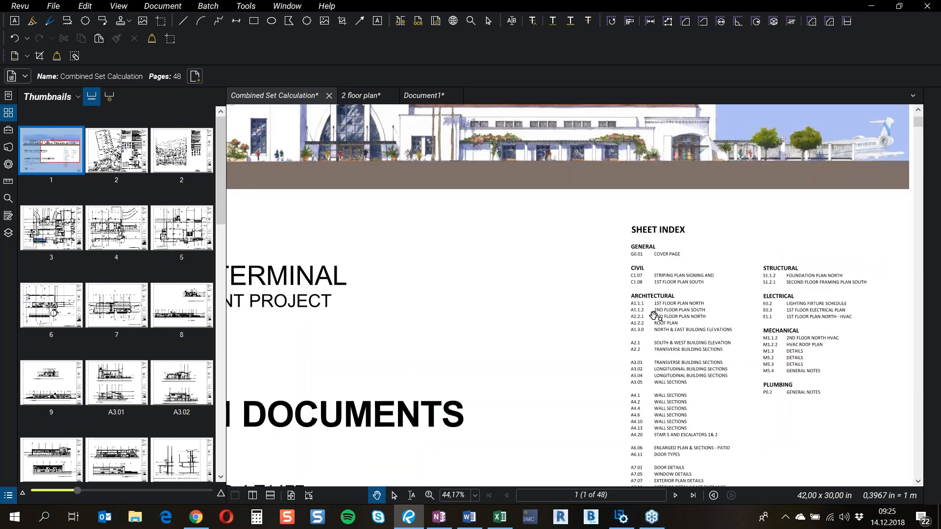
{"action": "scroll", "coordinate": [652, 317], "scroll_direction": "down", "scroll_amount": 3}
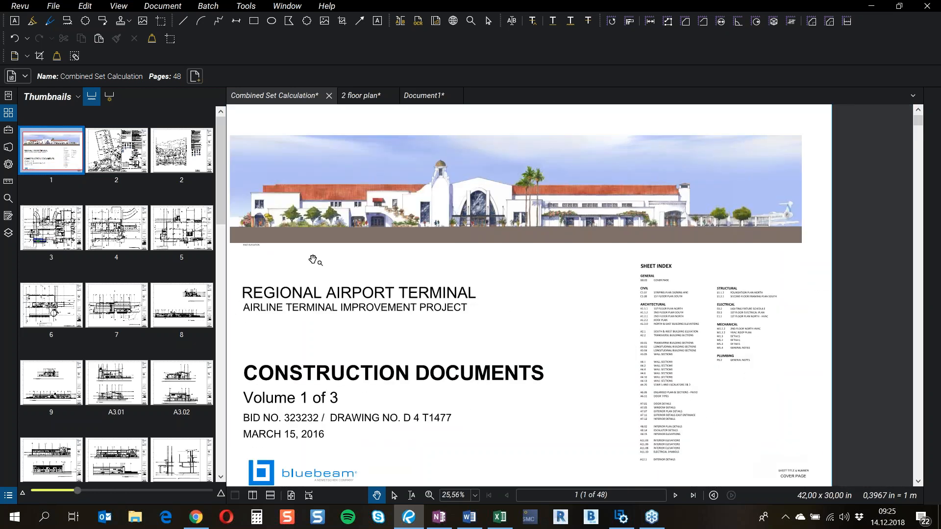
{"action": "scroll", "coordinate": [622, 350], "scroll_direction": "down", "scroll_amount": 1}
{"action": "left_click_drag", "start_coordinate": [625, 387], "coordinate": [583, 288]}
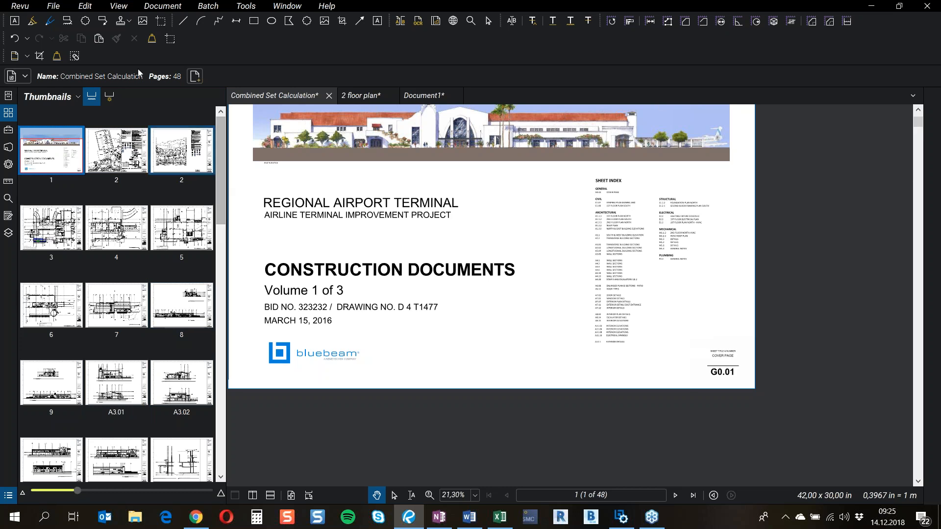
Step: Start creating page labels from a page region, selecting the sheet number G0.01 on the cover page as the region
{"action": "left_click", "coordinate": [110, 97]}
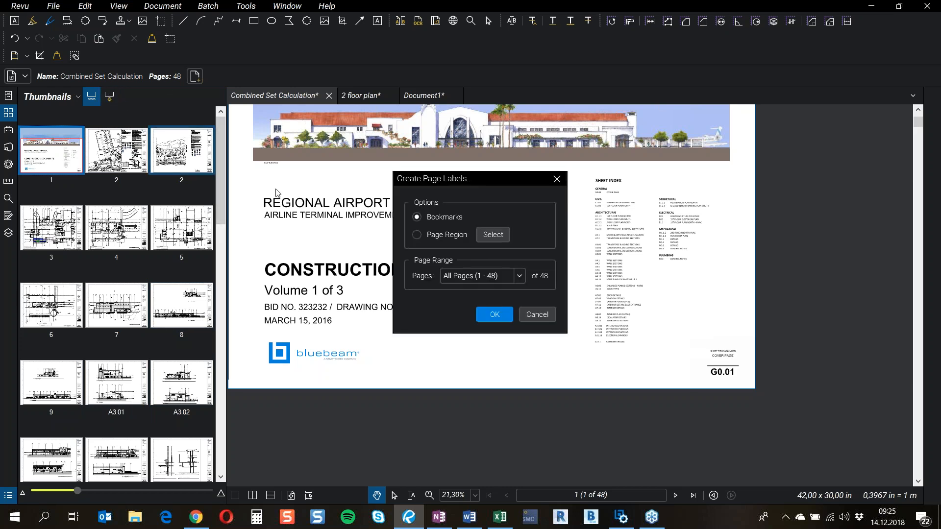
{"action": "left_click", "coordinate": [448, 234]}
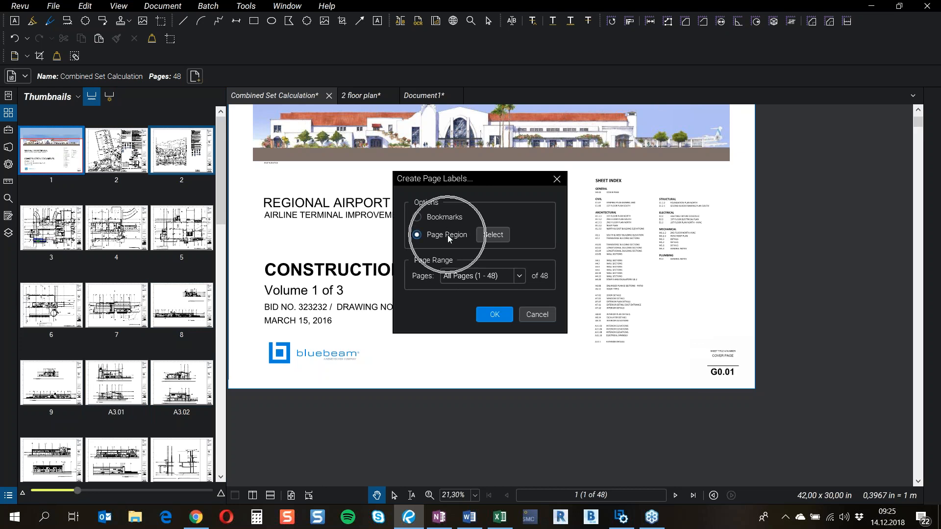
{"action": "left_click", "coordinate": [491, 235]}
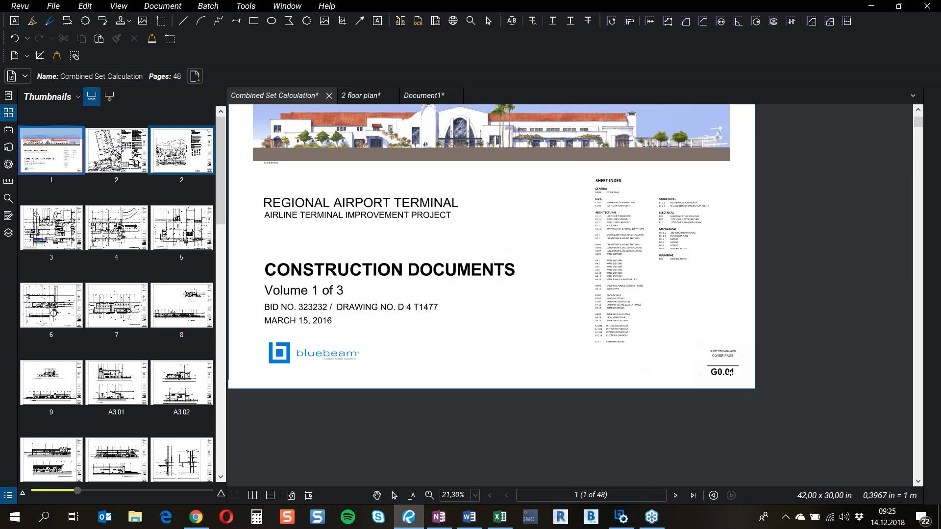
{"action": "scroll", "coordinate": [730, 372], "scroll_direction": "up", "scroll_amount": 5}
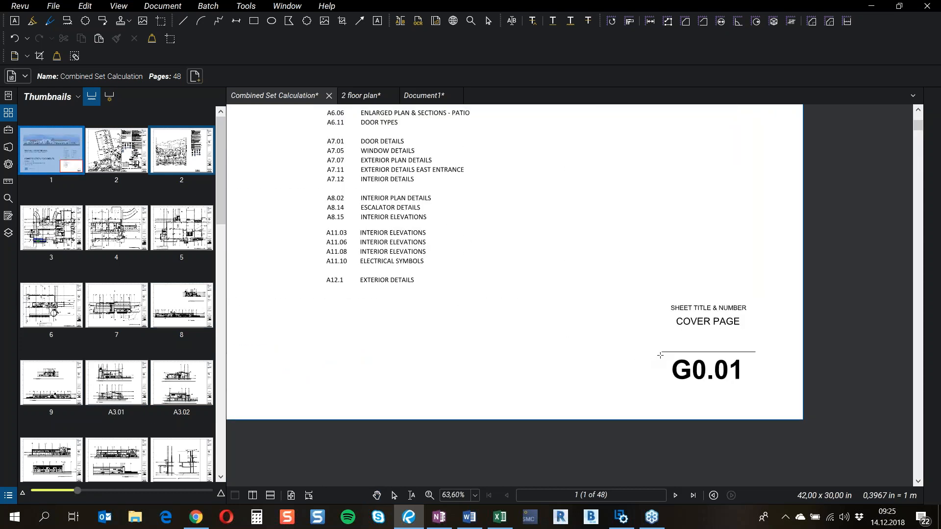
{"action": "left_click_drag", "start_coordinate": [715, 371], "coordinate": [761, 395]}
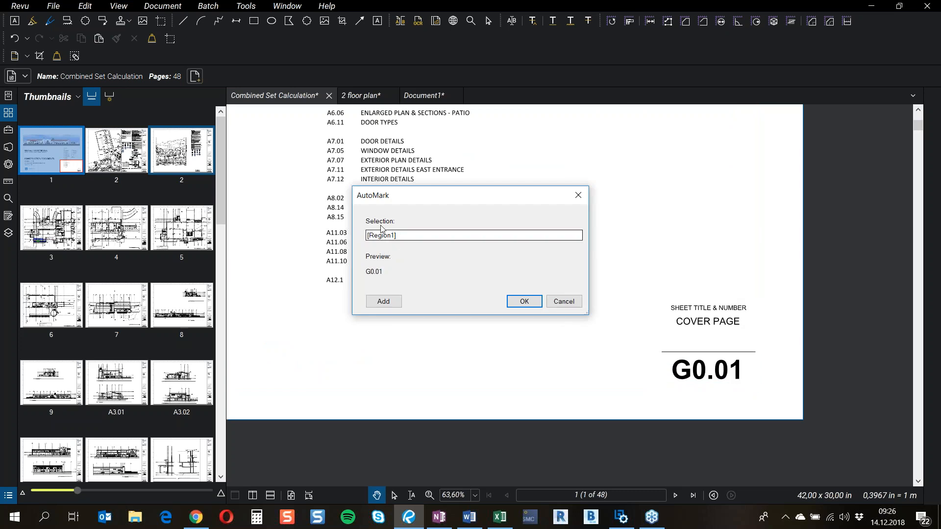
{"action": "key", "text": "ctrl"}
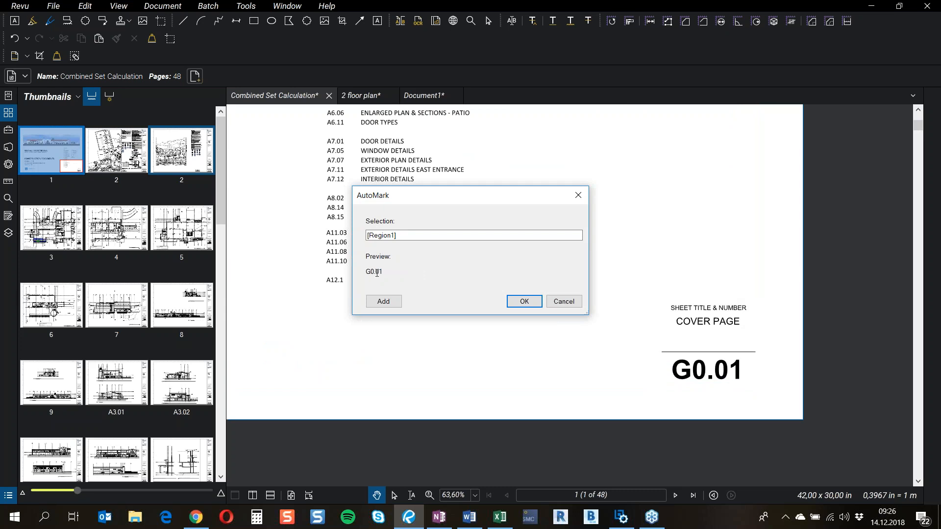
{"action": "left_click", "coordinate": [525, 301]}
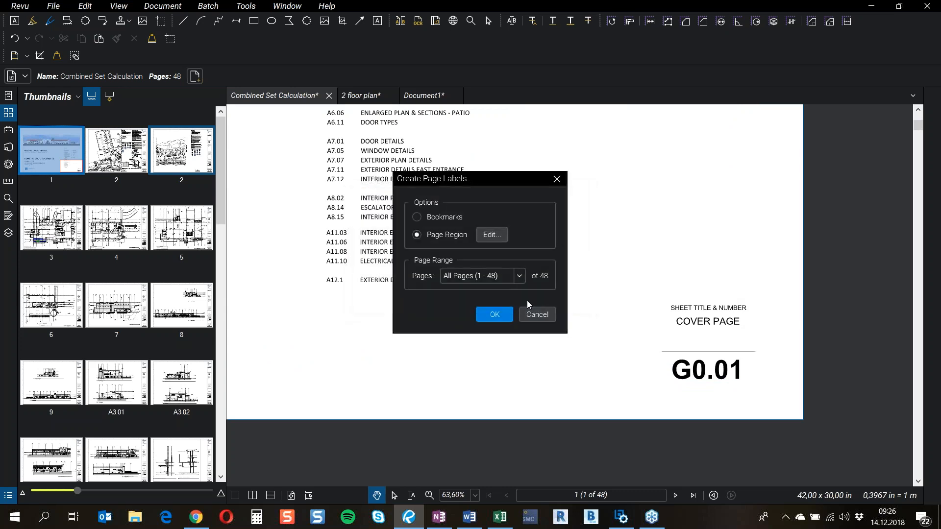
Step: Create the page labels for All Pages (1 - 48) and look over the thumbnails' labels
{"action": "left_click", "coordinate": [452, 277]}
{"action": "left_click", "coordinate": [494, 313]}
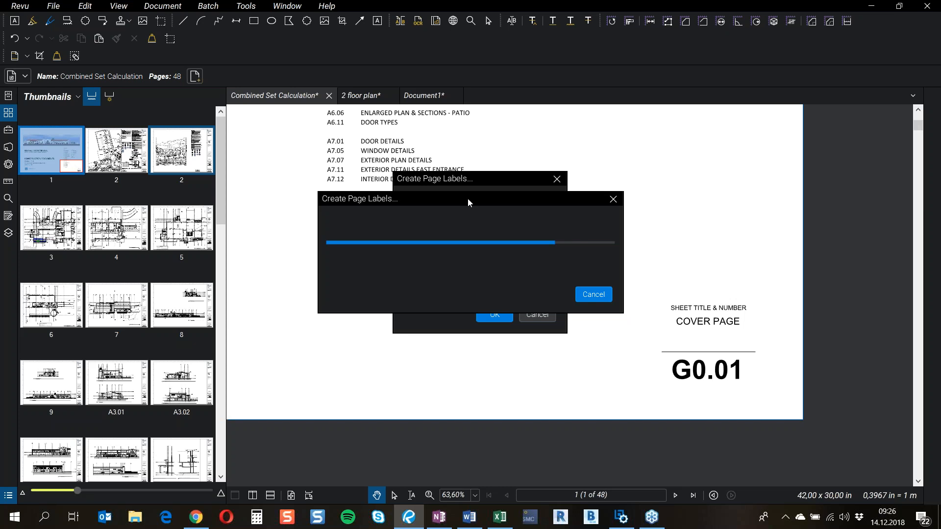
{"action": "left_click_drag", "start_coordinate": [455, 202], "coordinate": [437, 149]}
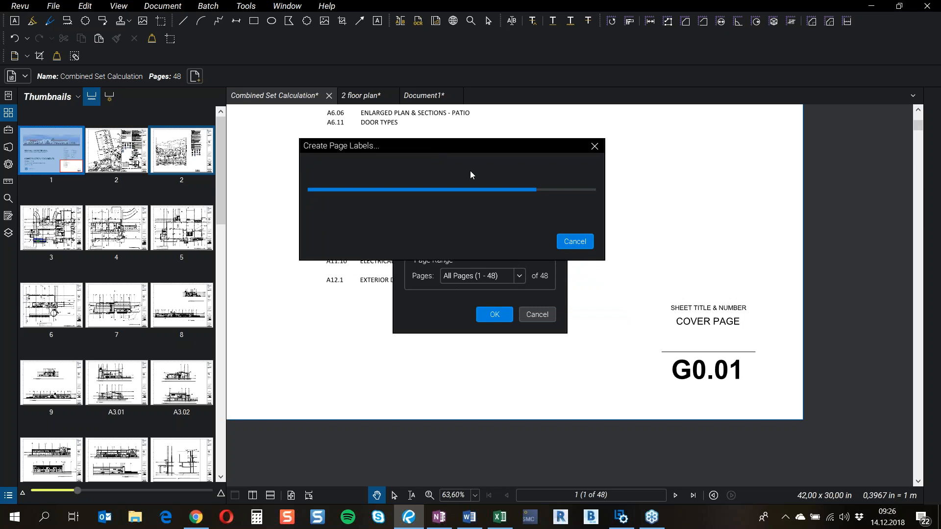
{"action": "left_click", "coordinate": [581, 243]}
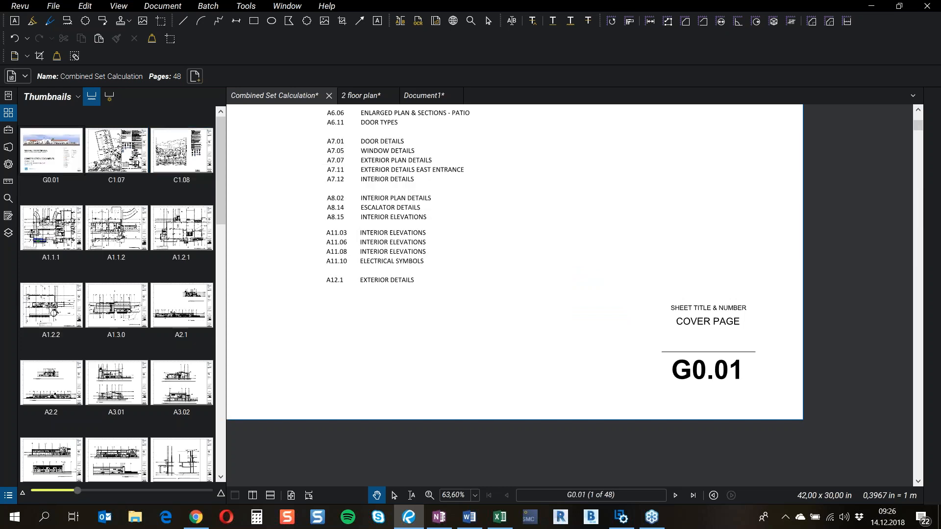
{"action": "left_click_drag", "start_coordinate": [221, 174], "coordinate": [231, 147]}
{"action": "left_click", "coordinate": [67, 185]}
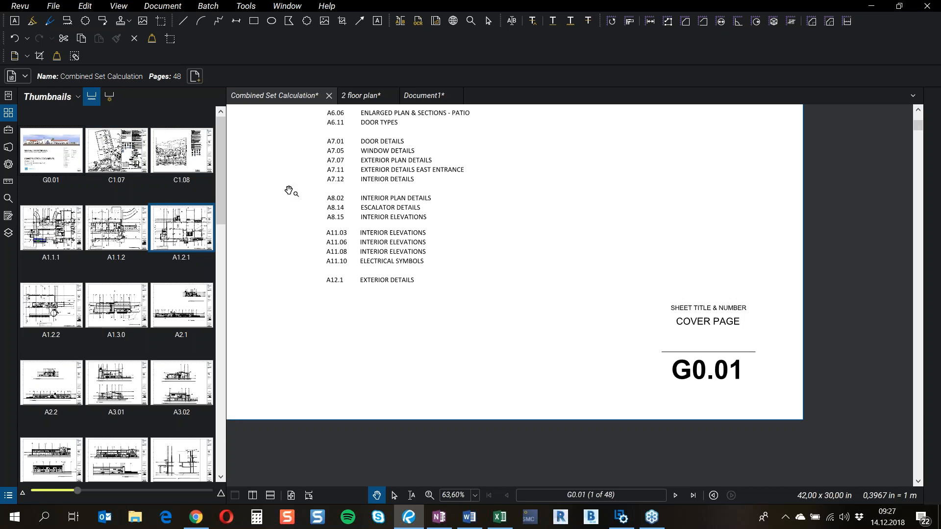
Step: Start a new batch link from the open files, keeping only Combined Set Calculation.pdf checked
{"action": "left_click", "coordinate": [207, 6]}
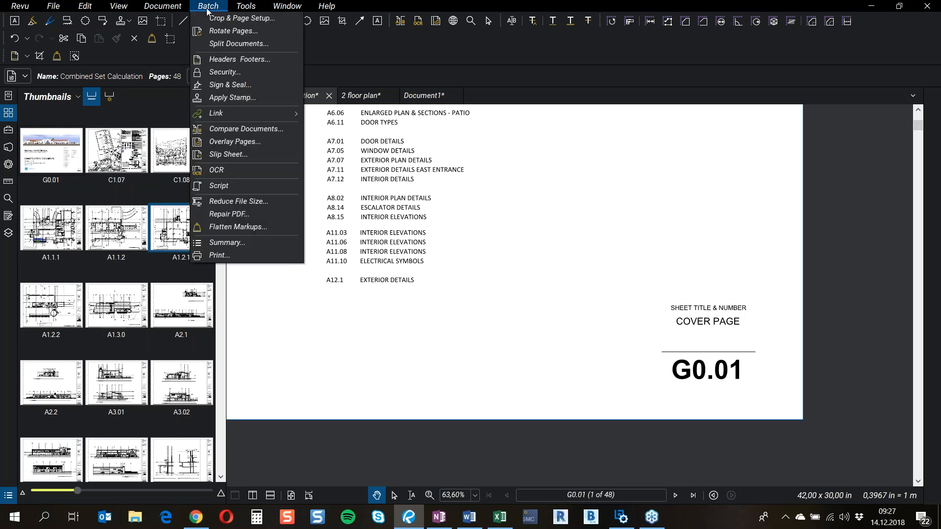
{"action": "mouse_move", "coordinate": [219, 116]}
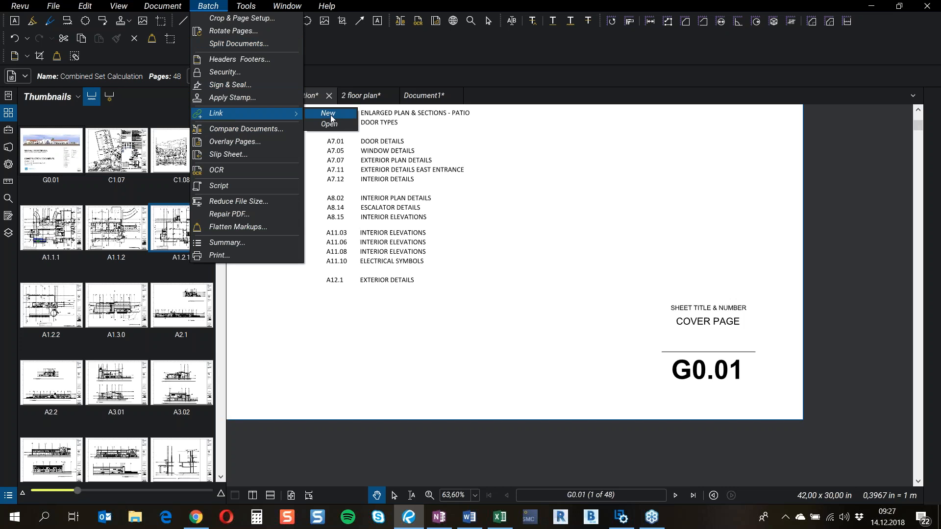
{"action": "left_click", "coordinate": [328, 114]}
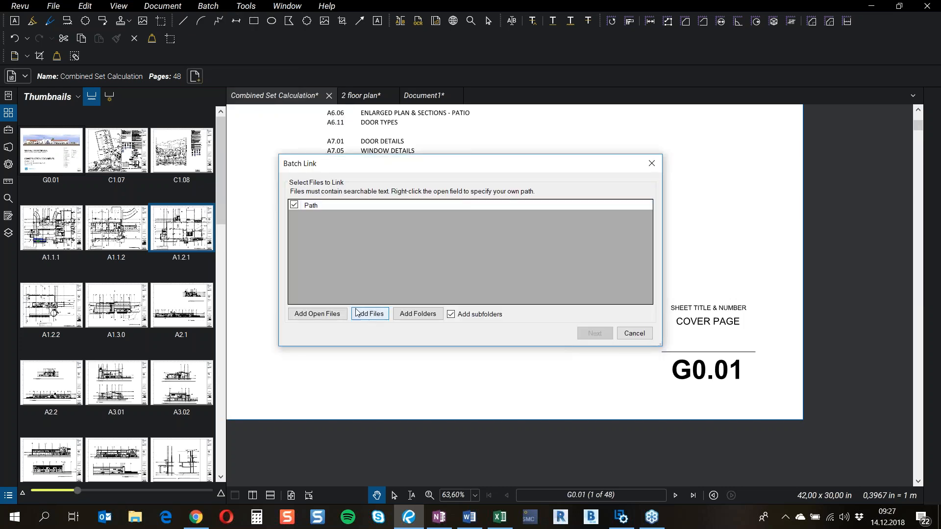
{"action": "left_click", "coordinate": [316, 314]}
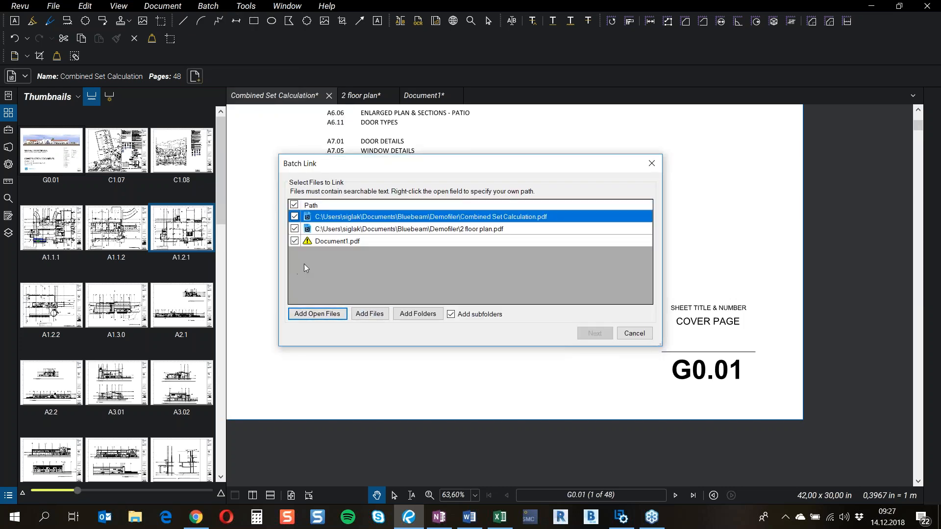
{"action": "left_click", "coordinate": [295, 241]}
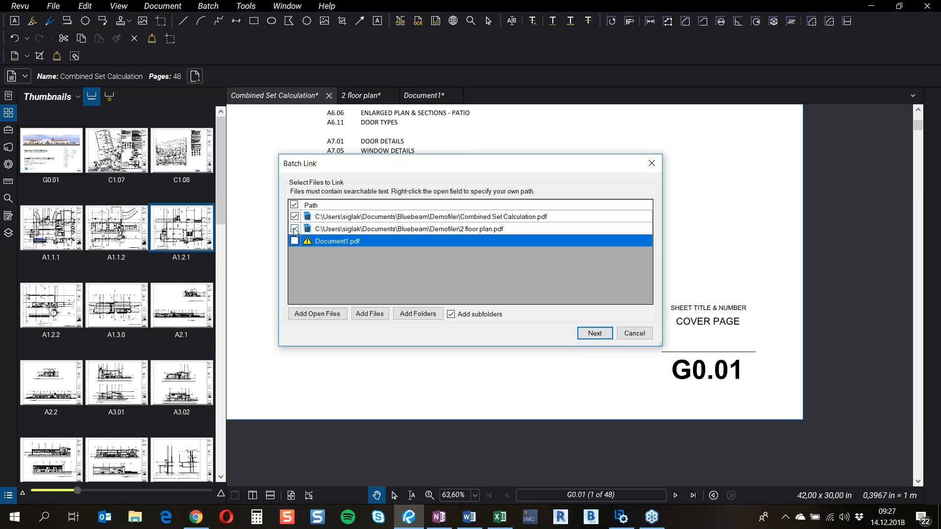
{"action": "left_click", "coordinate": [294, 228]}
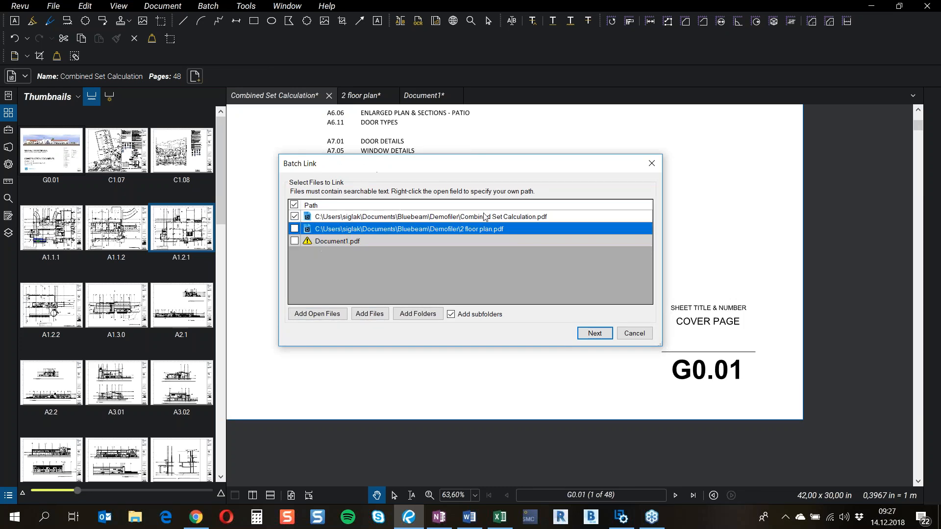
Step: Generate the batch link search terms from the page labels
{"action": "left_click", "coordinate": [594, 333]}
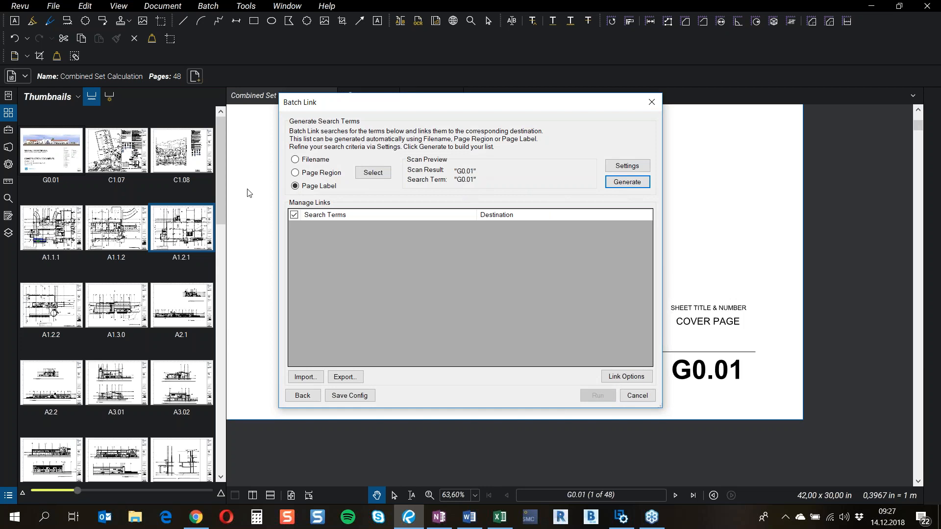
{"action": "left_click", "coordinate": [328, 186]}
{"action": "left_click", "coordinate": [623, 185]}
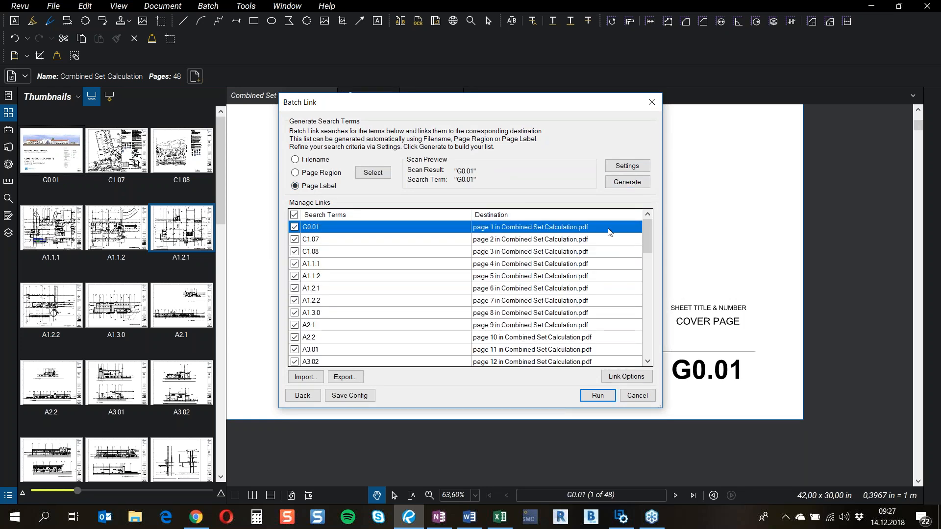
Step: Run the batch link with whole-word matching, existing links overwritten and yellow fill highlights, and close the summary
{"action": "left_click", "coordinate": [624, 378]}
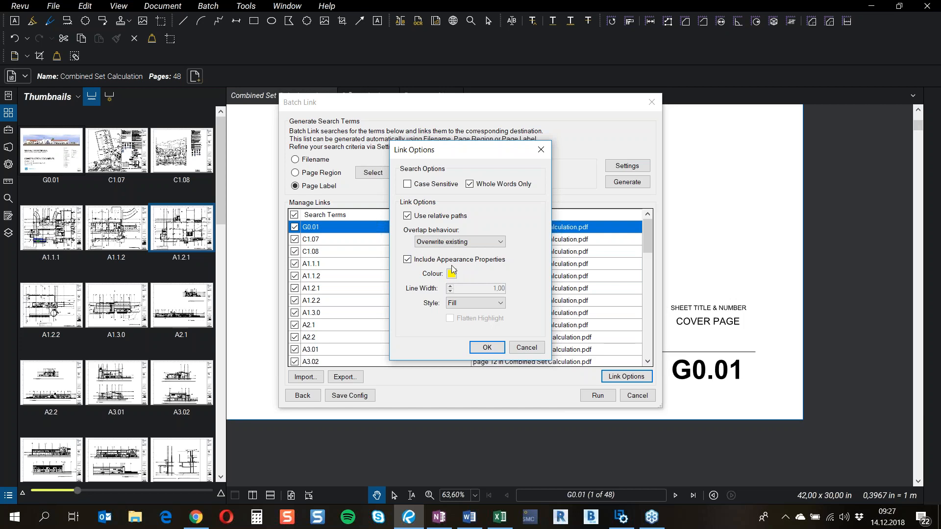
{"action": "left_click", "coordinate": [490, 349]}
{"action": "left_click", "coordinate": [598, 395]}
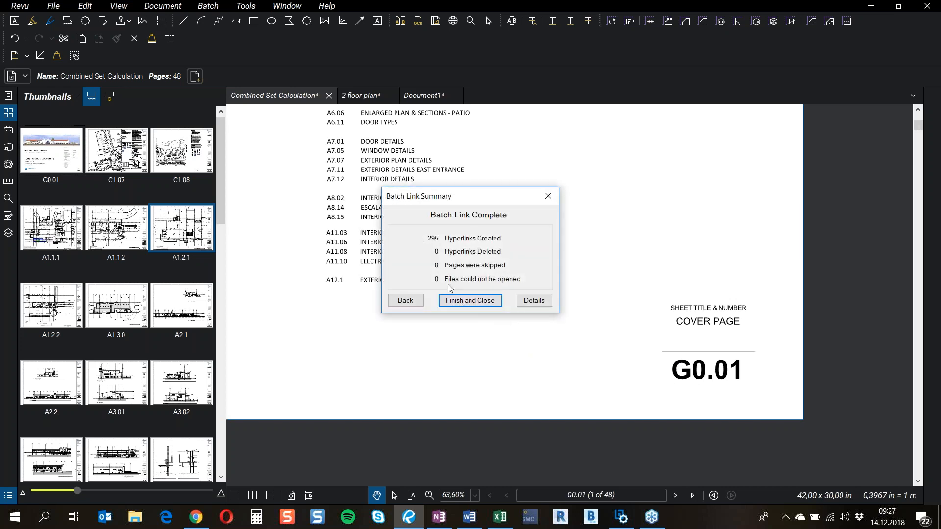
{"action": "left_click", "coordinate": [433, 241]}
{"action": "left_click", "coordinate": [474, 301]}
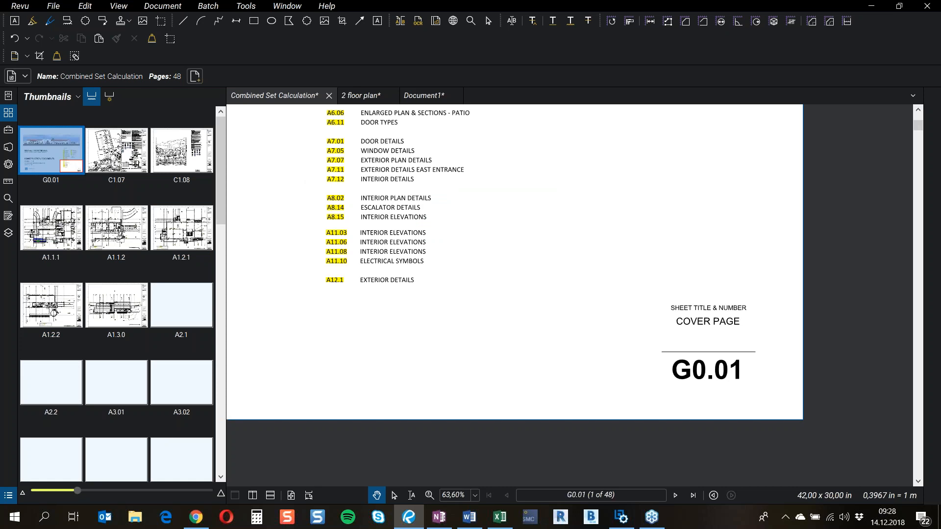
Step: Test the new hyperlinks by opening sheet A4.1 from the cover page index and following its detail callout to A7.01
{"action": "left_click_drag", "start_coordinate": [303, 178], "coordinate": [419, 300]}
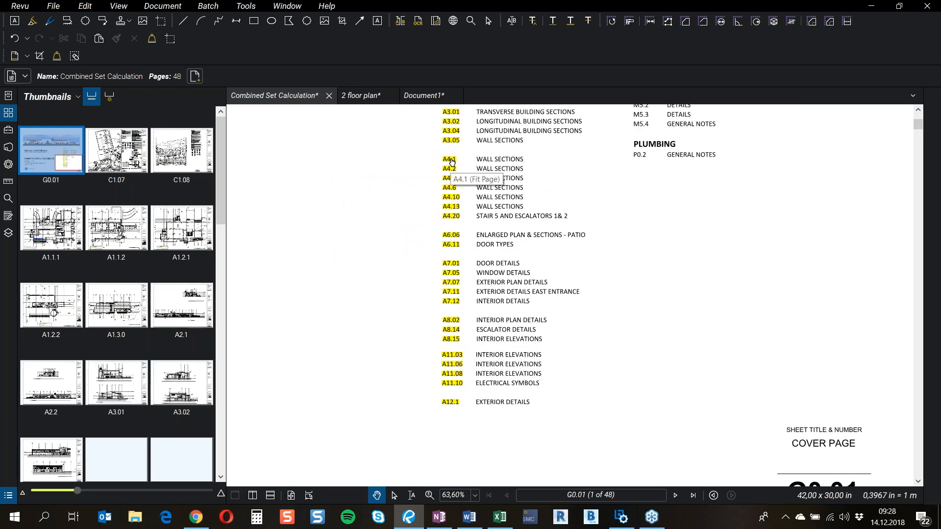
{"action": "left_click", "coordinate": [451, 161]}
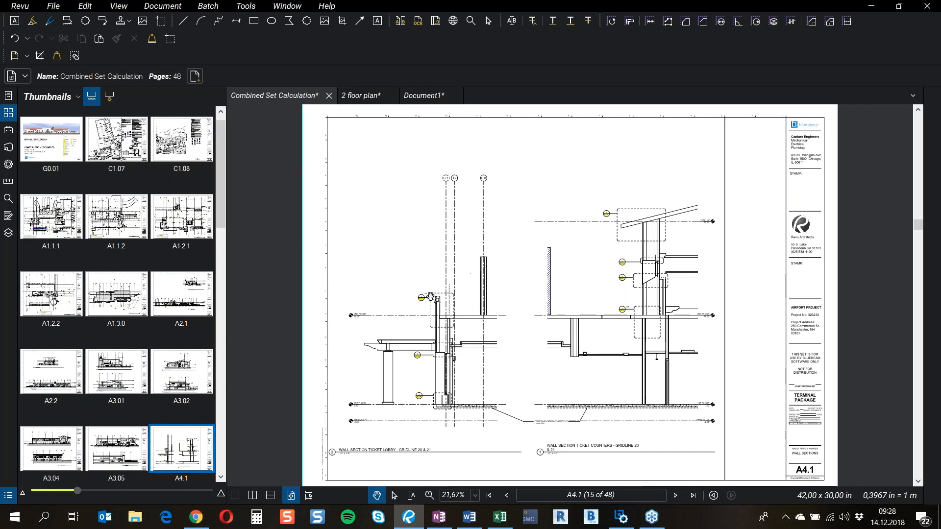
{"action": "scroll", "coordinate": [428, 300], "scroll_direction": "up", "scroll_amount": 3}
{"action": "scroll", "coordinate": [427, 301], "scroll_direction": "up", "scroll_amount": 3}
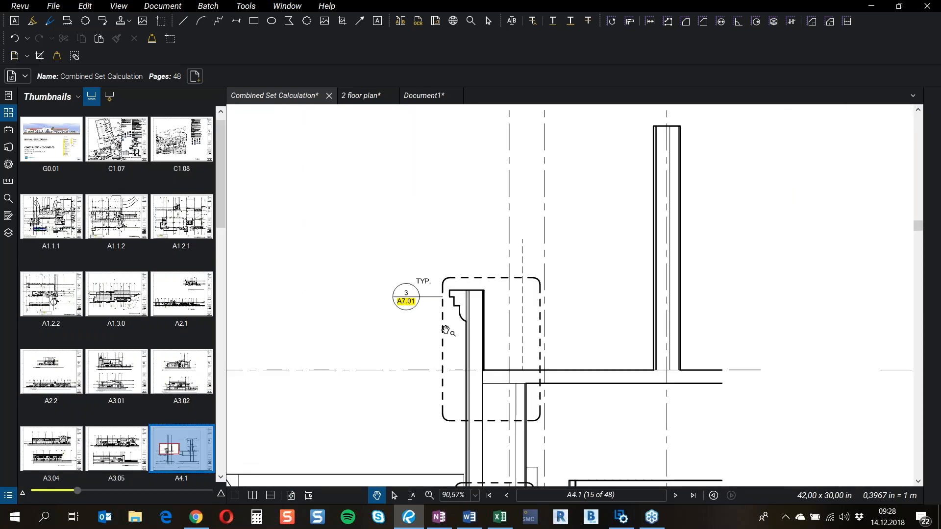
{"action": "left_click", "coordinate": [405, 298]}
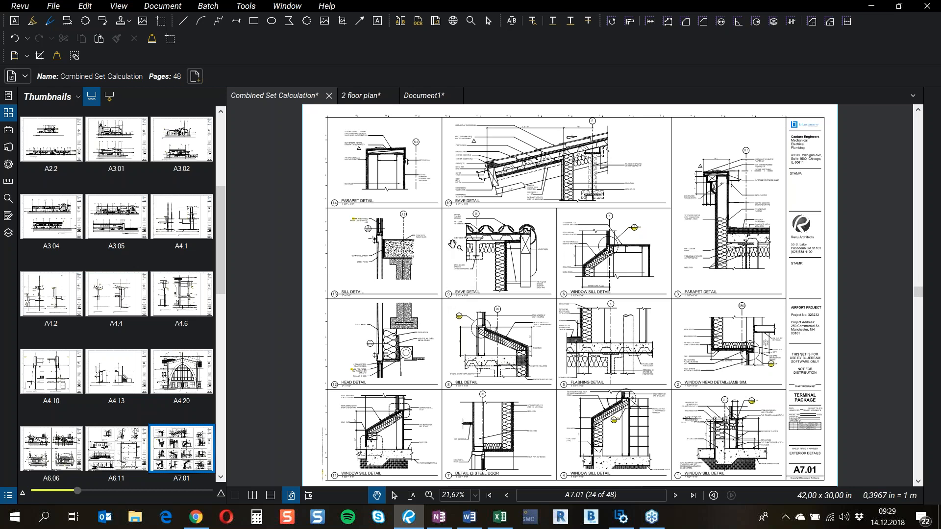
Step: Look over the Floortypes tool set in the Tool Chest
{"action": "left_click_drag", "start_coordinate": [219, 211], "coordinate": [217, 133]}
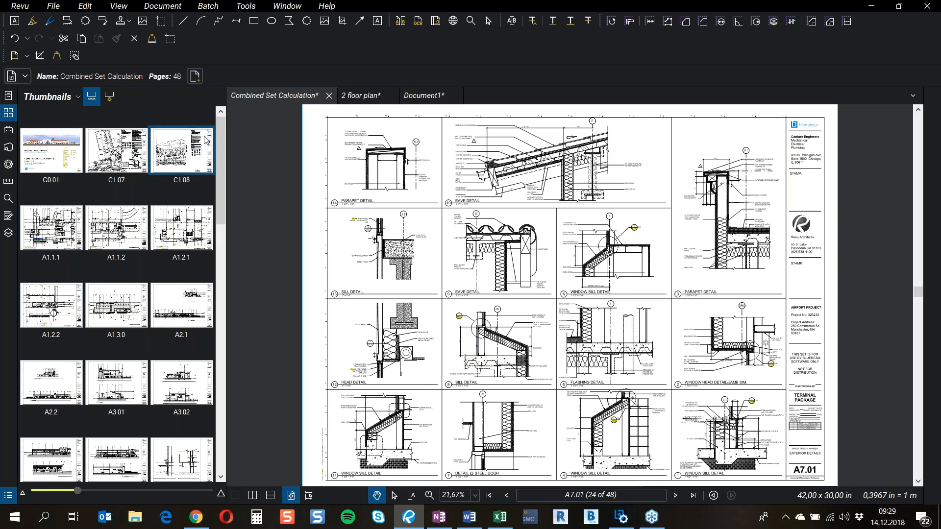
{"action": "left_click", "coordinate": [9, 130]}
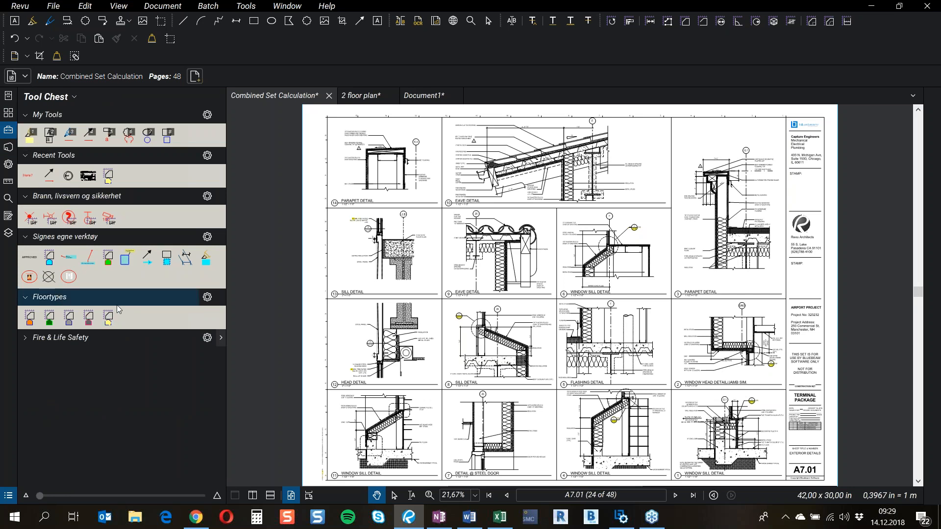
{"action": "left_click", "coordinate": [64, 322]}
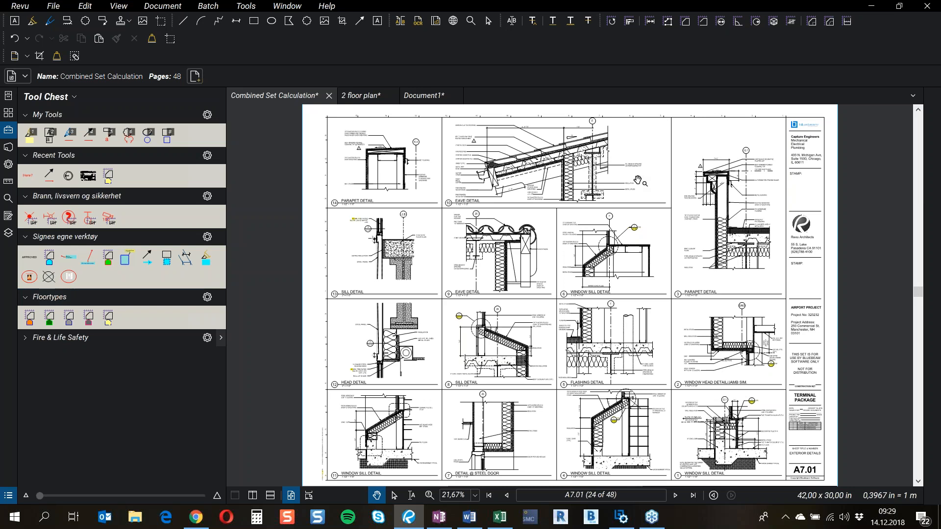
Step: Open sheet A1.1.1 and examine the coloured floor areas over the office and car rental rooms
{"action": "left_click", "coordinate": [8, 113]}
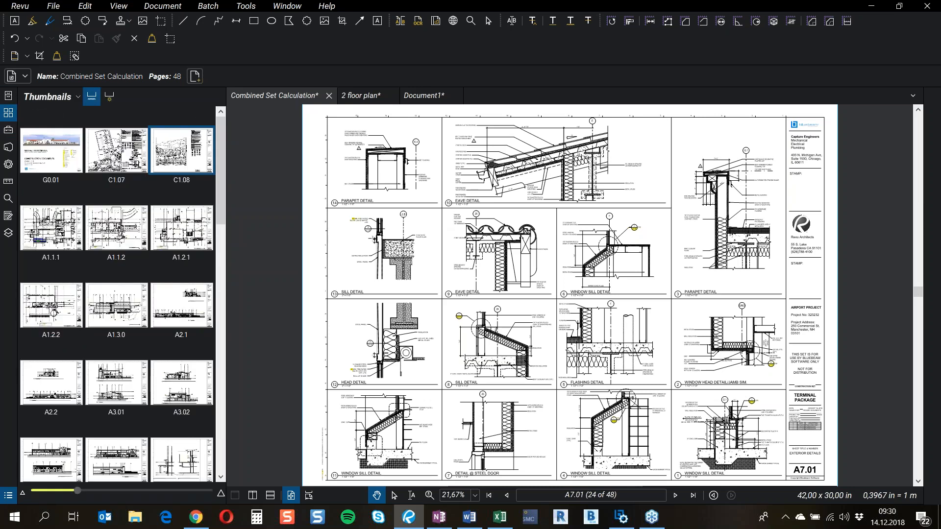
{"action": "left_click", "coordinate": [49, 240]}
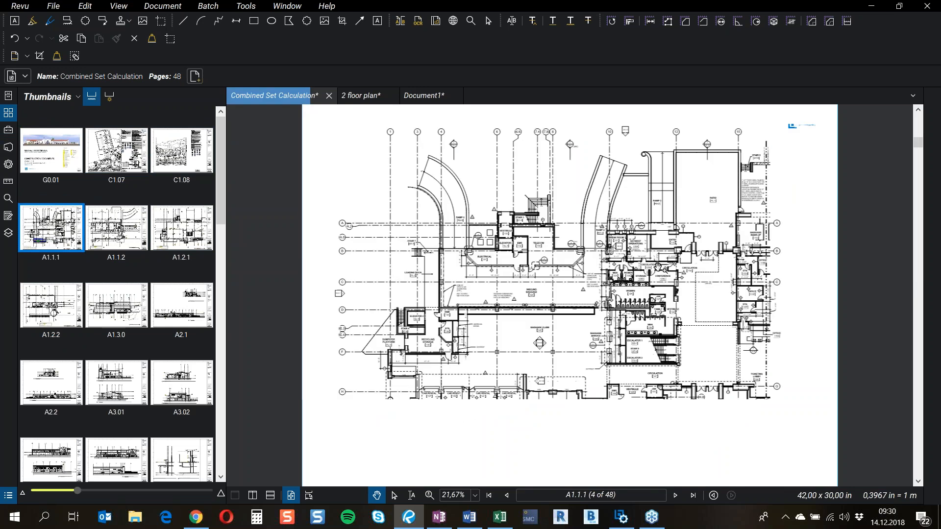
{"action": "scroll", "coordinate": [466, 363], "scroll_direction": "up", "scroll_amount": 2}
{"action": "scroll", "coordinate": [465, 363], "scroll_direction": "up", "scroll_amount": 3}
{"action": "left_click_drag", "start_coordinate": [489, 379], "coordinate": [491, 254]}
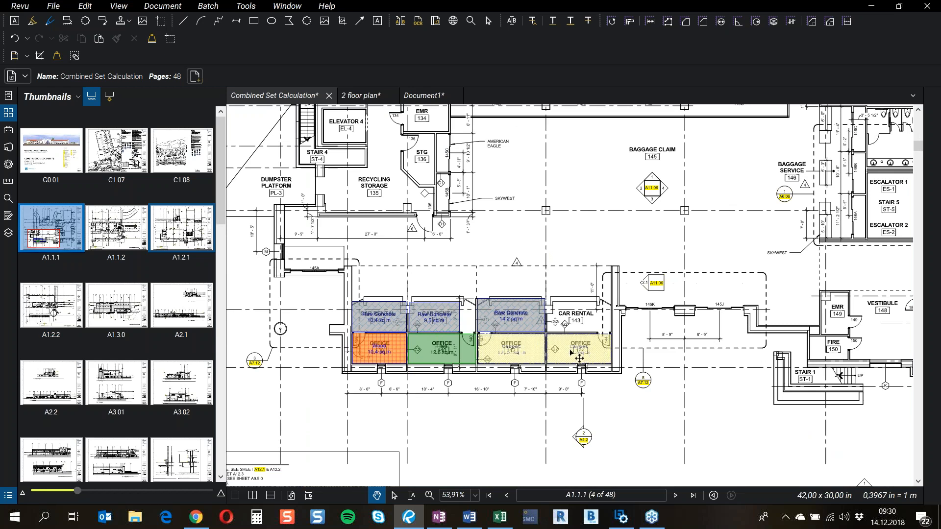
{"action": "scroll", "coordinate": [440, 323], "scroll_direction": "up", "scroll_amount": 2}
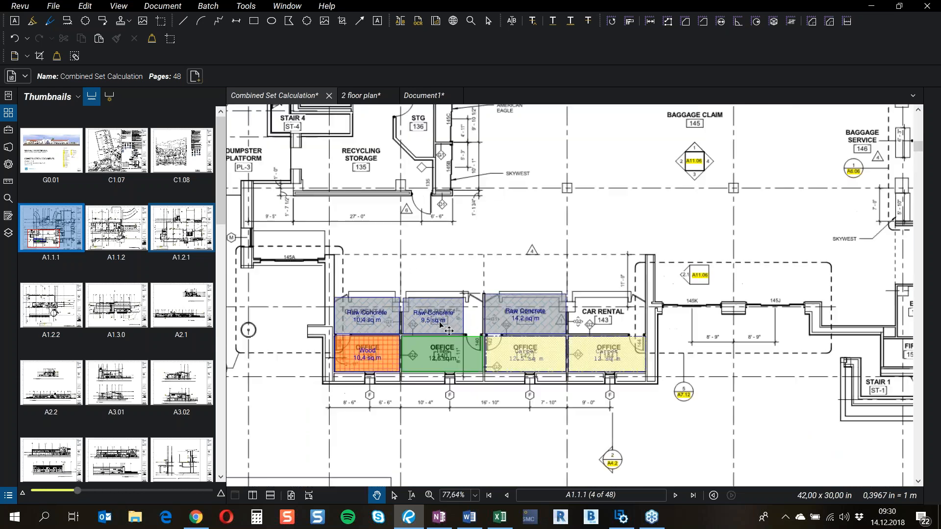
{"action": "scroll", "coordinate": [447, 328], "scroll_direction": "up", "scroll_amount": 1}
{"action": "scroll", "coordinate": [458, 318], "scroll_direction": "down", "scroll_amount": 2}
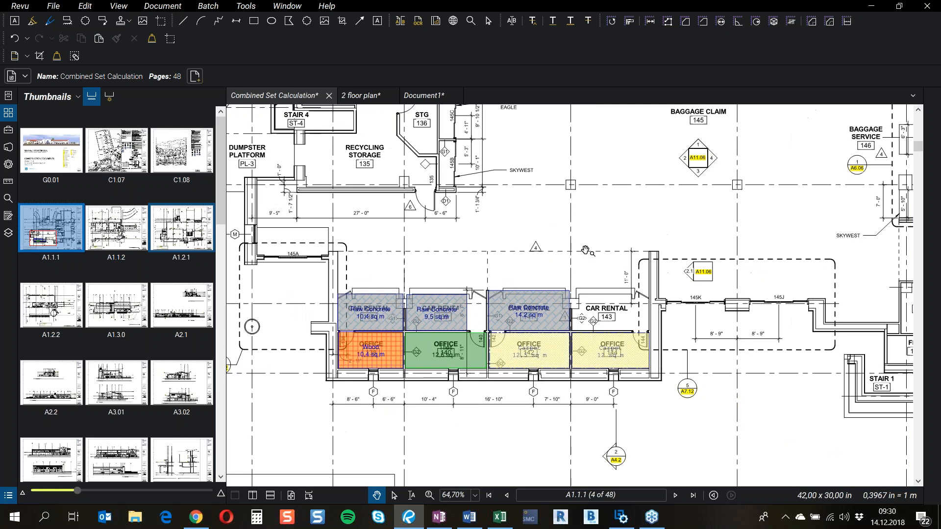
{"action": "left_click_drag", "start_coordinate": [585, 251], "coordinate": [568, 268]}
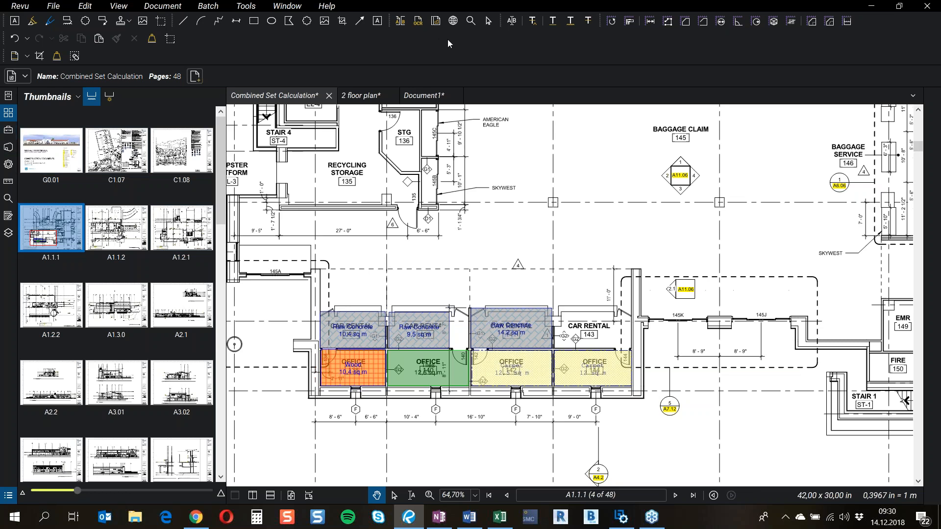
Step: Draw a rectangular area measurement of about 13 sq m directly above the 14.2 sq m raw concrete area
{"action": "left_click", "coordinate": [685, 22]}
{"action": "left_click", "coordinate": [470, 270]}
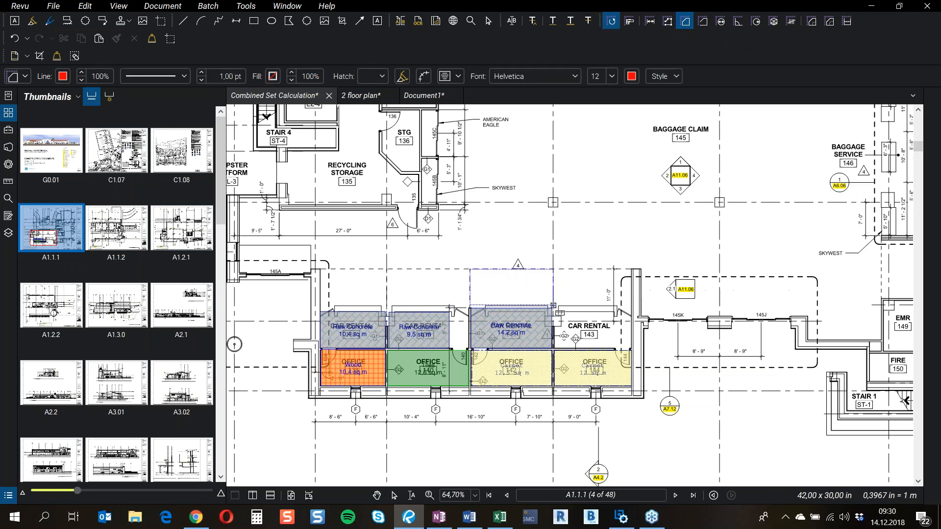
{"action": "left_click", "coordinate": [553, 306]}
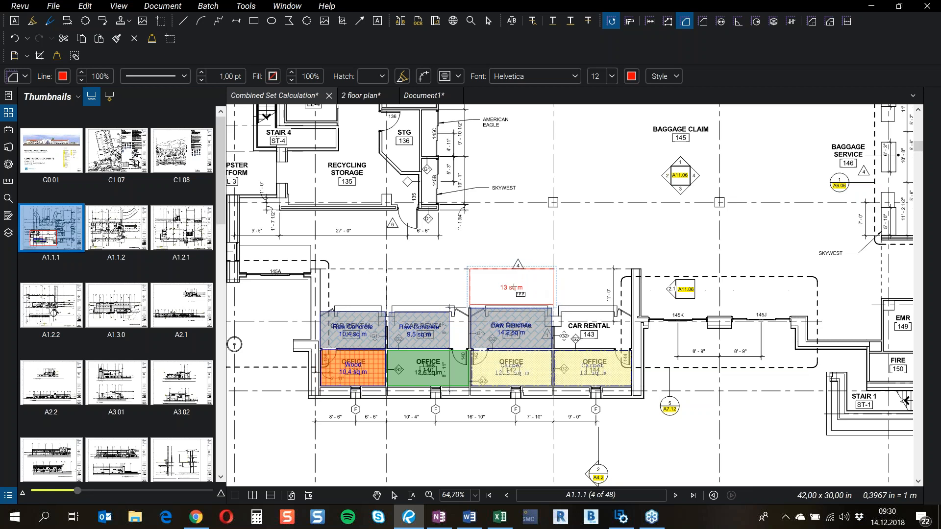
Step: Give the new area measurement a yellow line and a teal fill at 30% opacity
{"action": "left_click", "coordinate": [63, 77]}
{"action": "left_click", "coordinate": [80, 105]}
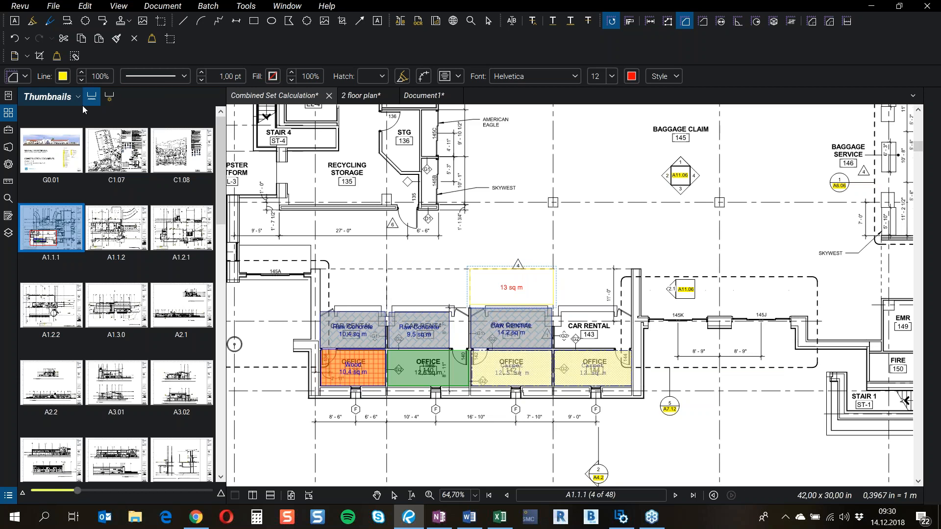
{"action": "left_click", "coordinate": [273, 76]}
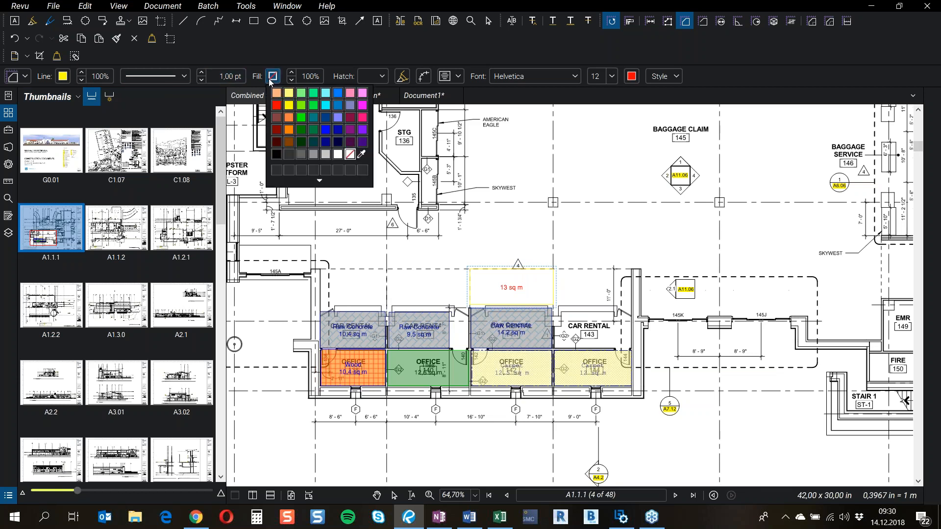
{"action": "left_click", "coordinate": [313, 118]}
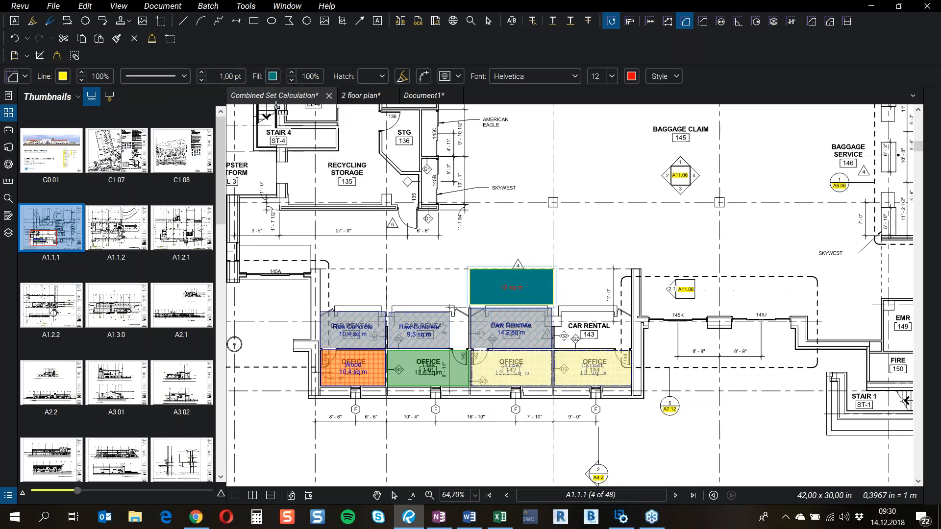
{"action": "left_click", "coordinate": [291, 81]}
{"action": "left_click", "coordinate": [290, 80]}
{"action": "left_click", "coordinate": [290, 81]}
{"action": "left_click", "coordinate": [290, 80]}
{"action": "left_click", "coordinate": [290, 80]}
{"action": "left_click", "coordinate": [290, 81]}
{"action": "left_click", "coordinate": [290, 80]}
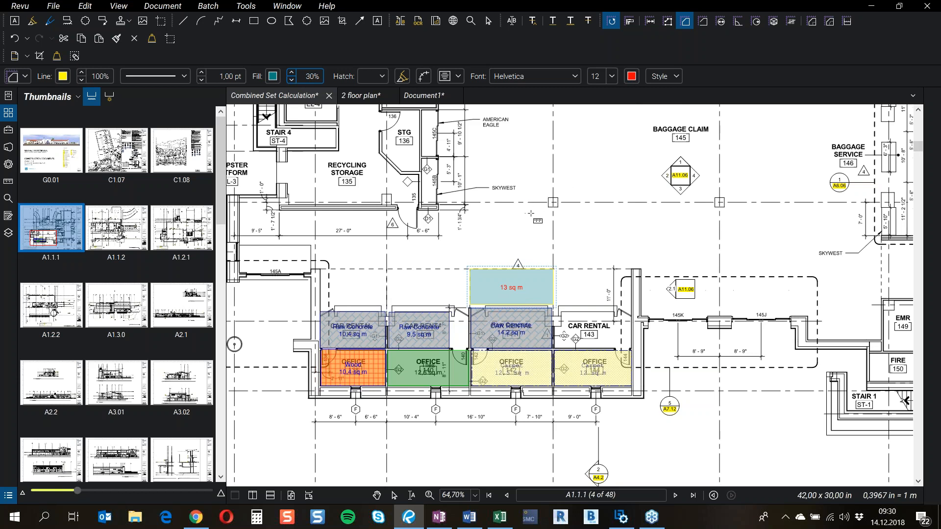
{"action": "key", "text": "Escape"}
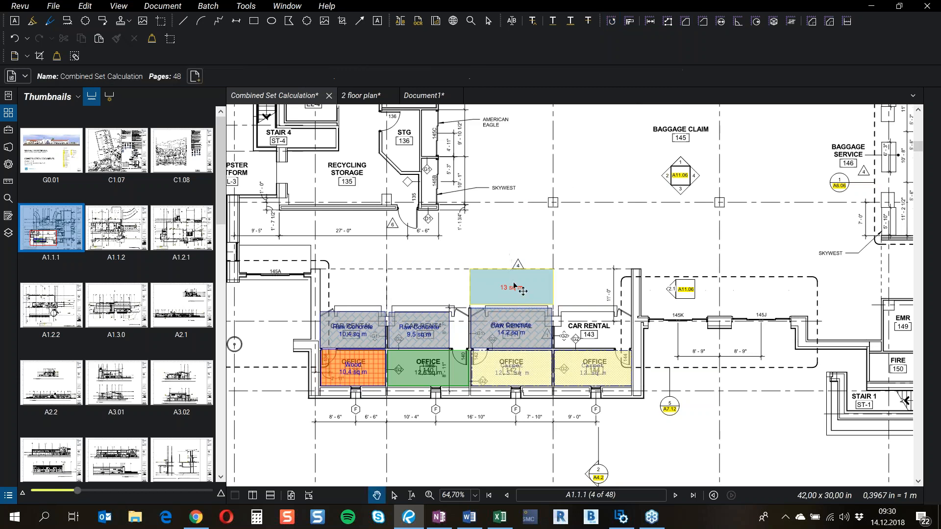
Step: Label the teal area measurement "Carpet tiles" in its properties
{"action": "left_click", "coordinate": [519, 289]}
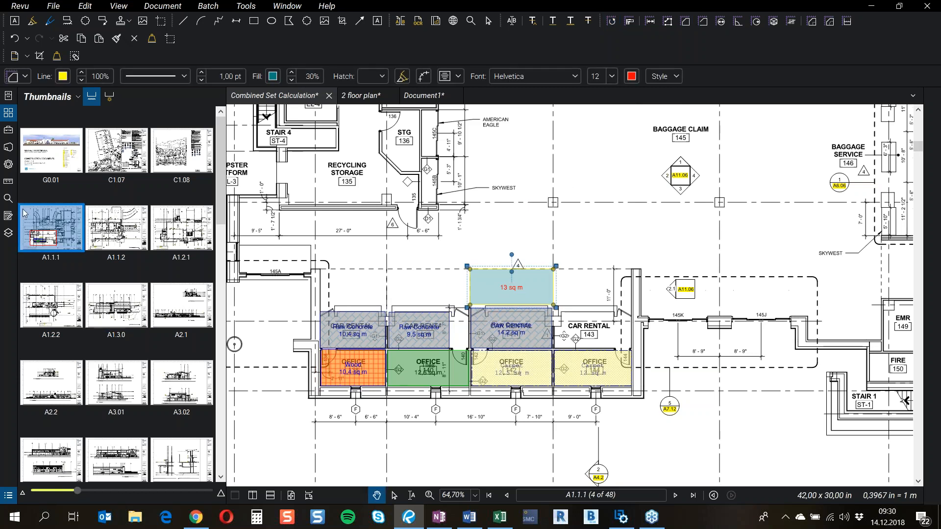
{"action": "left_click", "coordinate": [6, 167]}
{"action": "left_click", "coordinate": [90, 162]}
{"action": "type", "text": "Carpet "}
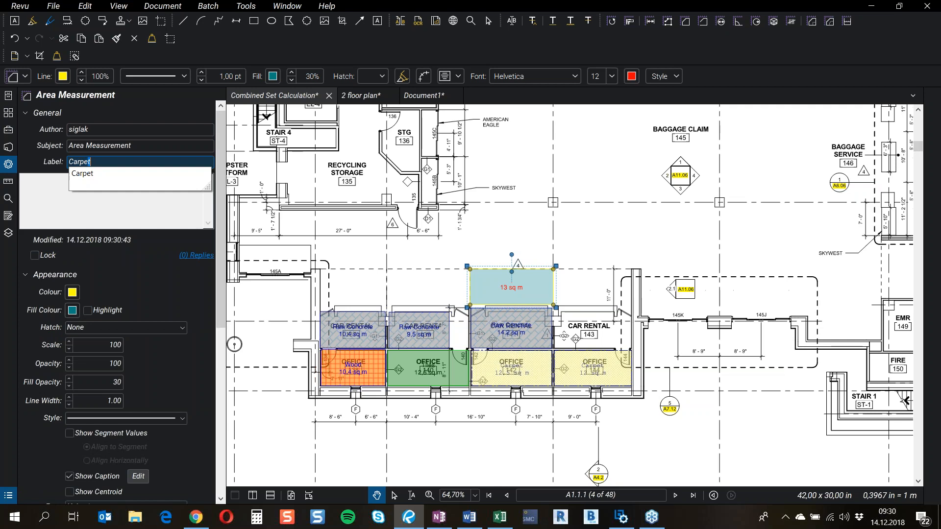
{"action": "type", "text": "tiles"}
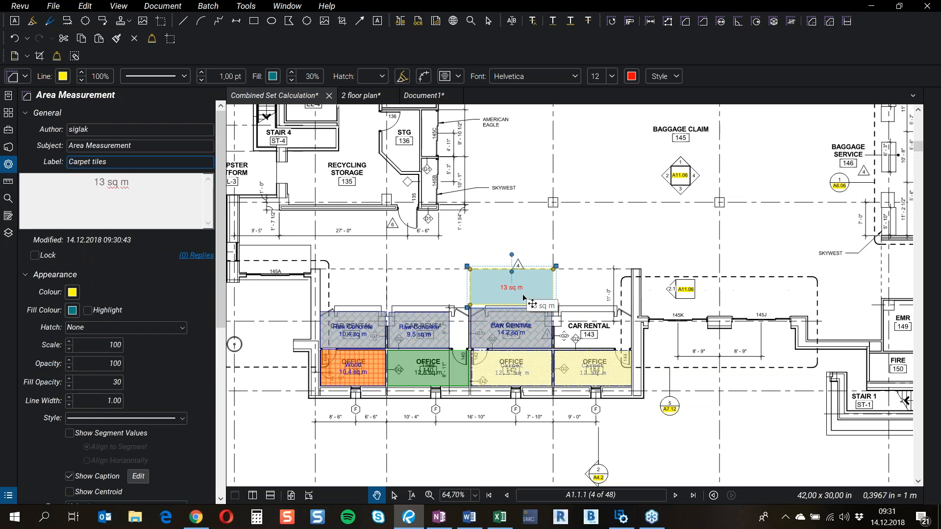
Step: Add the carpet tiles area to the Floortypes tool set and switch the new tool to properties mode
{"action": "left_click_drag", "start_coordinate": [218, 208], "coordinate": [219, 363]}
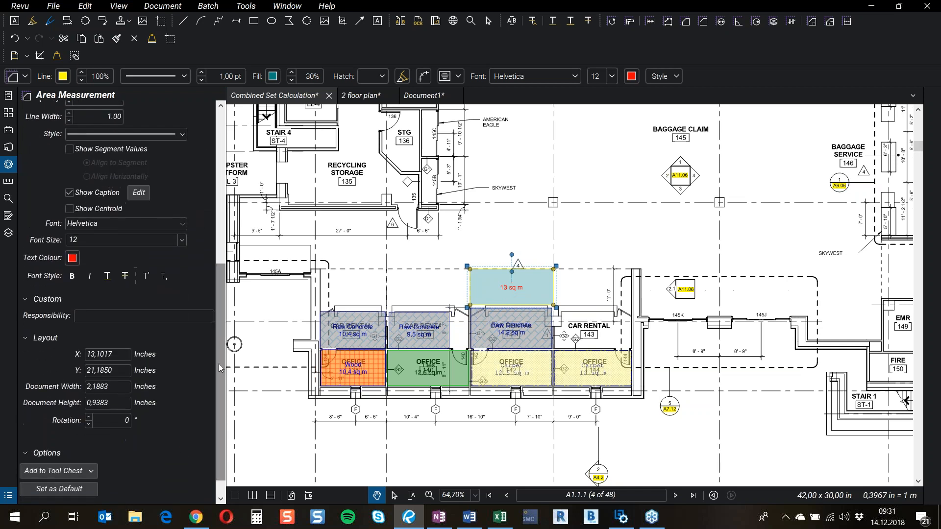
{"action": "left_click", "coordinate": [92, 472]}
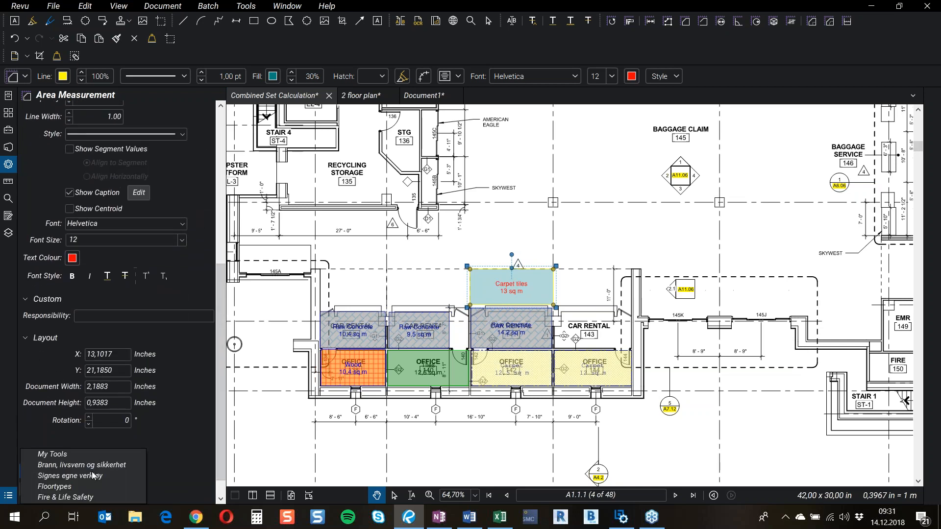
{"action": "left_click", "coordinate": [59, 486]}
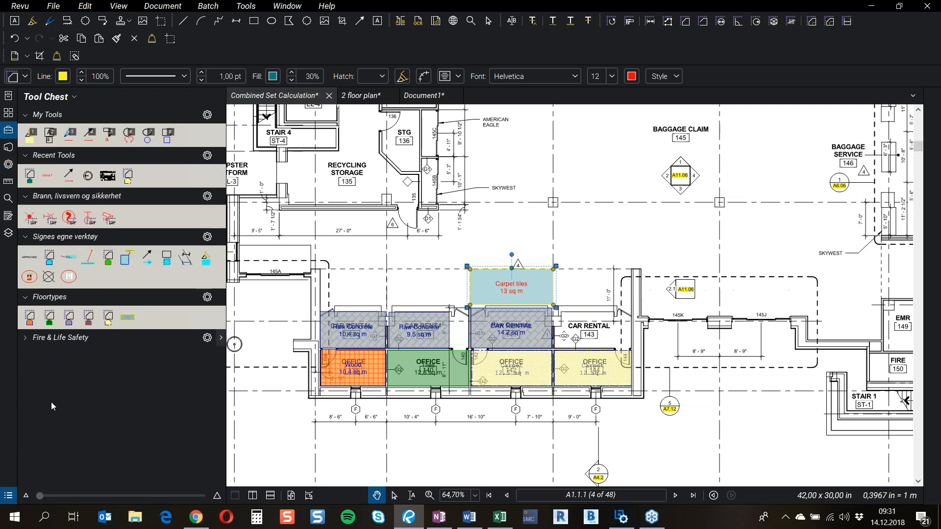
{"action": "left_click", "coordinate": [132, 321]}
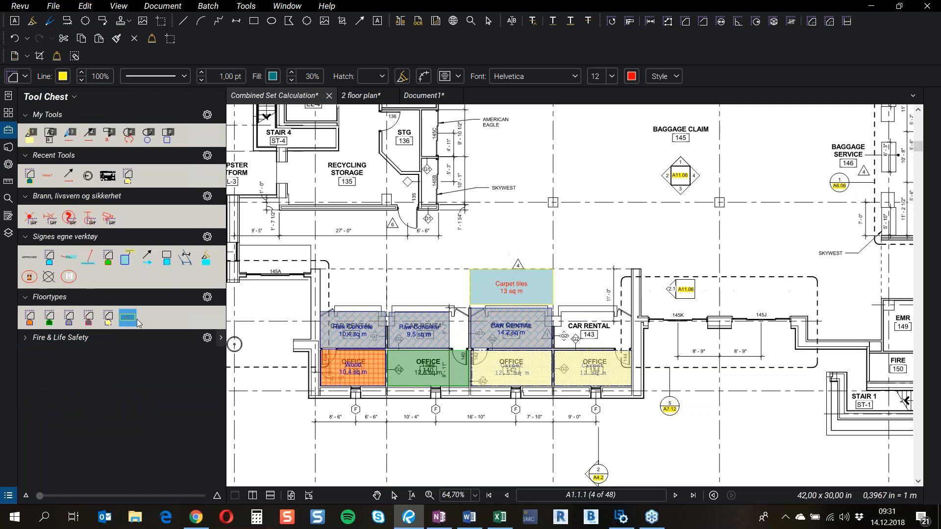
{"action": "left_click", "coordinate": [130, 321]}
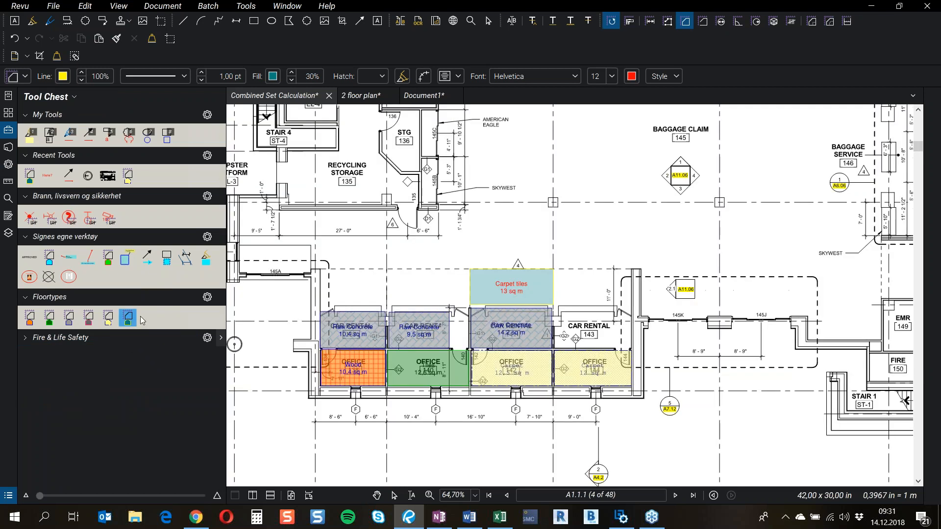
Step: Draw a second carpet tiles area of about 11.2 sq m beside the first one, above the 9.5 sq m raw concrete area
{"action": "left_click", "coordinate": [387, 269]}
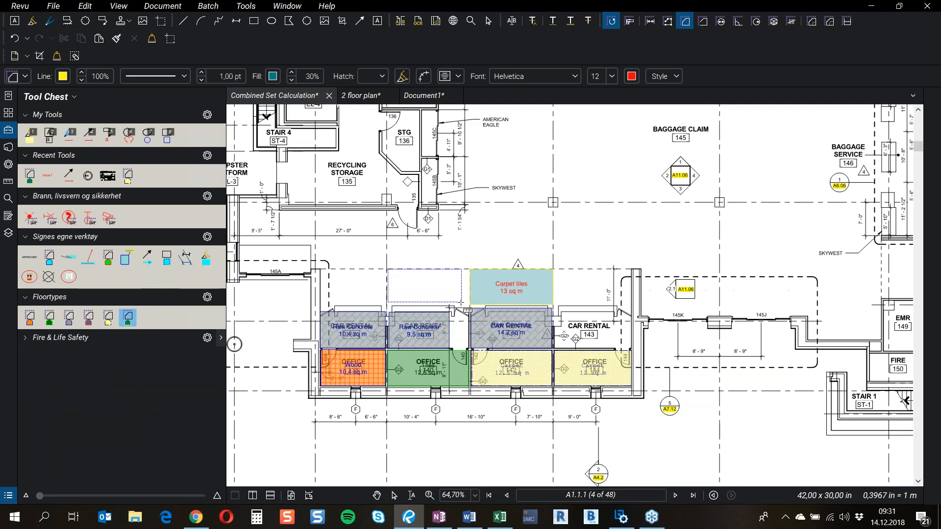
{"action": "left_click", "coordinate": [467, 302]}
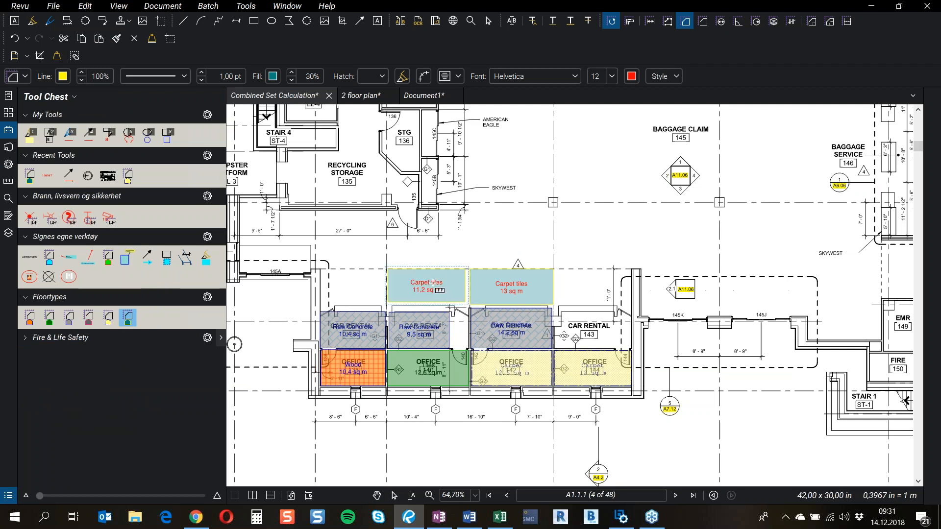
{"action": "key", "text": "Escape"}
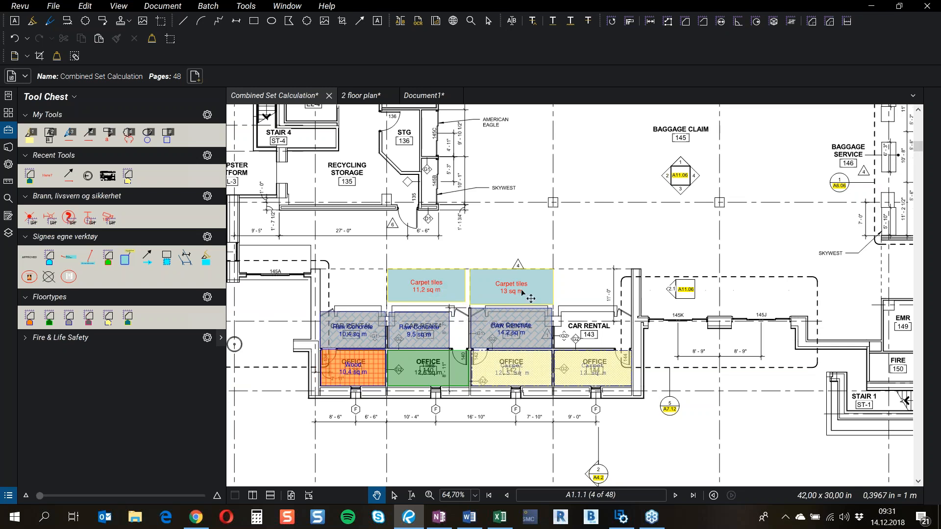
Step: Switch to the Excel bid sheet and check the application plug-ins in Bluebeam Administrator
{"action": "mouse_move", "coordinate": [507, 520]}
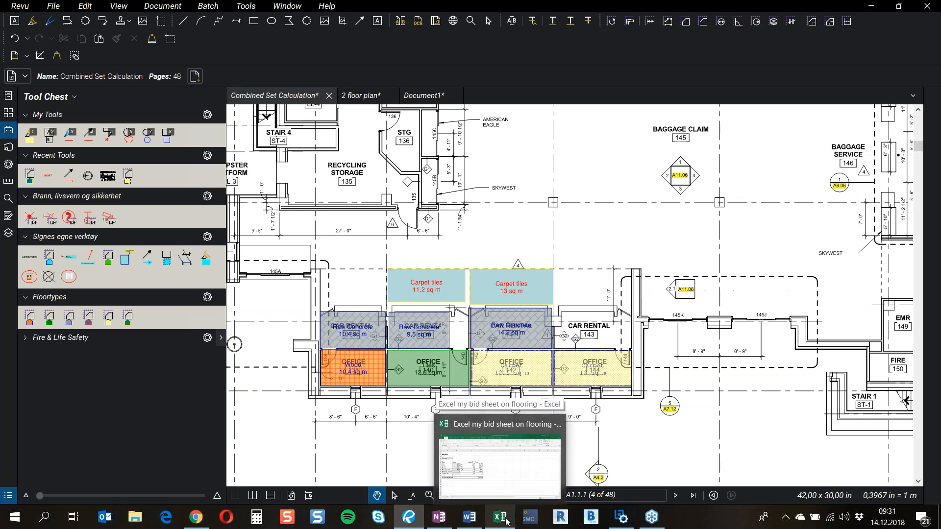
{"action": "left_click", "coordinate": [506, 520]}
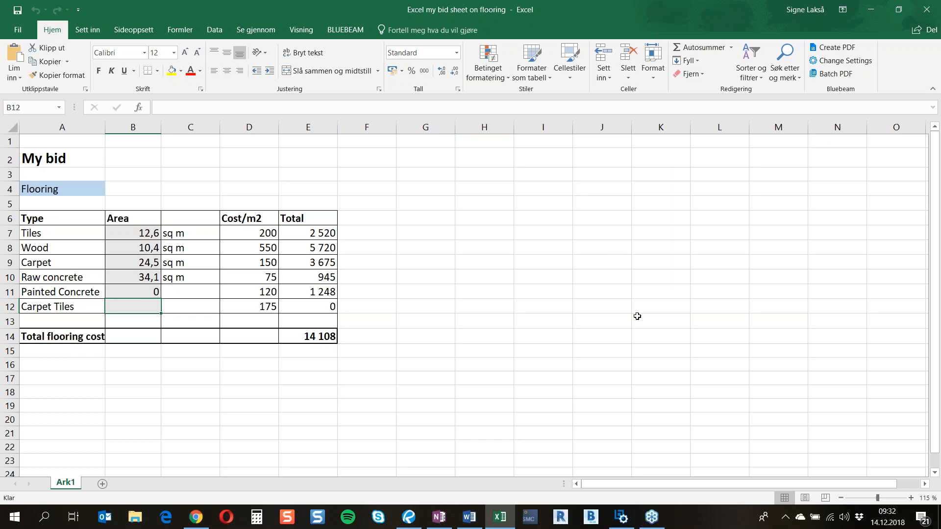
{"action": "mouse_move", "coordinate": [620, 520]}
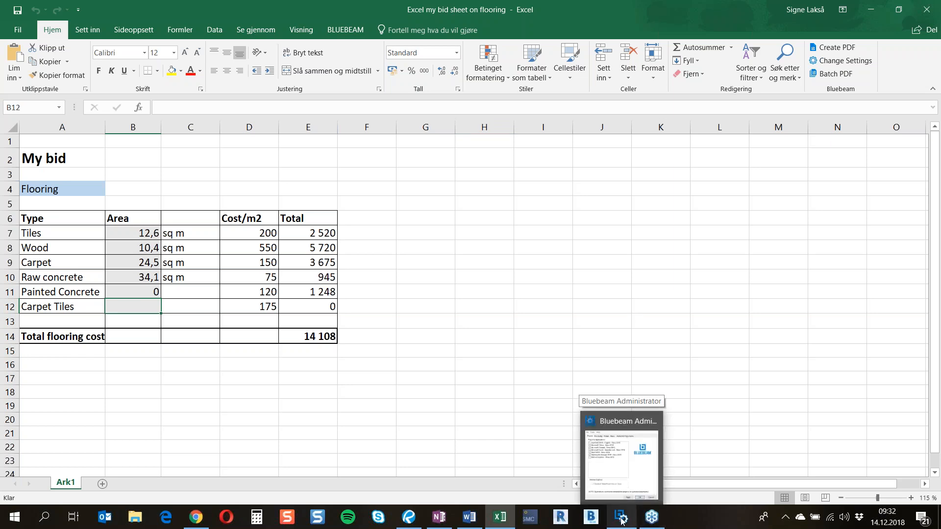
{"action": "left_click", "coordinate": [621, 518]}
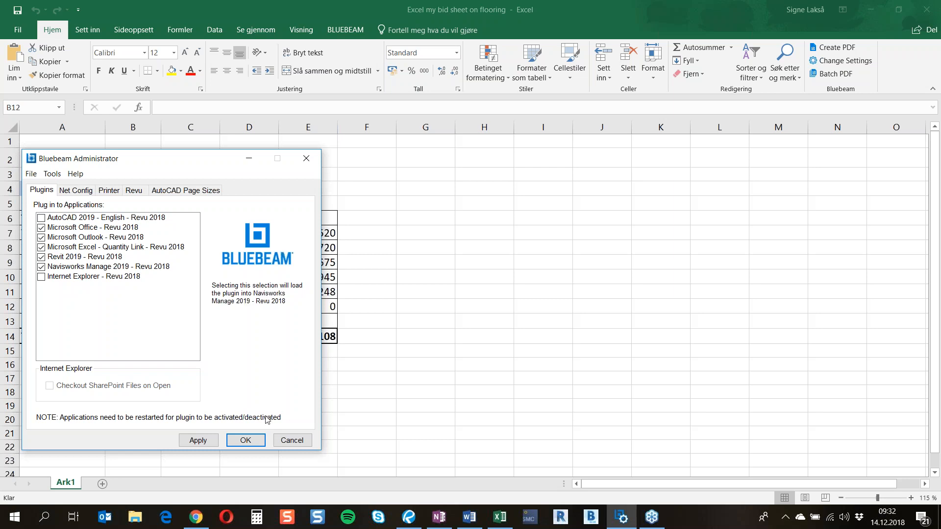
{"action": "left_click", "coordinate": [247, 441]}
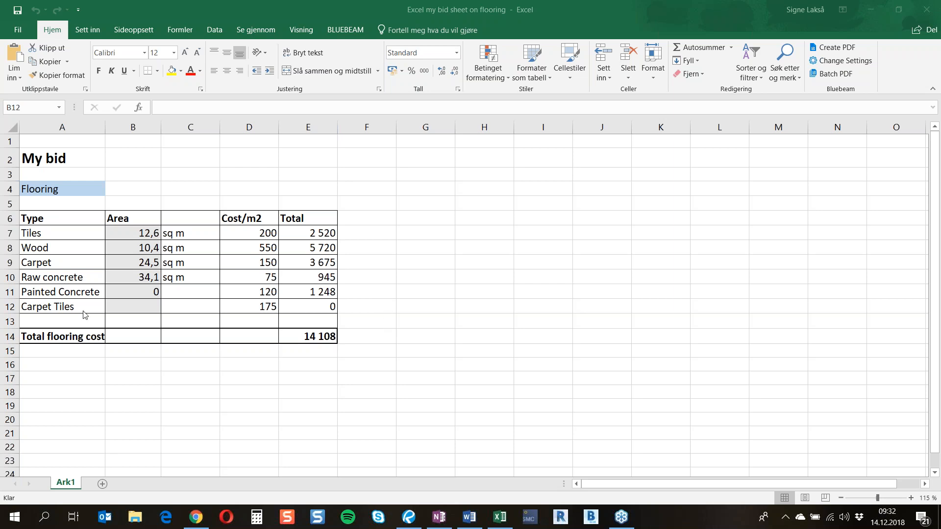
Step: Create a quantity link in cell B12 that totals the Area of the markups labelled "Carpet tiles"
{"action": "left_click", "coordinate": [136, 308]}
{"action": "right_click", "coordinate": [136, 308]}
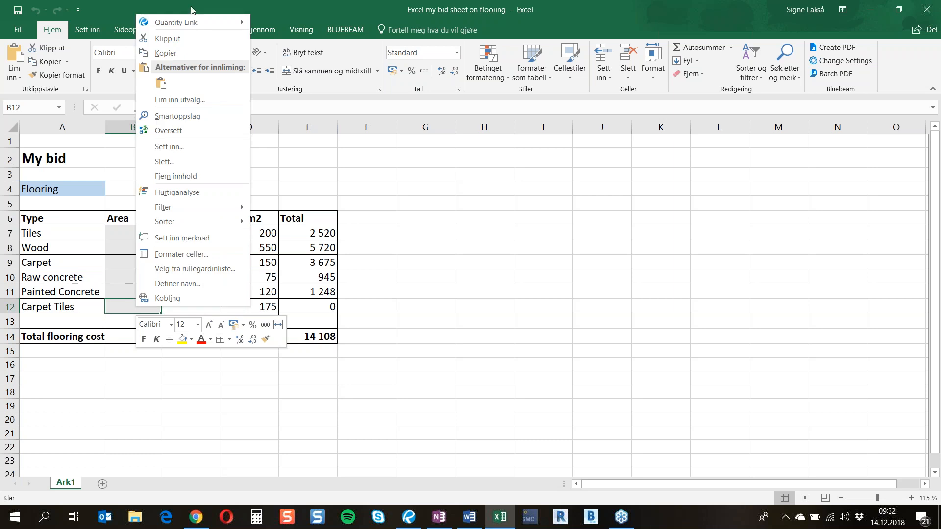
{"action": "mouse_move", "coordinate": [160, 25]}
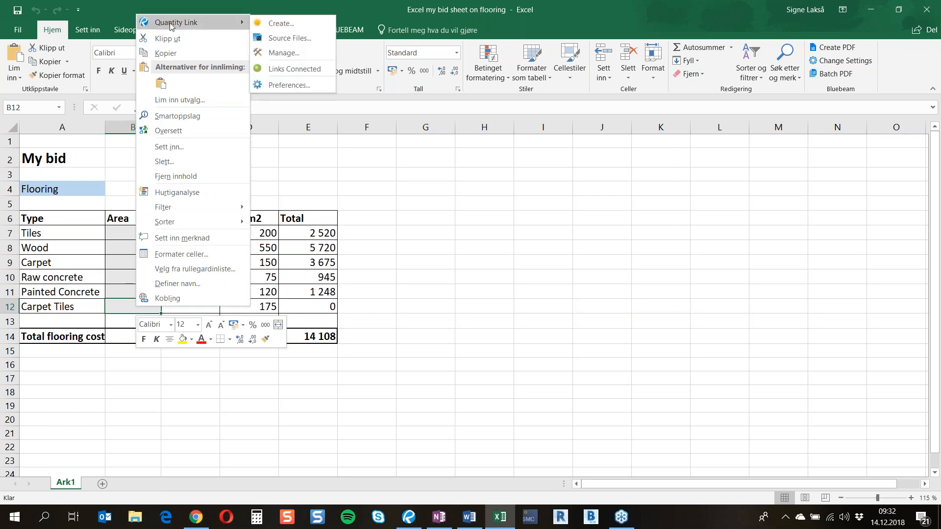
{"action": "left_click", "coordinate": [286, 24]}
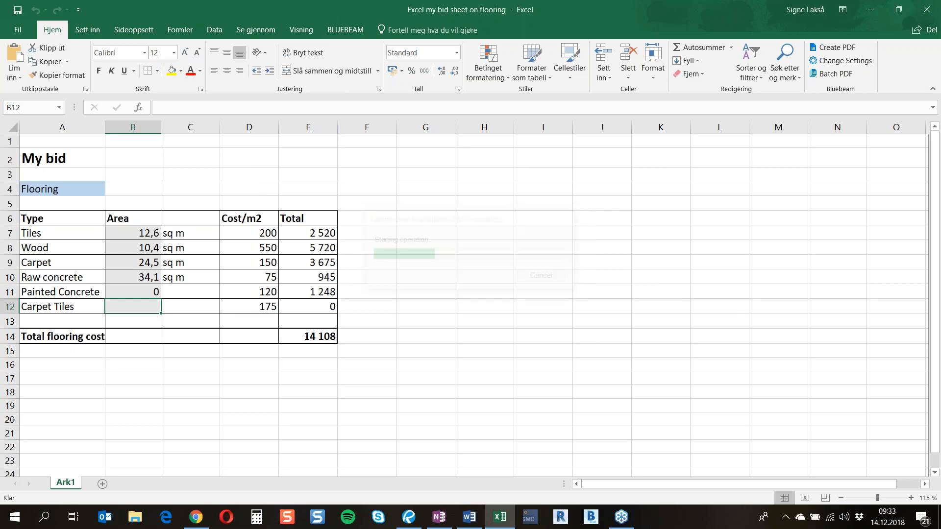
{"action": "left_click", "coordinate": [469, 195]}
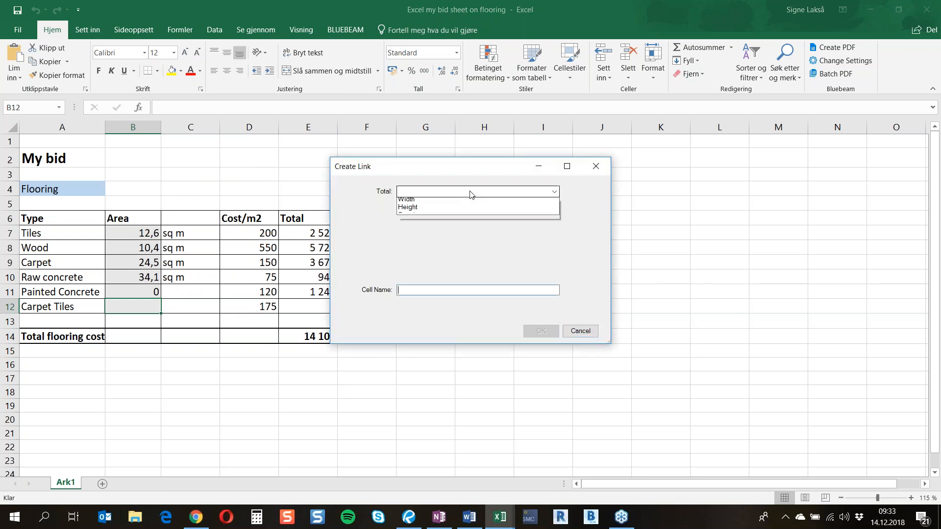
{"action": "left_click", "coordinate": [433, 214]}
{"action": "left_click", "coordinate": [433, 215]}
{"action": "mouse_move", "coordinate": [437, 236]}
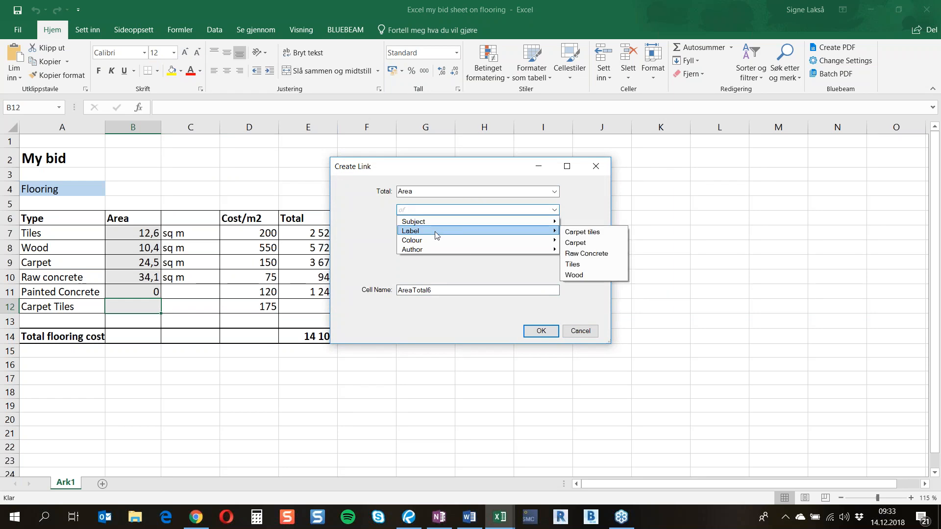
{"action": "left_click", "coordinate": [588, 232]}
{"action": "left_click", "coordinate": [541, 331]}
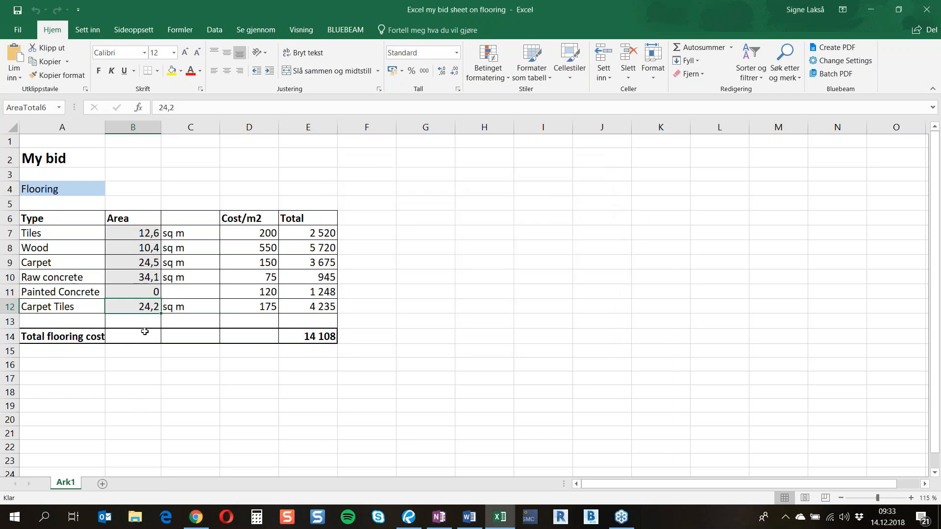
Step: Restore the bid sheet to a smaller window and place it beside the flooring areas, with the linked carpet tiles cell selected
{"action": "left_click", "coordinate": [133, 306]}
{"action": "left_click", "coordinate": [152, 305]}
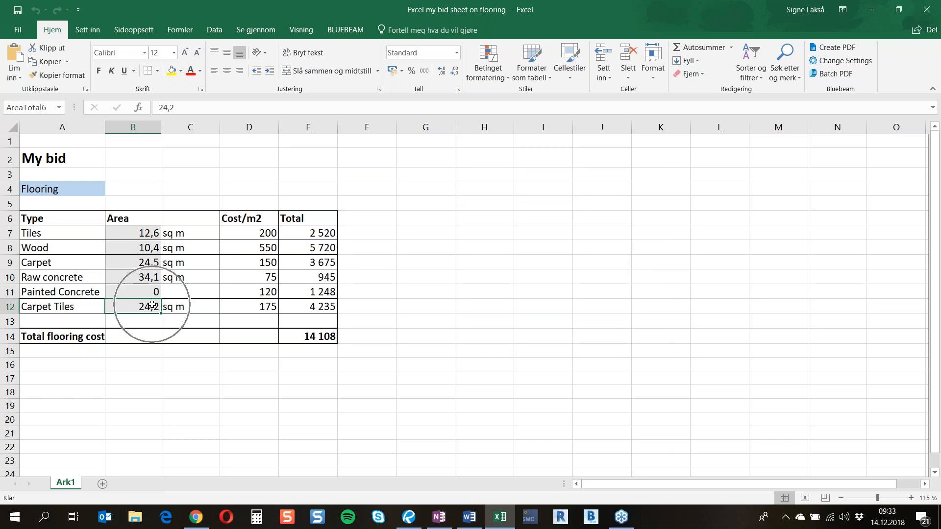
{"action": "double_click", "coordinate": [605, 11]}
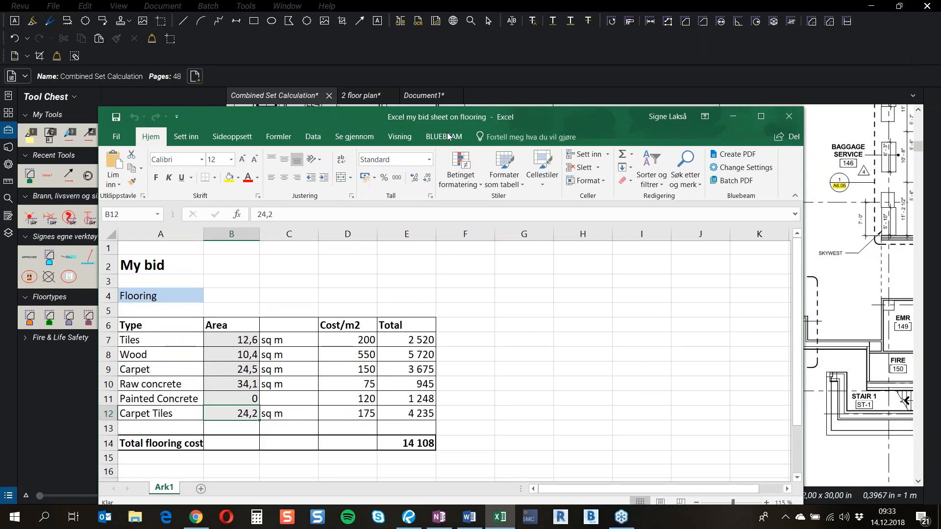
{"action": "left_click_drag", "start_coordinate": [447, 137], "coordinate": [939, 78]}
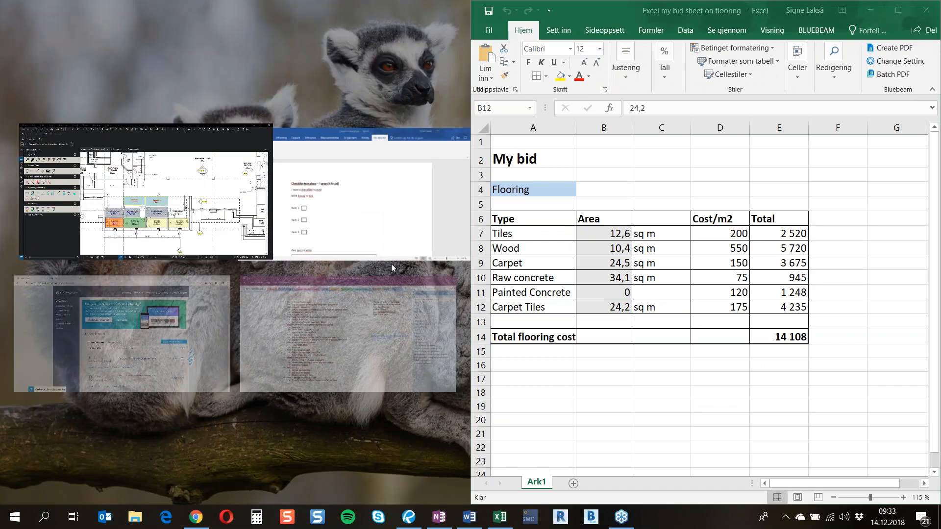
{"action": "left_click_drag", "start_coordinate": [617, 9], "coordinate": [485, 80]}
{"action": "mouse_move", "coordinate": [338, 70]}
{"action": "left_mouse_down"}
{"action": "mouse_move", "coordinate": [475, 93]}
{"action": "mouse_move", "coordinate": [462, 46]}
{"action": "left_mouse_up"}
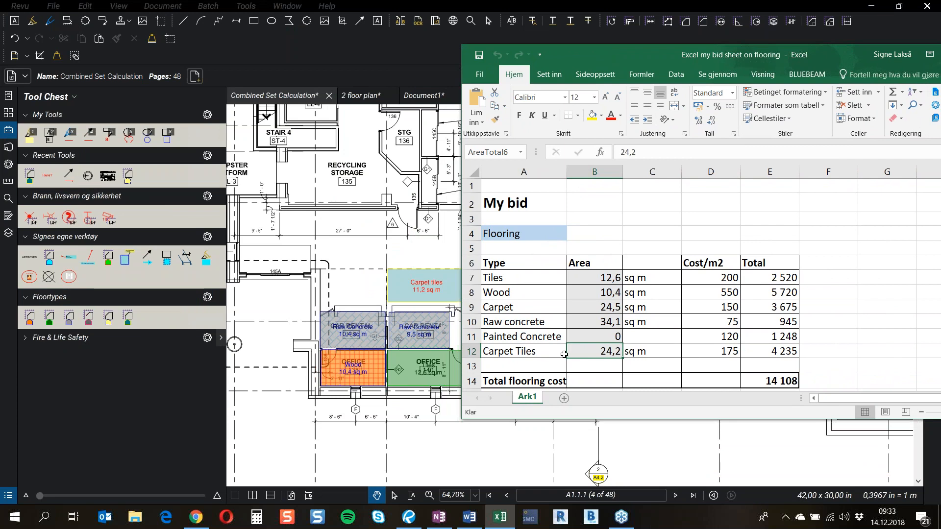
{"action": "left_click", "coordinate": [601, 352]}
Step: Draw a third carpet tiles area of about 46.4 sq m above the other two and check the linked area in the bid sheet
{"action": "left_click", "coordinate": [128, 317]}
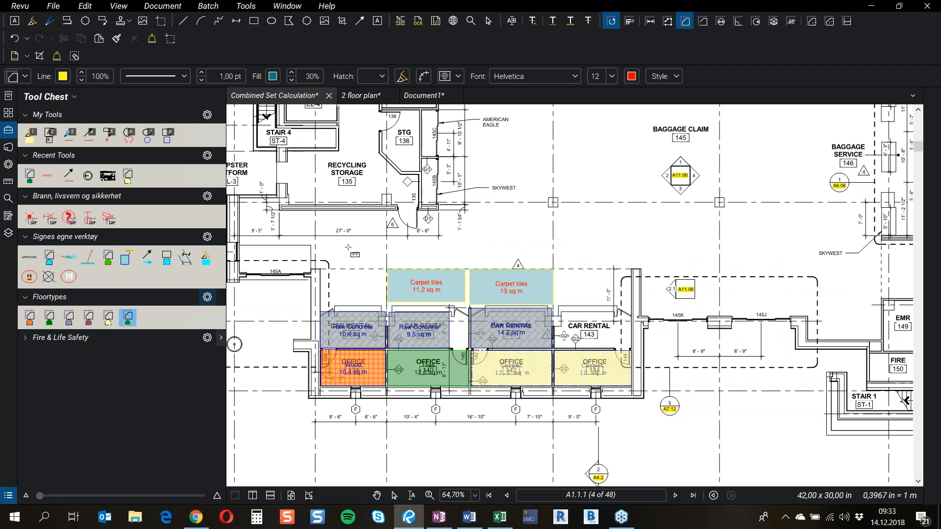
{"action": "left_click_drag", "start_coordinate": [492, 185], "coordinate": [636, 260]}
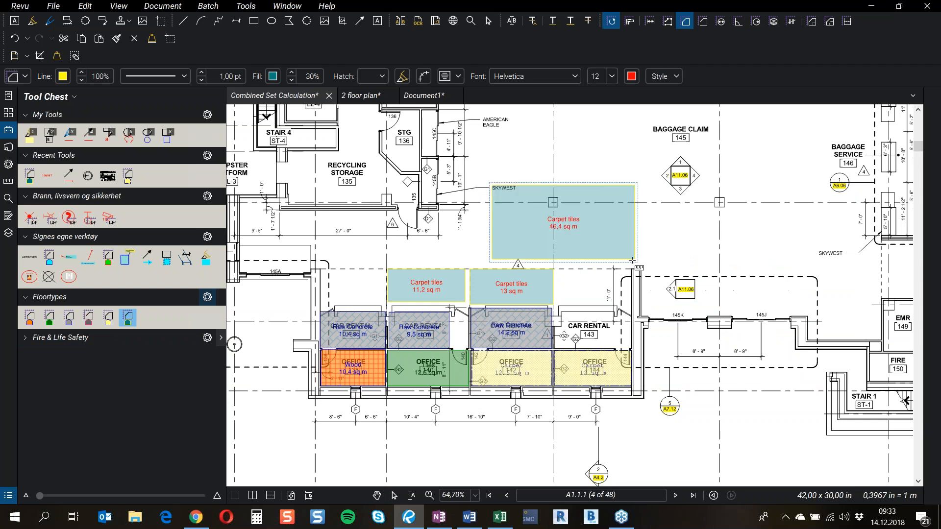
{"action": "left_click", "coordinate": [502, 526]}
{"action": "left_click", "coordinate": [604, 354]}
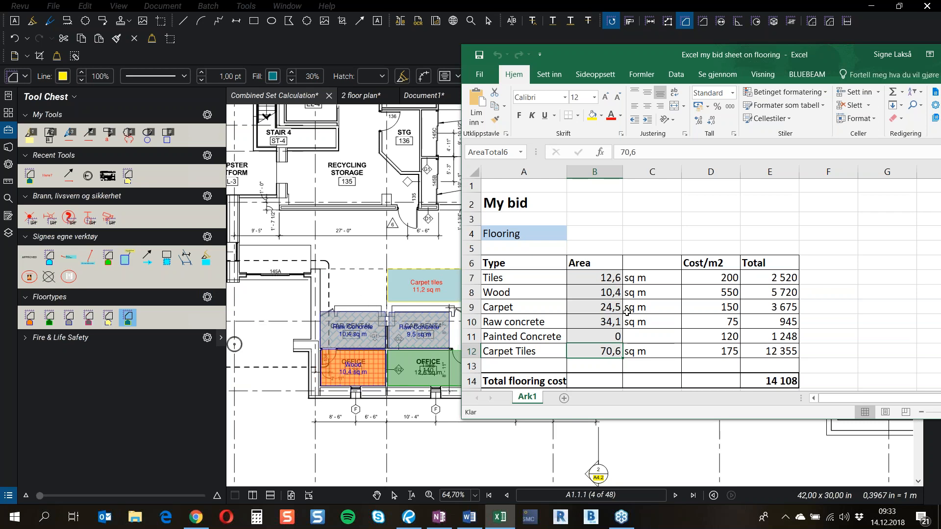
Step: Inspect the total flooring cost formula in the bid sheet and minimize Excel to return to the drawing
{"action": "left_click", "coordinate": [781, 384]}
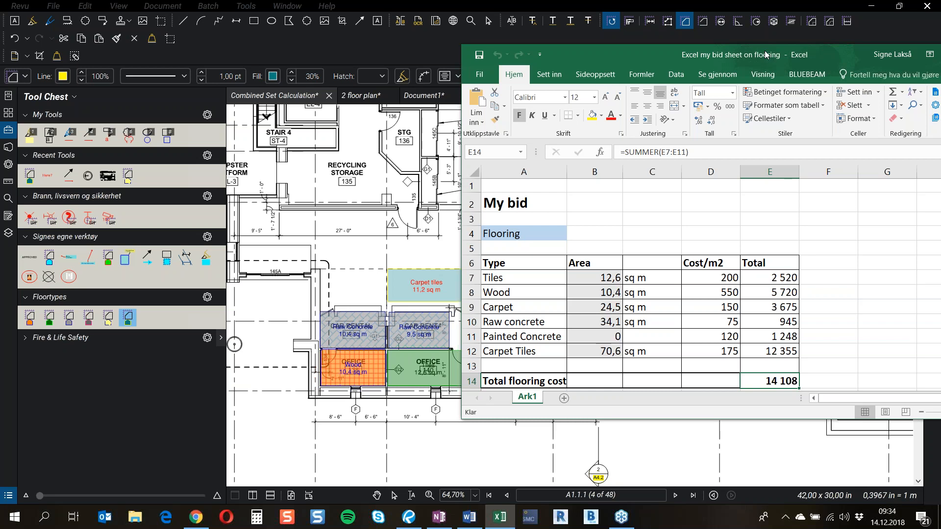
{"action": "left_click_drag", "start_coordinate": [666, 54], "coordinate": [356, 66]}
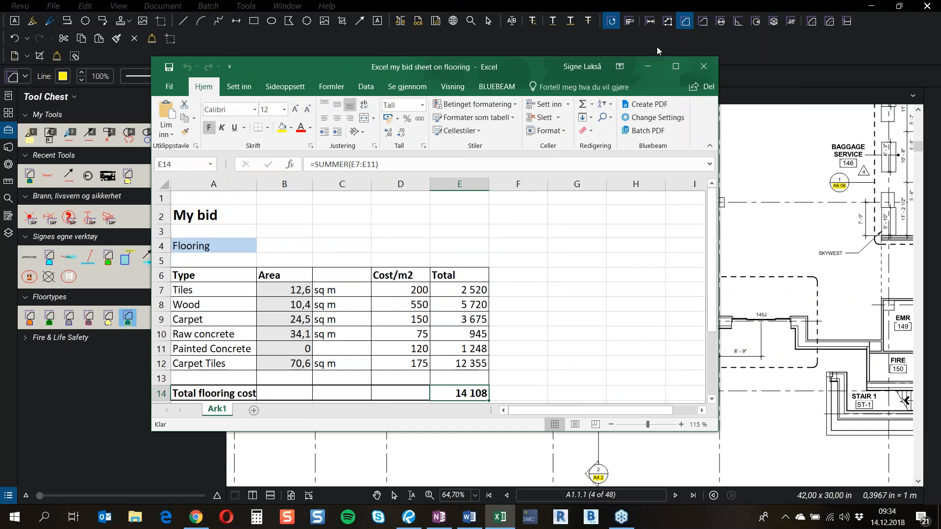
{"action": "left_click", "coordinate": [647, 66]}
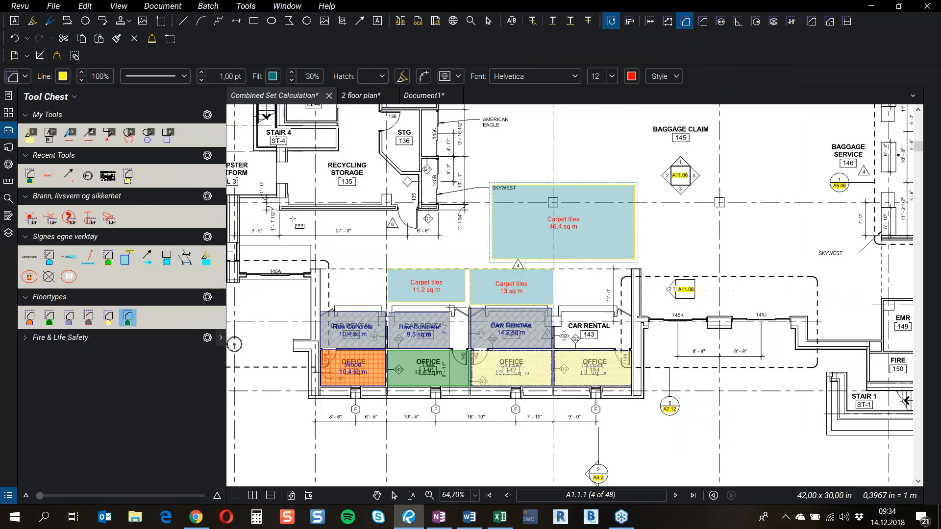
Step: Place the crossed-circle symbol beside the Baggage Claim label and draw a cyan arrow below that room label
{"action": "left_click", "coordinate": [48, 277]}
{"action": "left_click", "coordinate": [623, 157]}
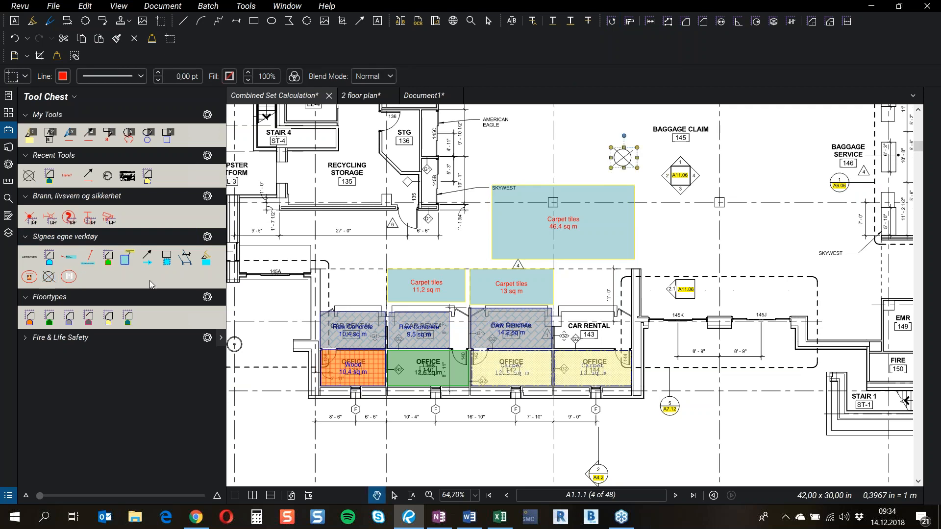
{"action": "left_click", "coordinate": [149, 263]}
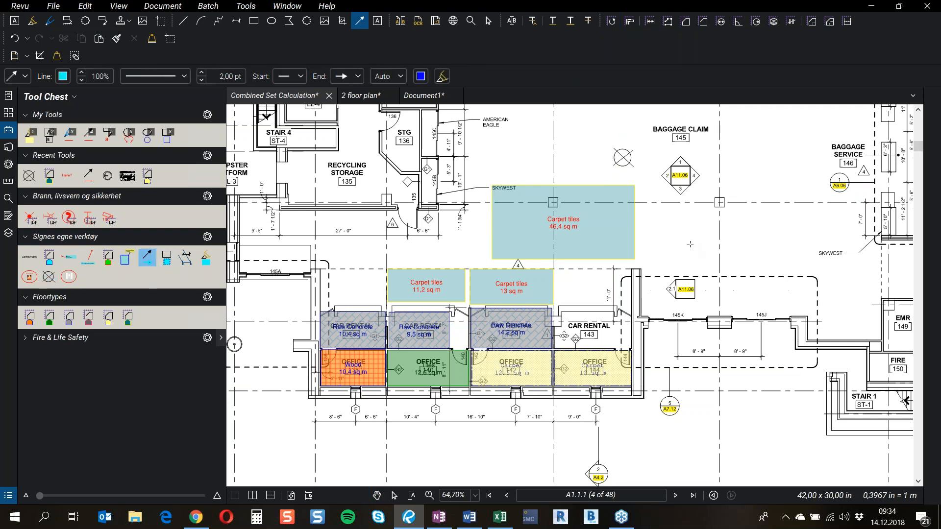
{"action": "left_click_drag", "start_coordinate": [686, 245], "coordinate": [766, 214]}
{"action": "left_click", "coordinate": [766, 236]}
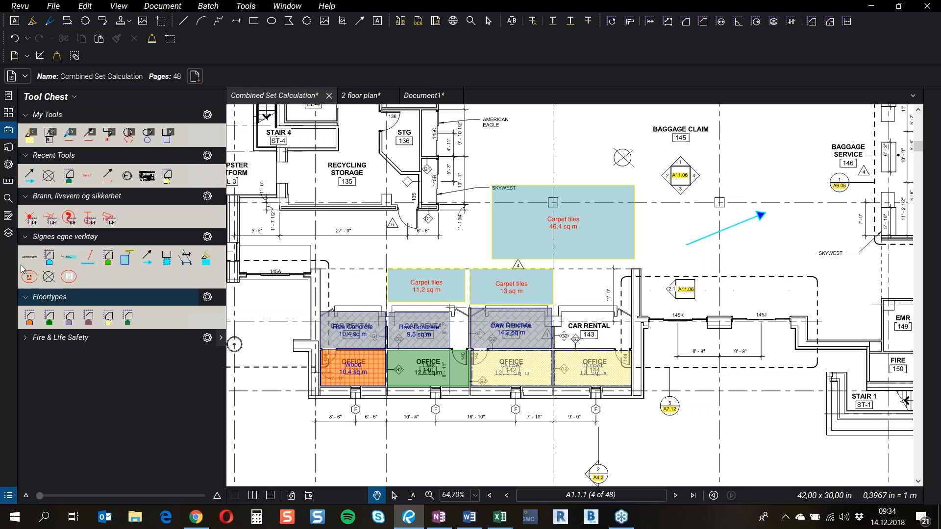
Step: Hide the tool chest, show the markups list and enter the responsible person's name for the arrow markup
{"action": "left_click", "coordinate": [7, 131]}
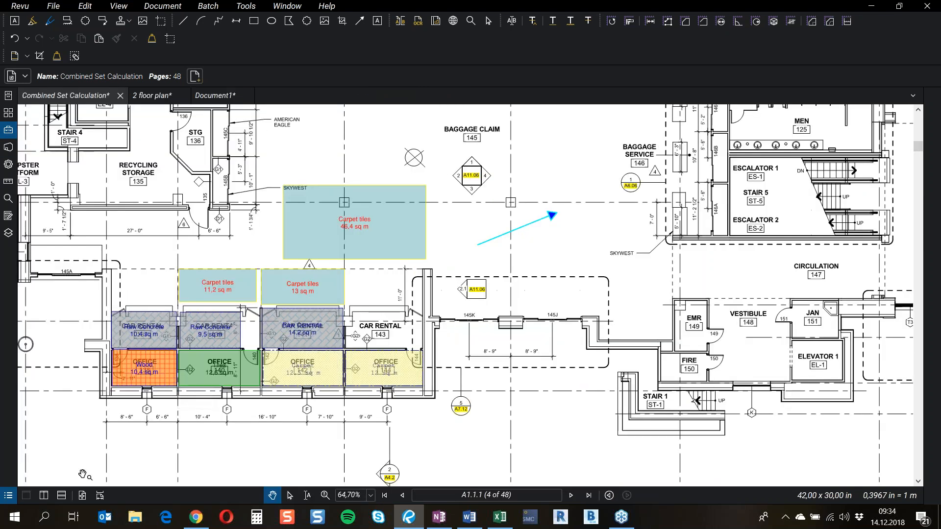
{"action": "left_click", "coordinate": [10, 497]}
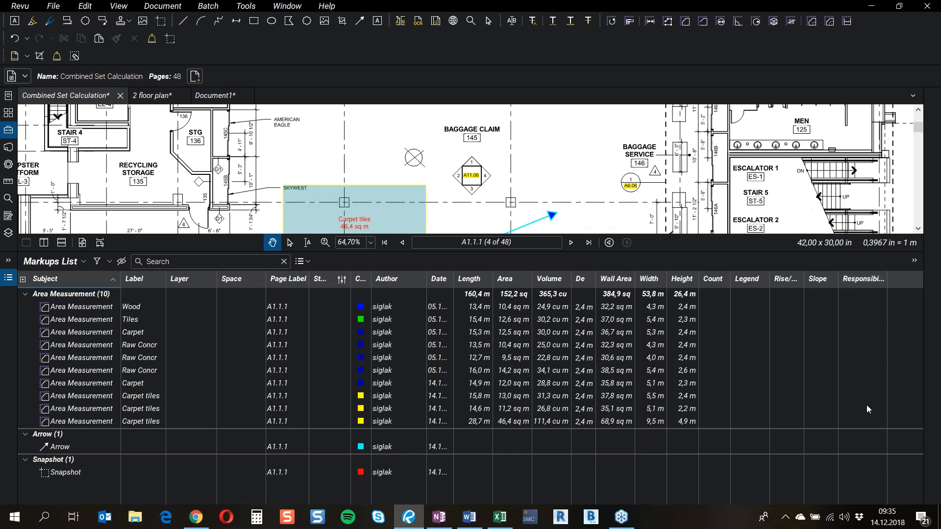
{"action": "left_click", "coordinate": [857, 447]}
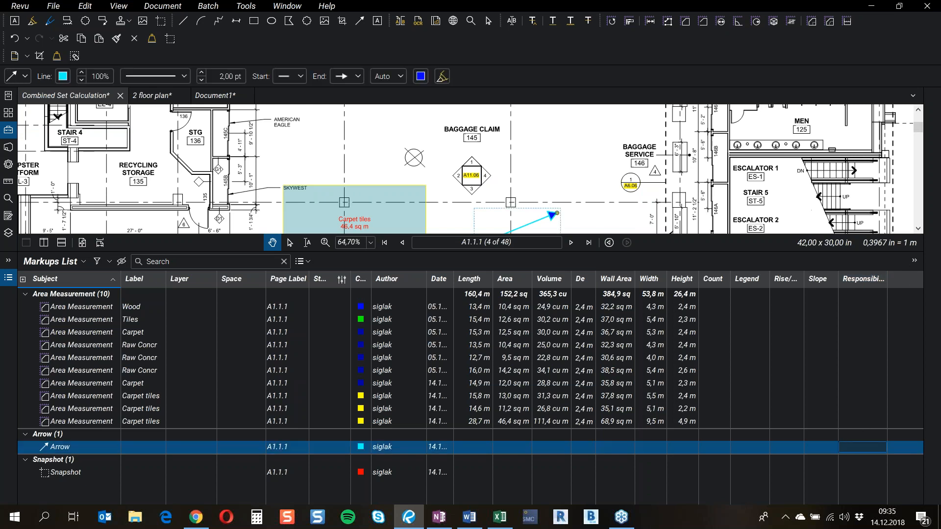
{"action": "type", "text": "Tomsa"}
{"action": "key", "text": "BackSpace"}
{"action": "key", "text": "BackSpace"}
{"action": "type", "text": "as"}
{"action": "key", "text": "Return"}
Step: Enter the same responsible person's name for the snapshot markup
{"action": "left_click", "coordinate": [863, 473]}
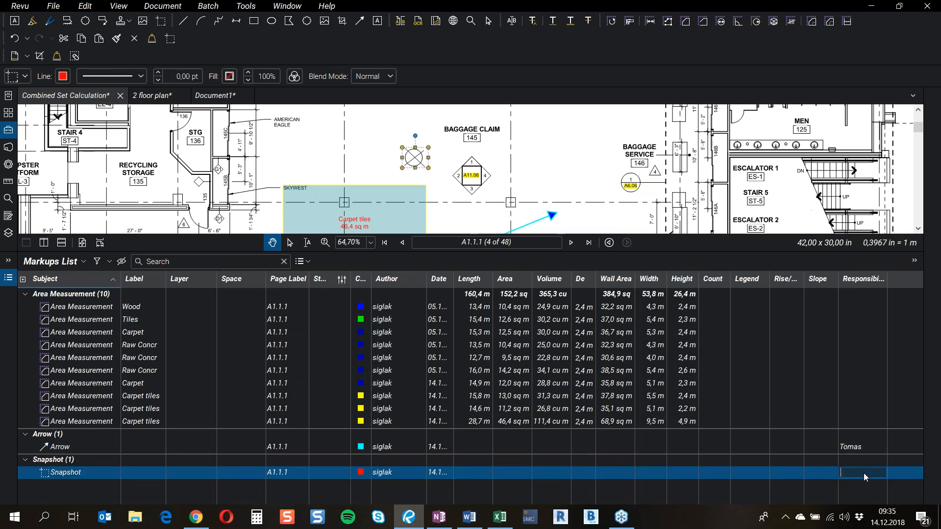
{"action": "left_click", "coordinate": [863, 472]}
{"action": "type", "text": "Tomas"}
{"action": "key", "text": "Return"}
Step: Review which columns can be shown in the markups list
{"action": "left_click", "coordinate": [83, 262]}
{"action": "mouse_move", "coordinate": [63, 280]}
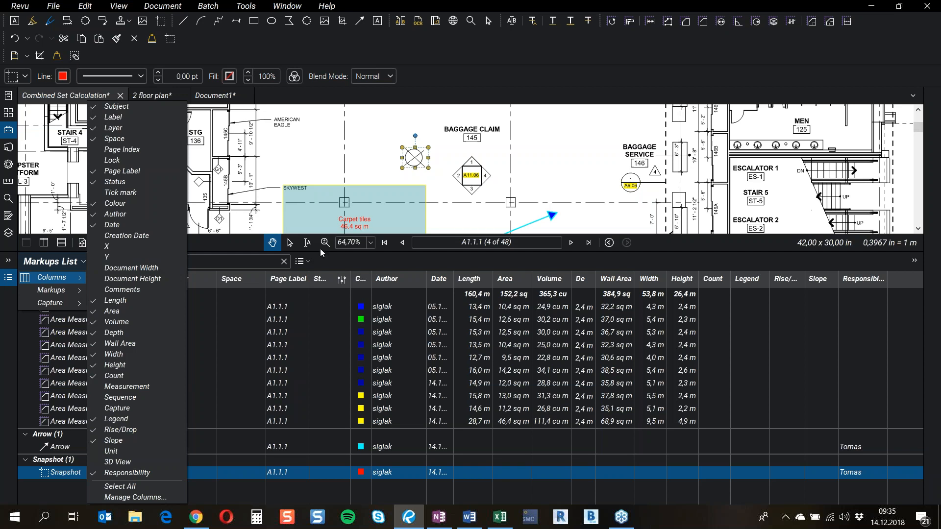
{"action": "left_click", "coordinate": [381, 265]}
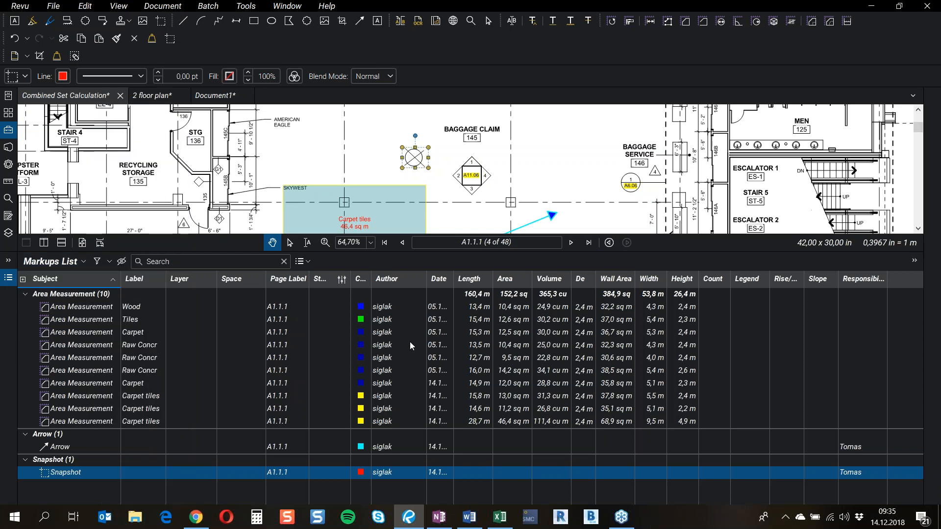
Step: Create a PDF markup summary of all pages, appended and hyperlinked to the current PDF, and enlarge its first page with the markups list hidden
{"action": "left_click", "coordinate": [310, 260]}
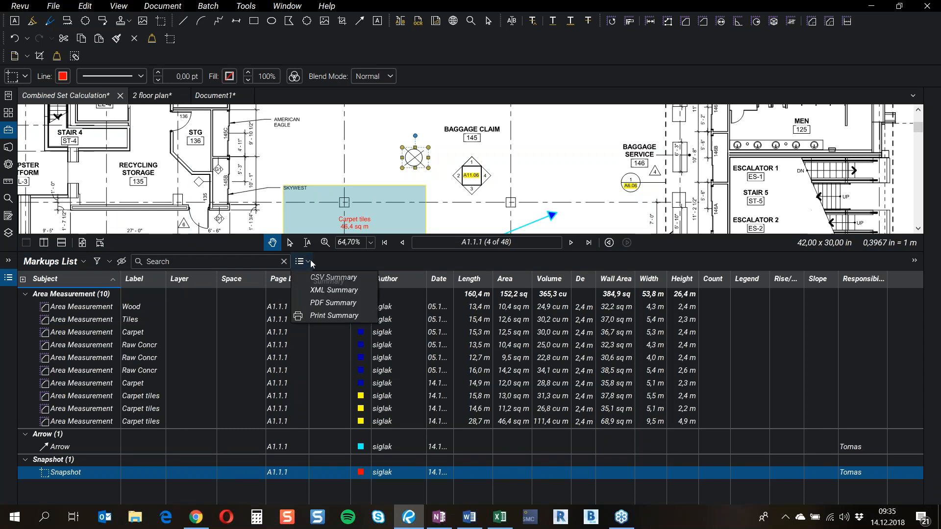
{"action": "left_click", "coordinate": [326, 301]}
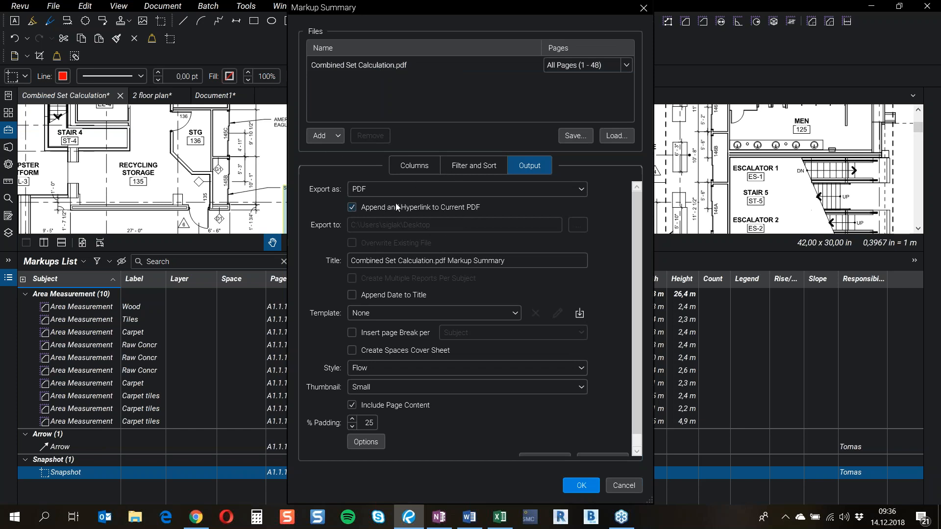
{"action": "left_click", "coordinate": [579, 486]}
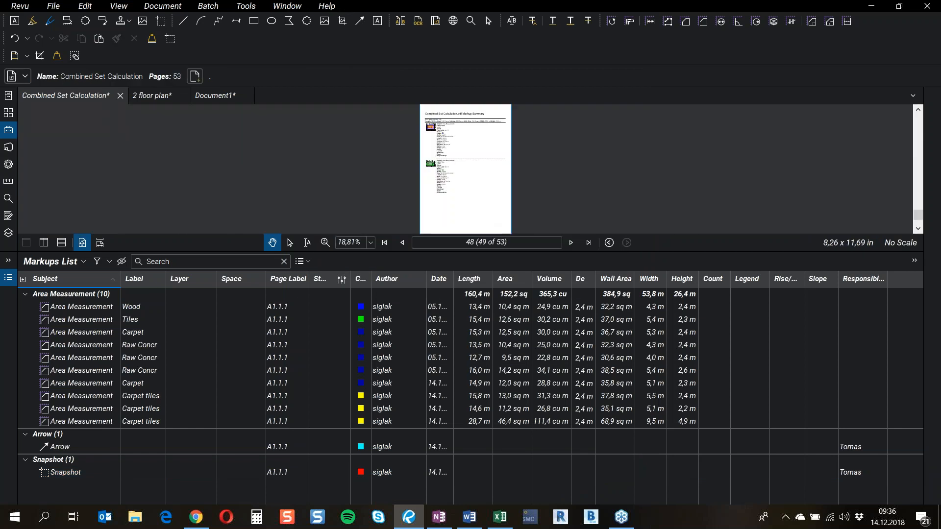
{"action": "left_click", "coordinate": [8, 277]}
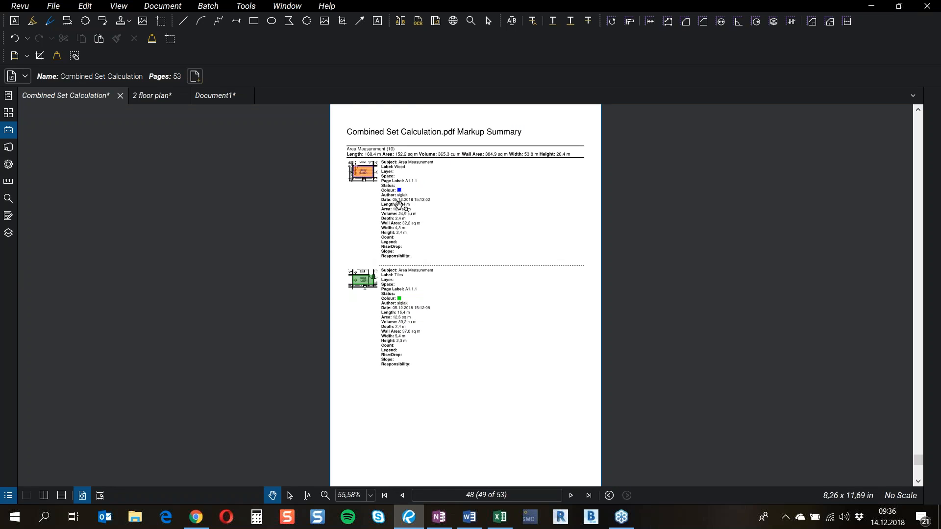
{"action": "scroll", "coordinate": [408, 223], "scroll_direction": "up", "scroll_amount": 3}
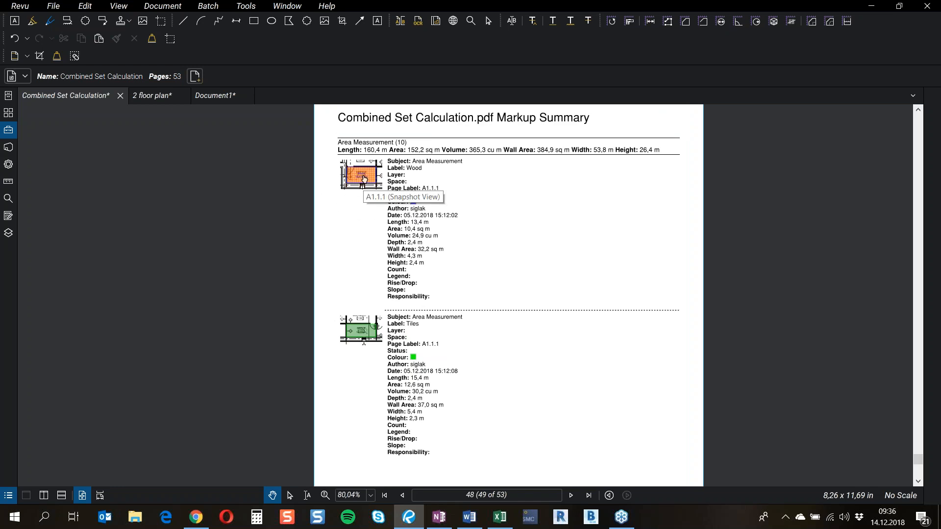
Step: Follow the Wood area measurement's thumbnail link in the markup summary to its location on floor plan page A1.1.1
{"action": "left_click", "coordinate": [363, 179]}
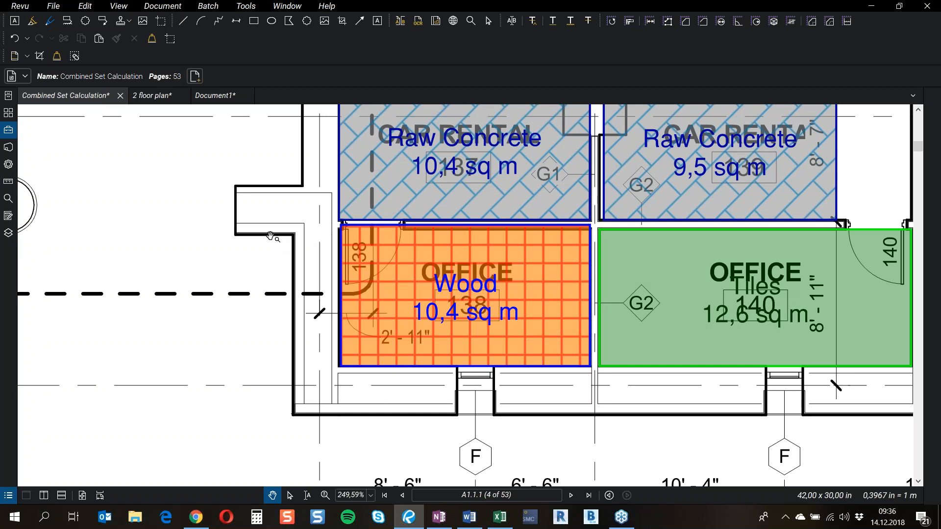
{"action": "scroll", "coordinate": [273, 258], "scroll_direction": "down", "scroll_amount": 7}
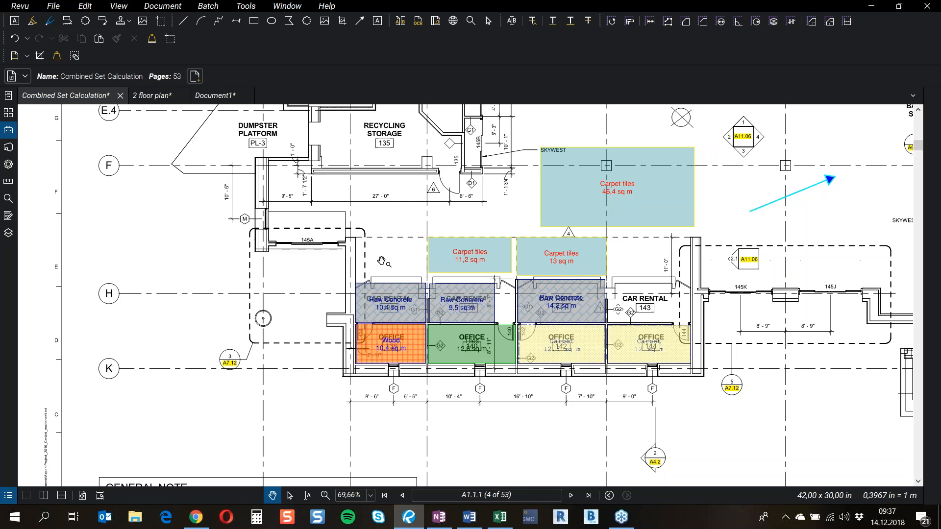
{"action": "key", "text": "XF86AudioMute"}
{"action": "key", "text": "XF86AudioMute"}
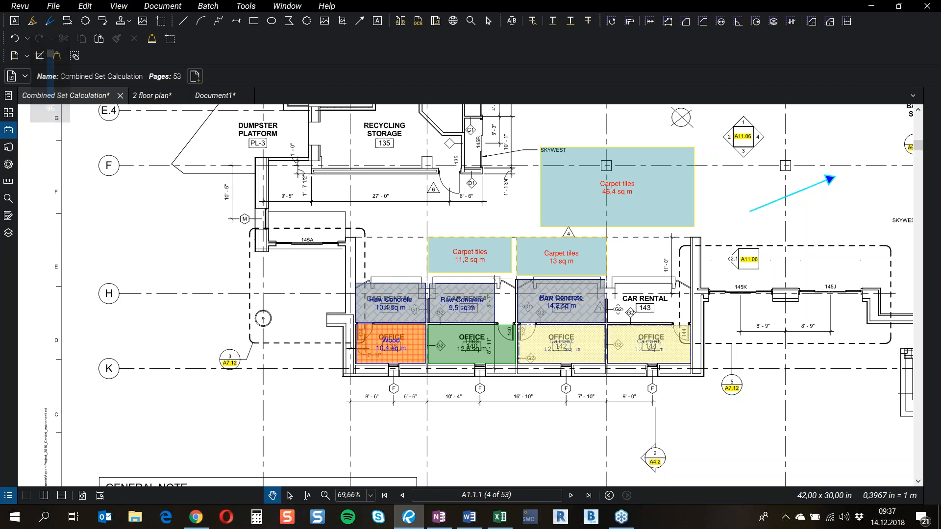
{"action": "key", "text": "XF86AudioMute"}
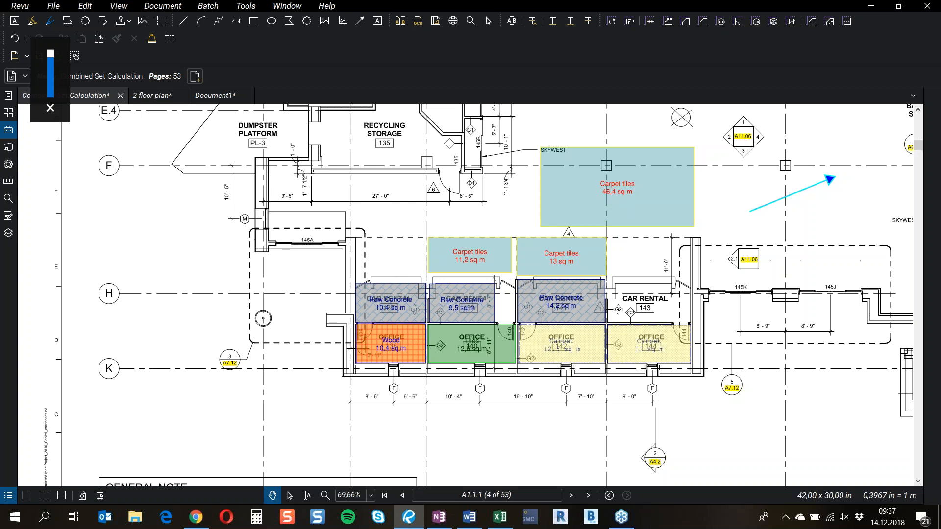
{"action": "key", "text": "XF86AudioMute"}
Step: Open the online Revu Help guide and browse its tool topics, expanding Working With Markups under Markup Tools
{"action": "key", "text": "F1"}
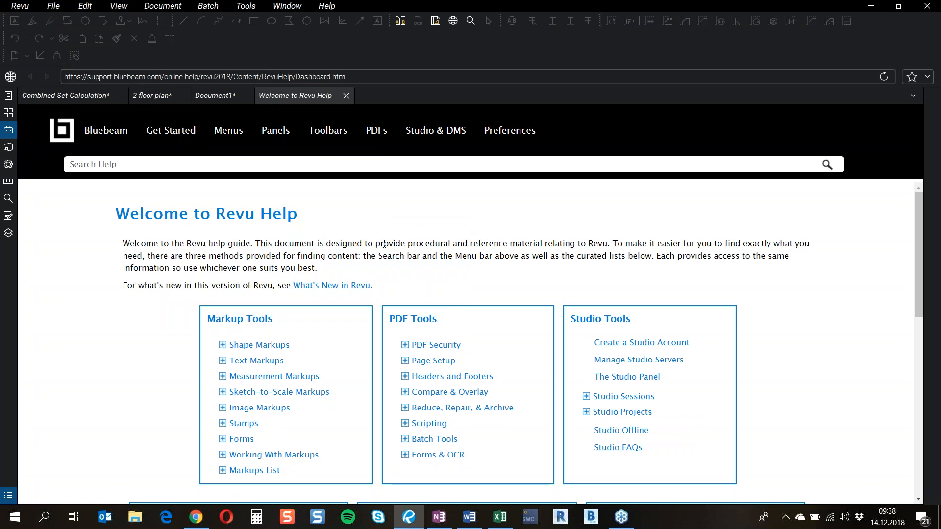
{"action": "scroll", "coordinate": [132, 265], "scroll_direction": "down", "scroll_amount": 1}
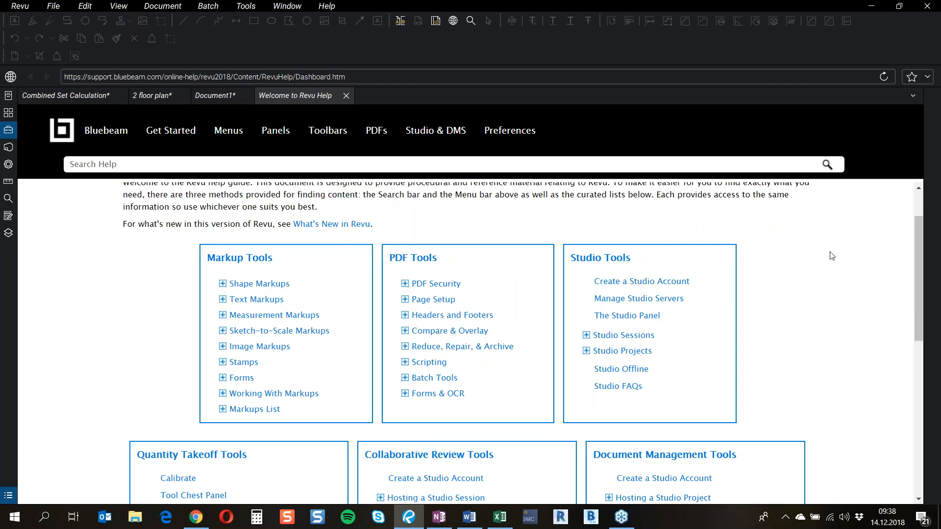
{"action": "scroll", "coordinate": [808, 279], "scroll_direction": "down", "scroll_amount": 1}
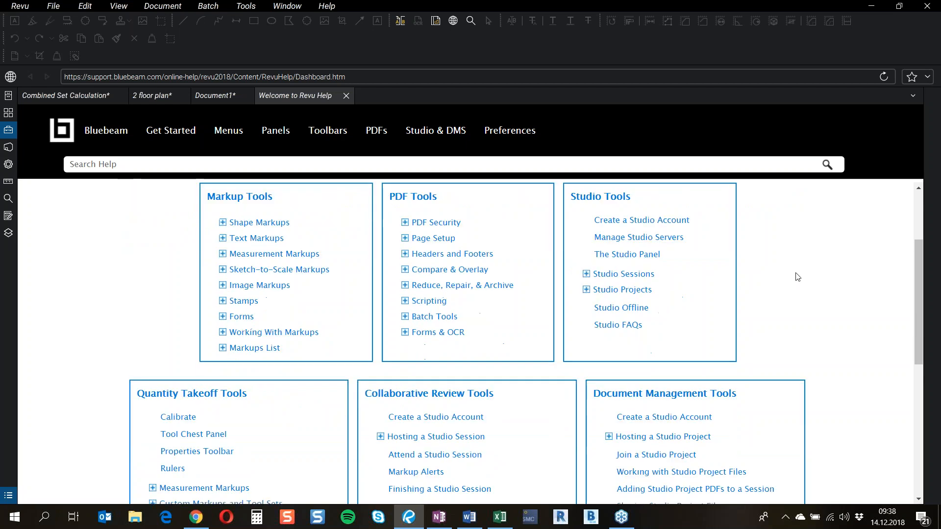
{"action": "left_click", "coordinate": [222, 336]}
{"action": "scroll", "coordinate": [222, 339], "scroll_direction": "down", "scroll_amount": 1}
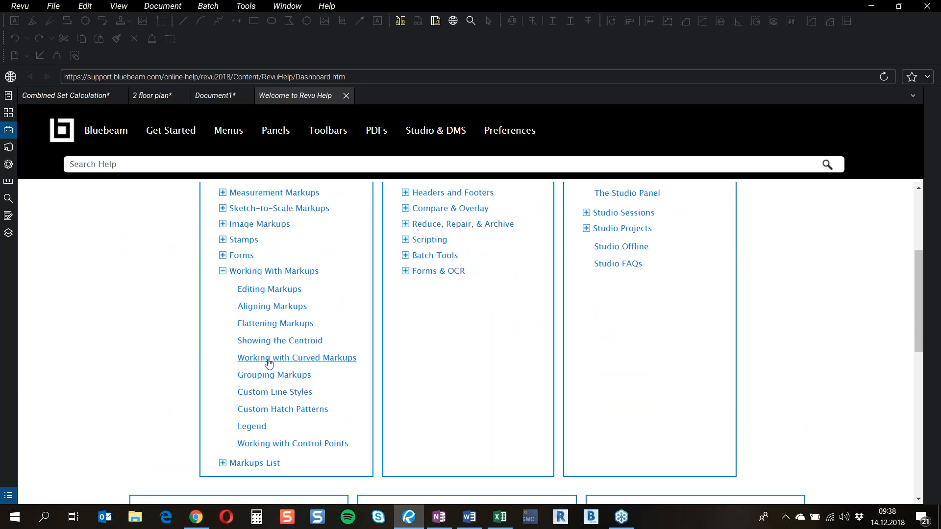
{"action": "scroll", "coordinate": [155, 337], "scroll_direction": "up", "scroll_amount": 1}
{"action": "scroll", "coordinate": [148, 247], "scroll_direction": "up", "scroll_amount": 2}
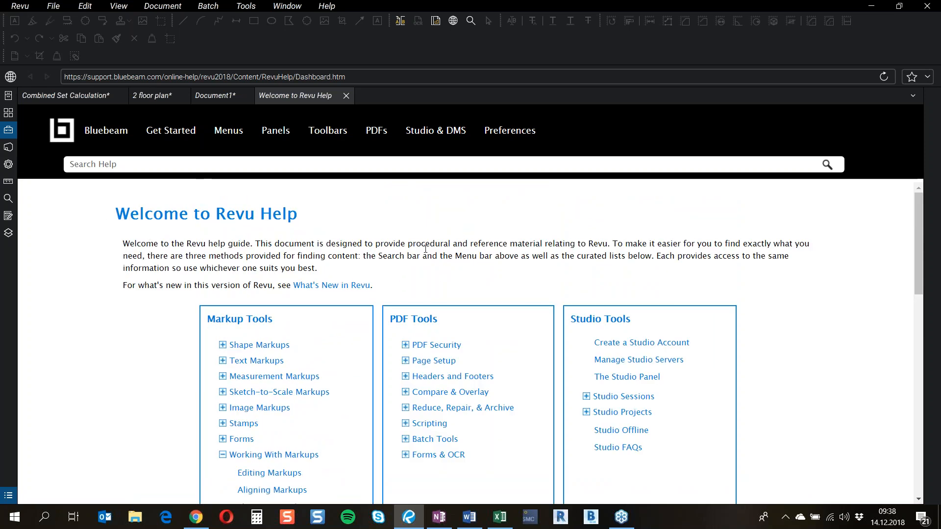
{"action": "scroll", "coordinate": [283, 345], "scroll_direction": "down", "scroll_amount": 1}
{"action": "scroll", "coordinate": [146, 303], "scroll_direction": "down", "scroll_amount": 1}
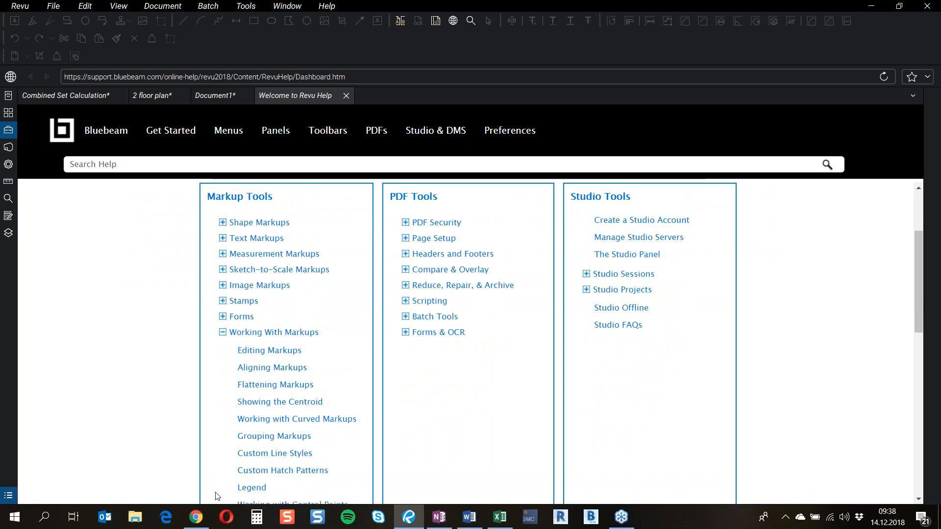